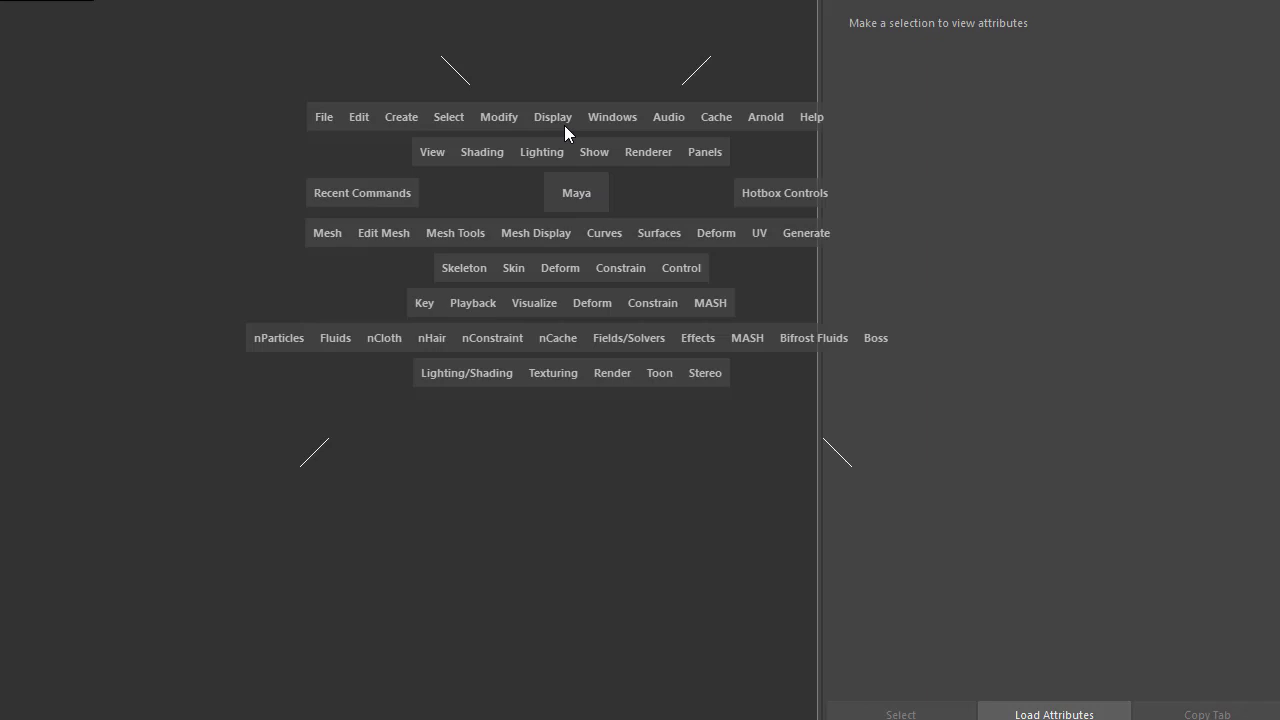
Open the Content Browser and move its window so the Bipeds sculpting base meshes are fully visible
click(553, 118)
mouse_move(676, 247)
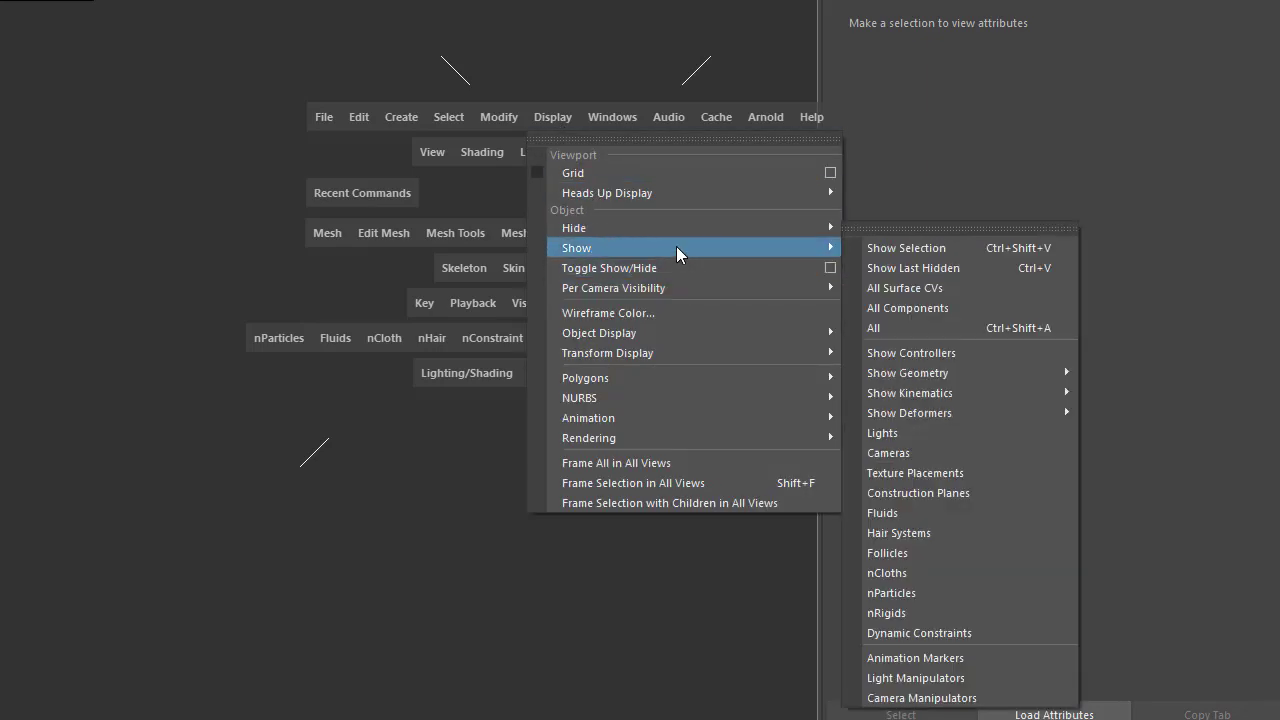
click(614, 130)
mouse_move(709, 193)
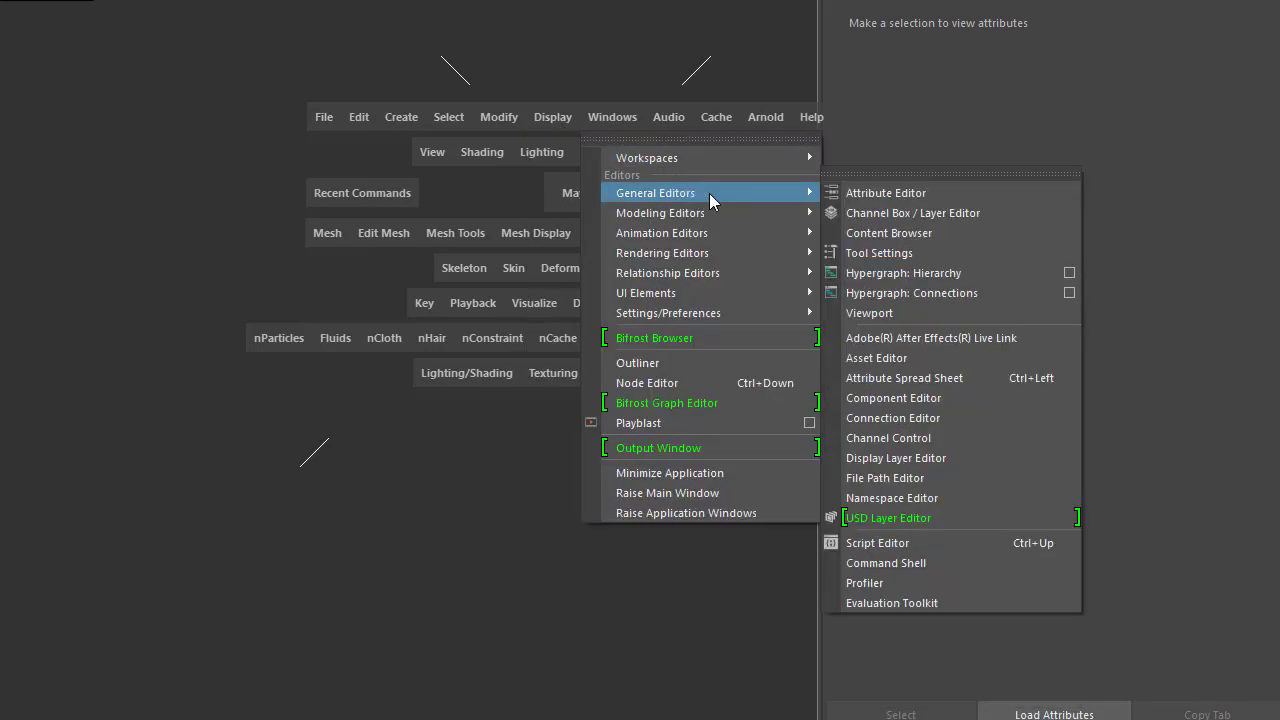
click(916, 234)
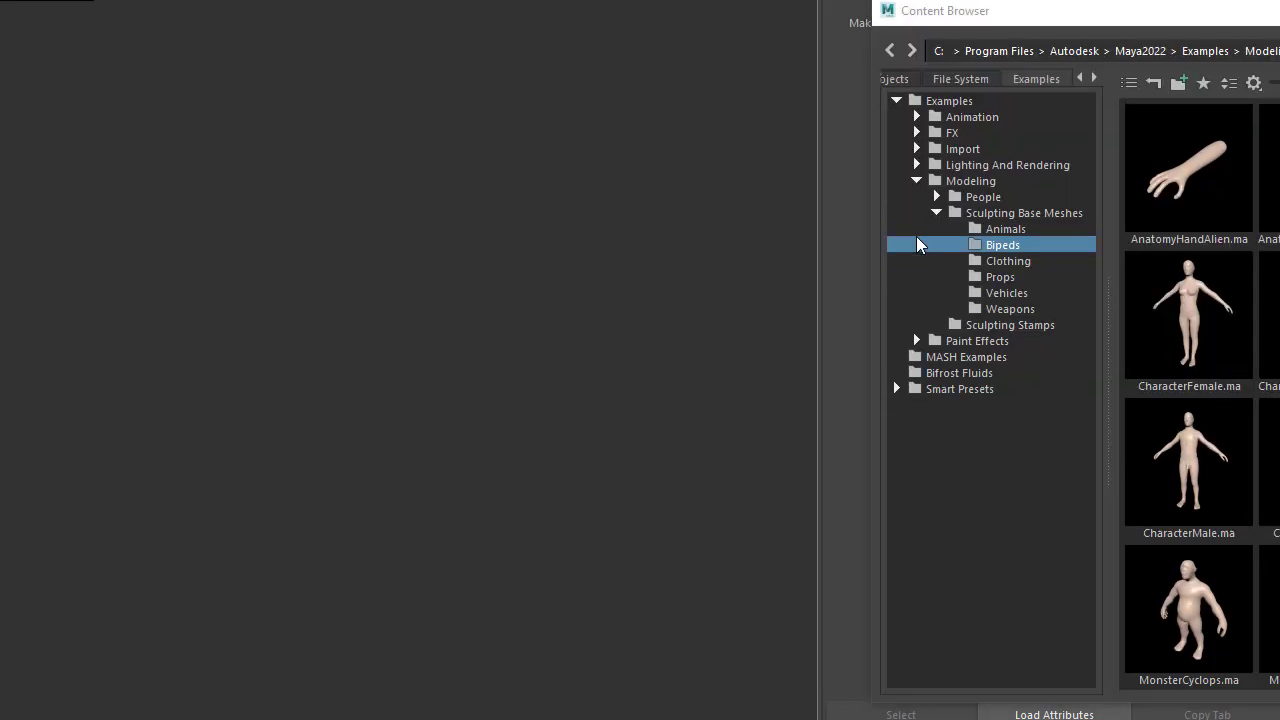
drag(977, 8, 692, 56)
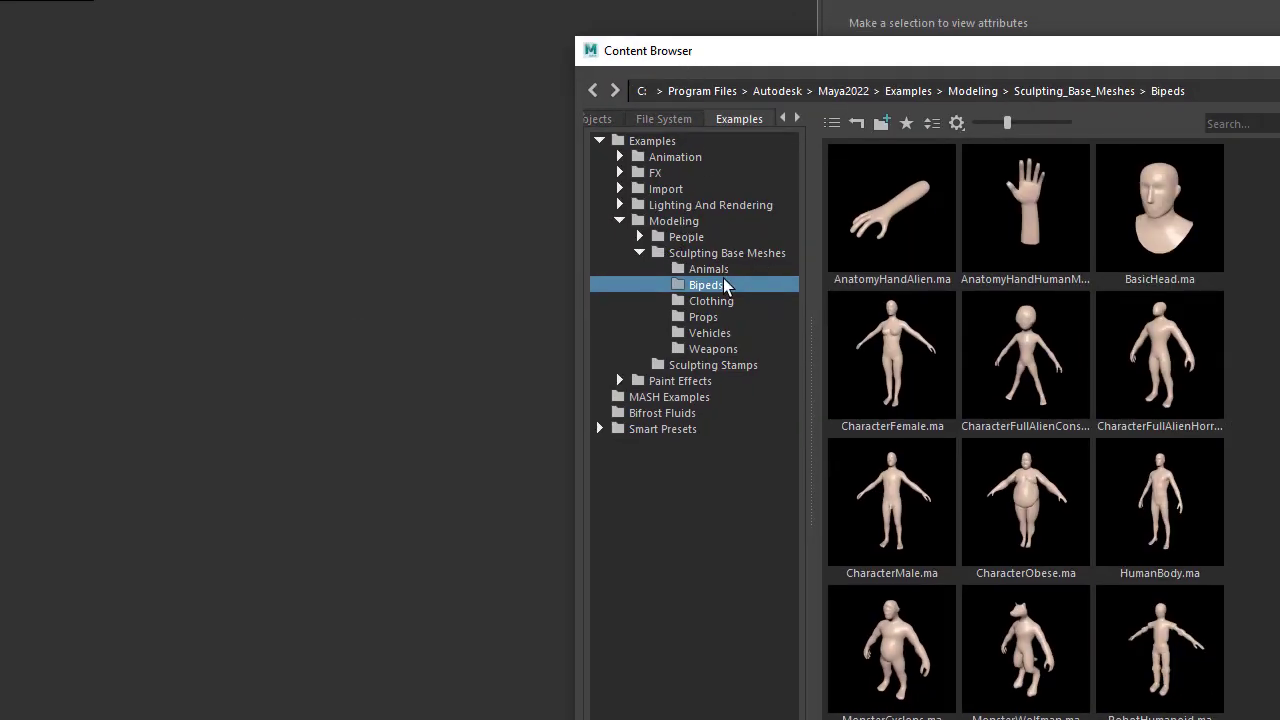
Import the BasicHead.ma base mesh into the scene, and frame it beside the Content Browser
double_click(1167, 215)
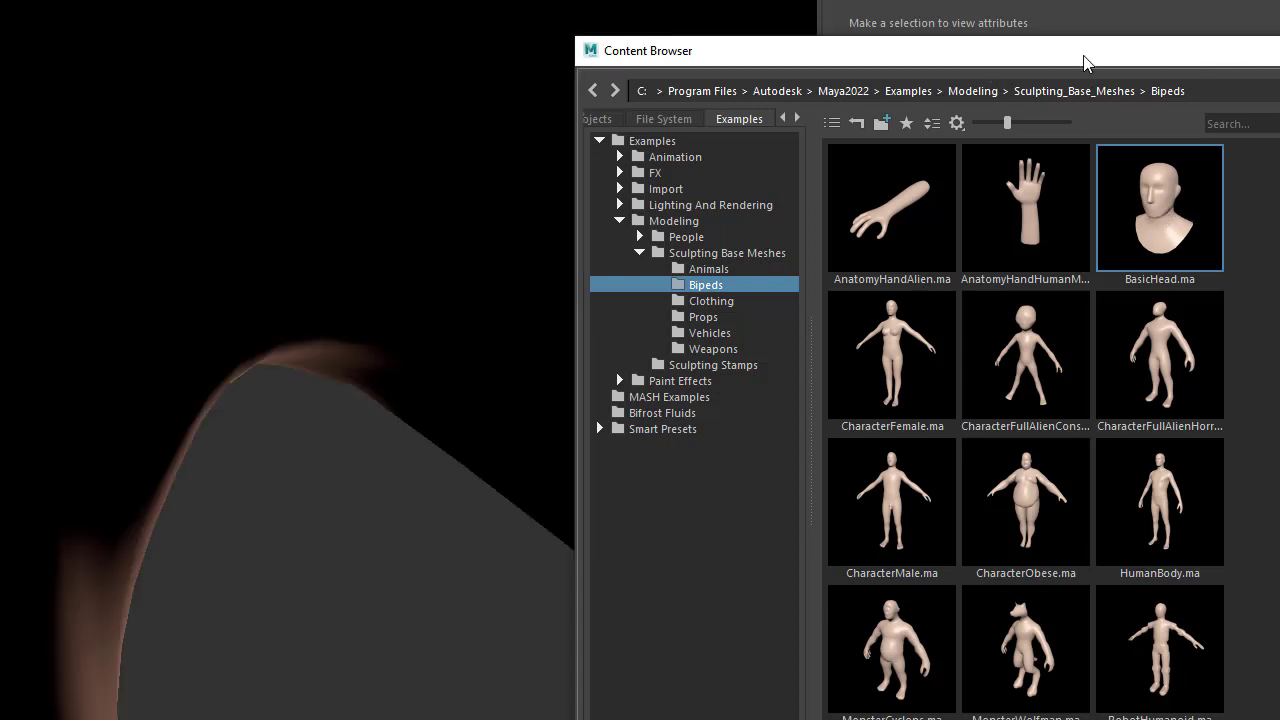
drag(1084, 60, 1195, 62)
click(654, 295)
key(f)
alt+drag(470, 322, 700, 320)
drag(886, 51, 852, 6)
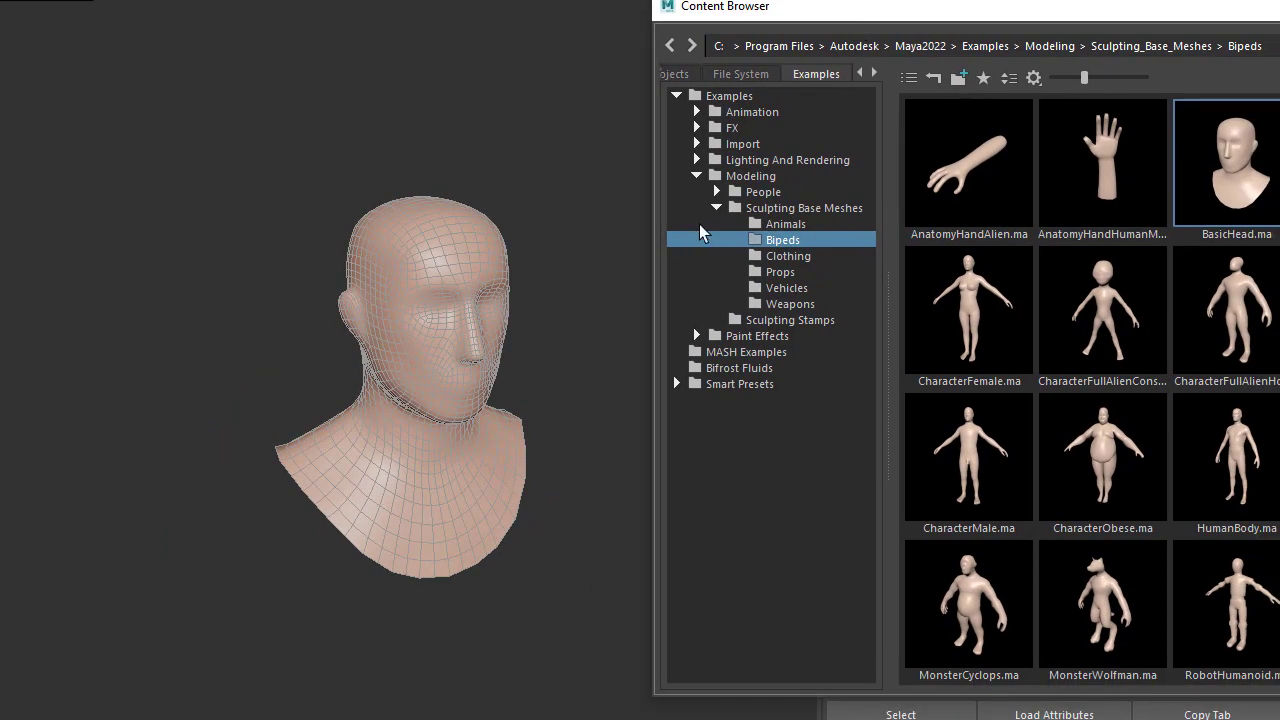
Pick the swirlLarge.mel brush from the Fun folder of the Paint Effects examples
click(697, 178)
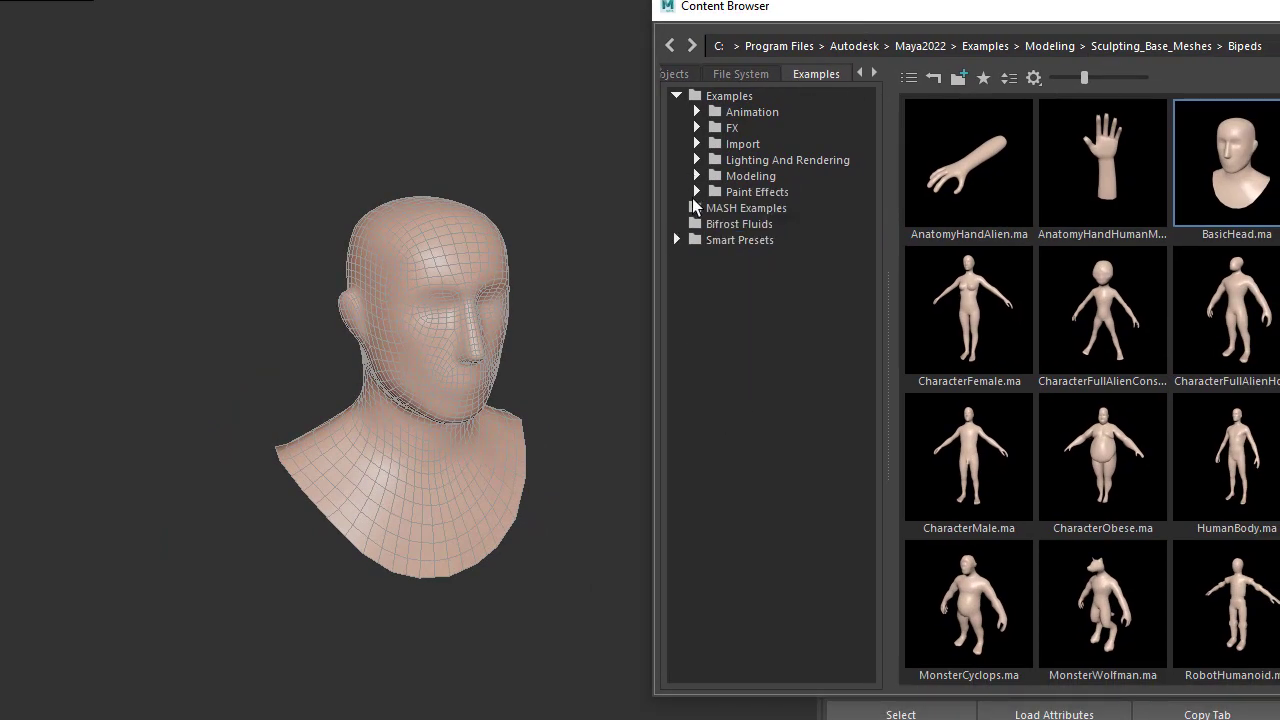
click(696, 189)
click(757, 417)
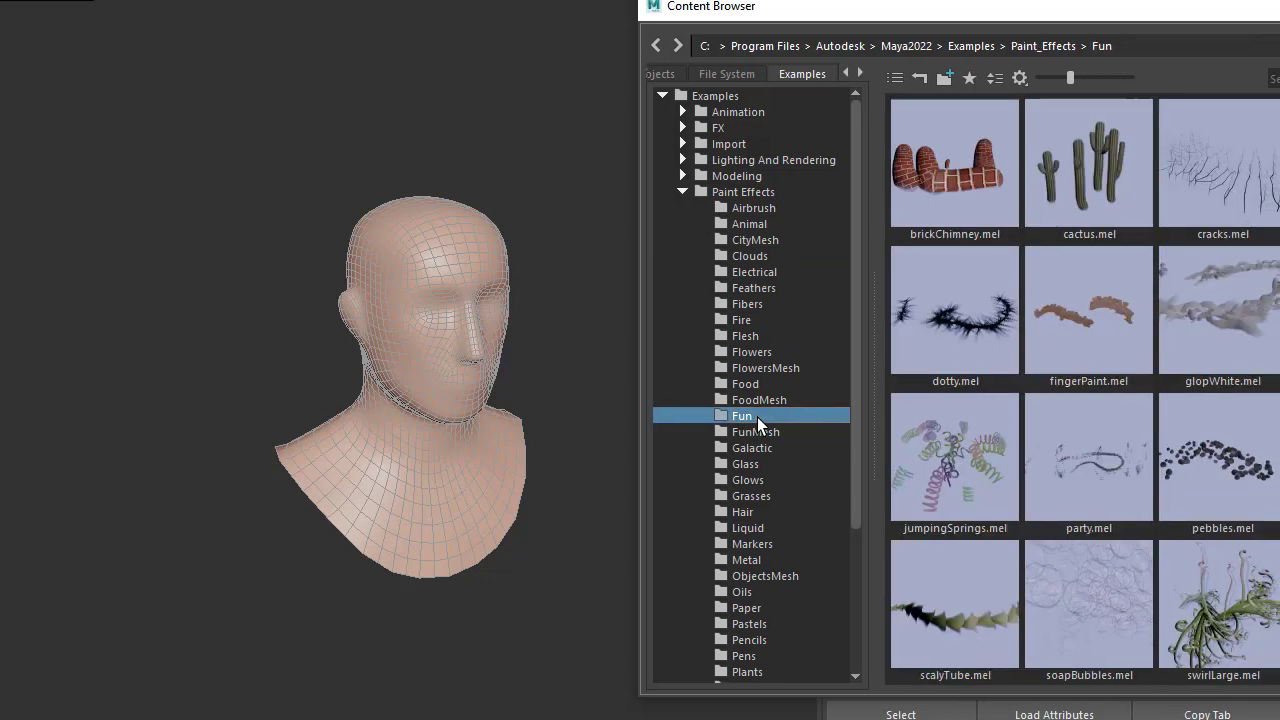
click(1183, 625)
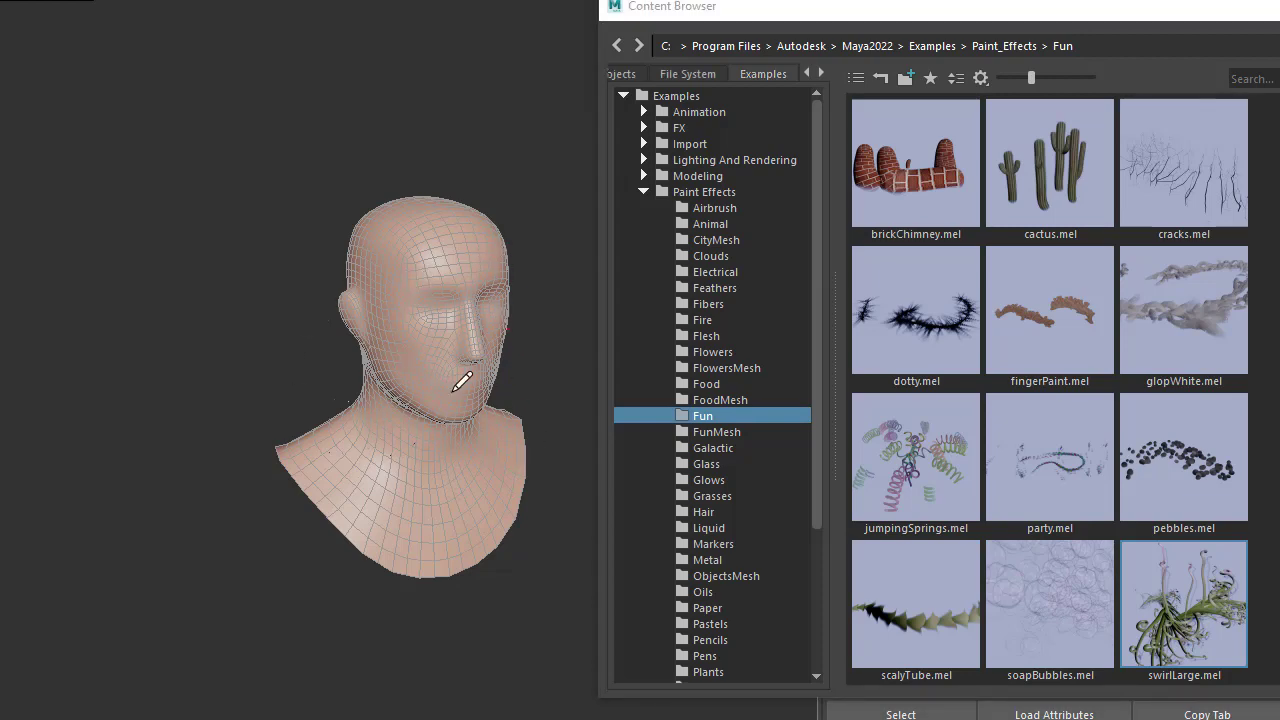
Try painting freehand swirlLarge strokes around the head, and delete them
mouse_move(408, 474)
alt+mouse_down()
mouse_move(551, 426)
mouse_move(371, 443)
mouse_move(491, 443)
alt+mouse_up()
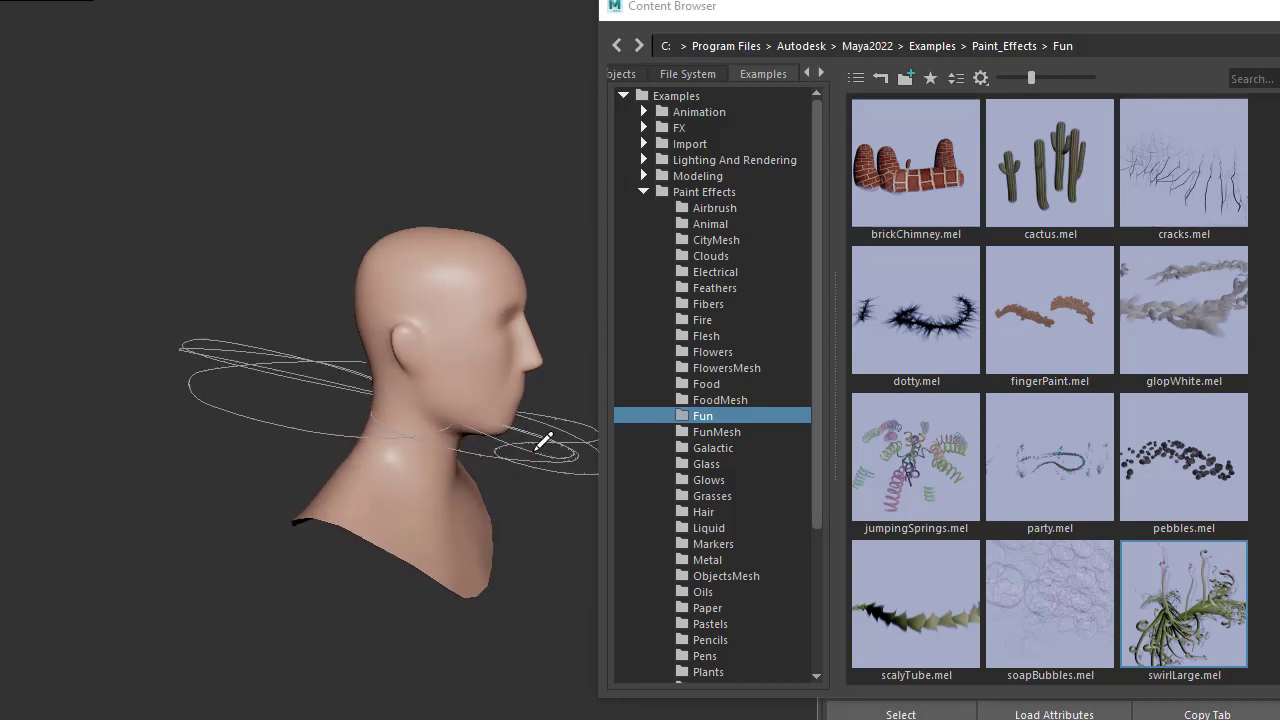
key(w)
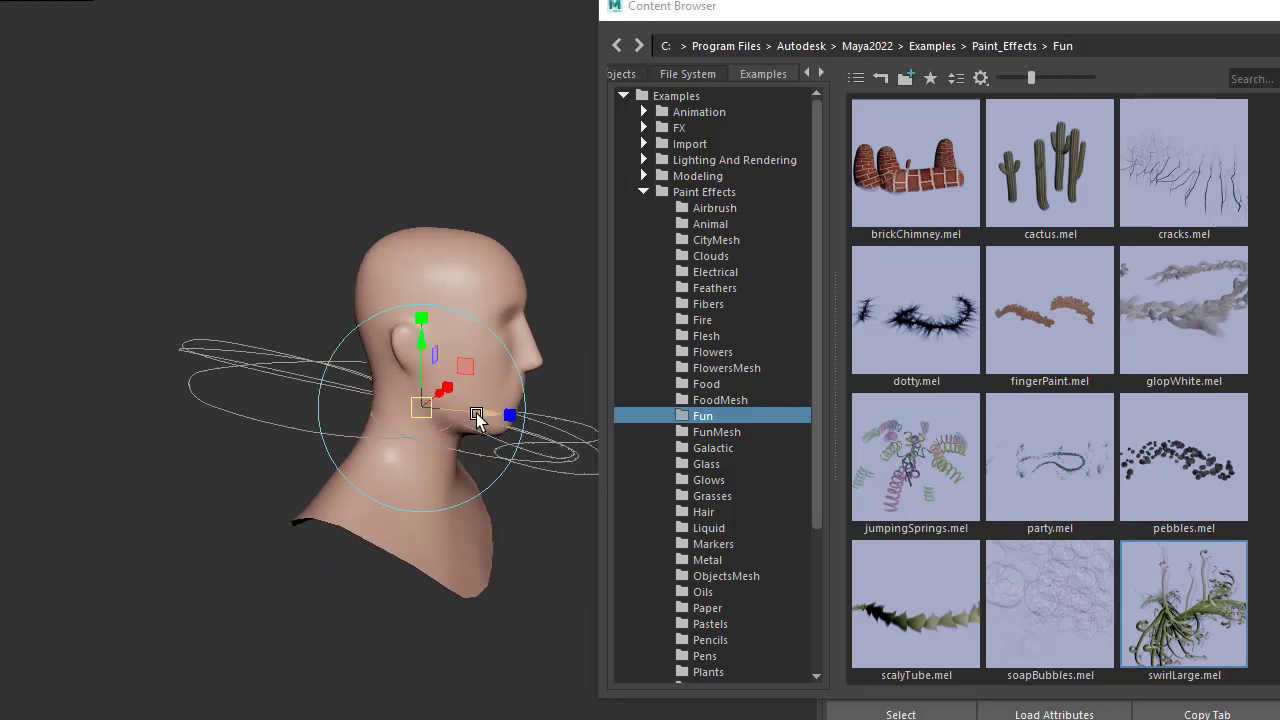
key(Delete)
Make the head mesh paintable for Paint Effects
alt+drag(476, 413, 434, 394)
click(423, 306)
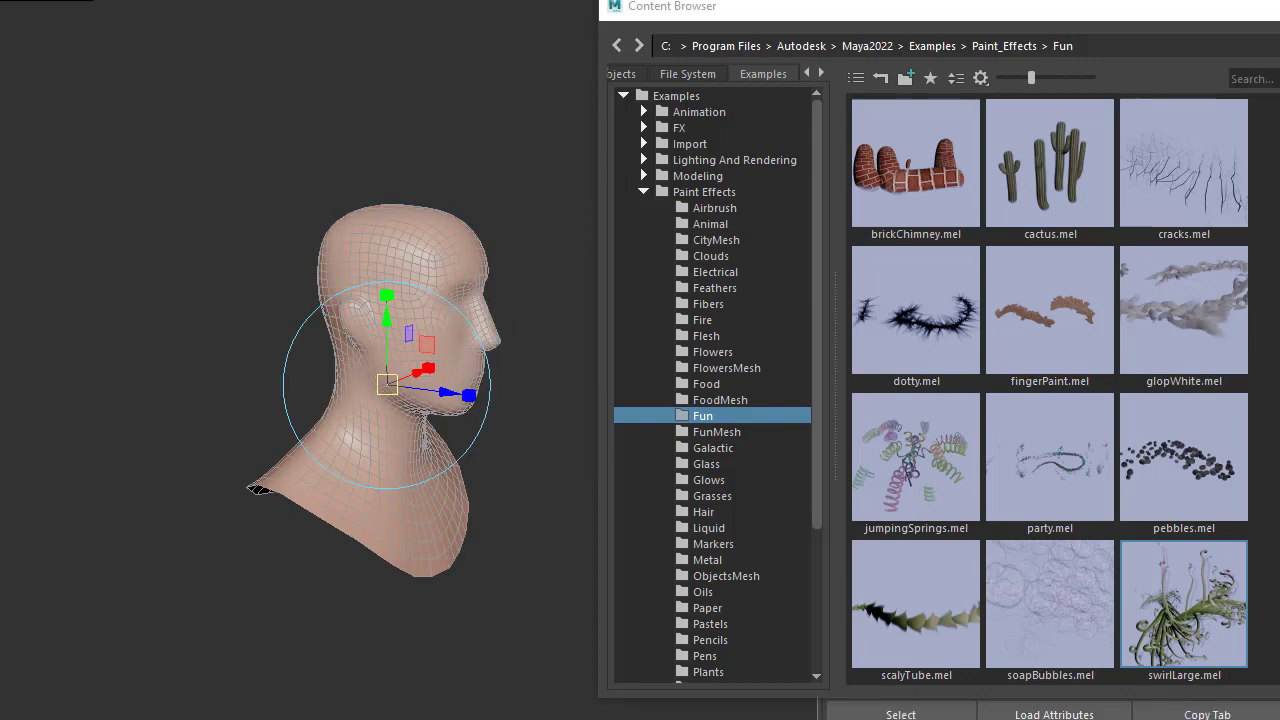
key(space)
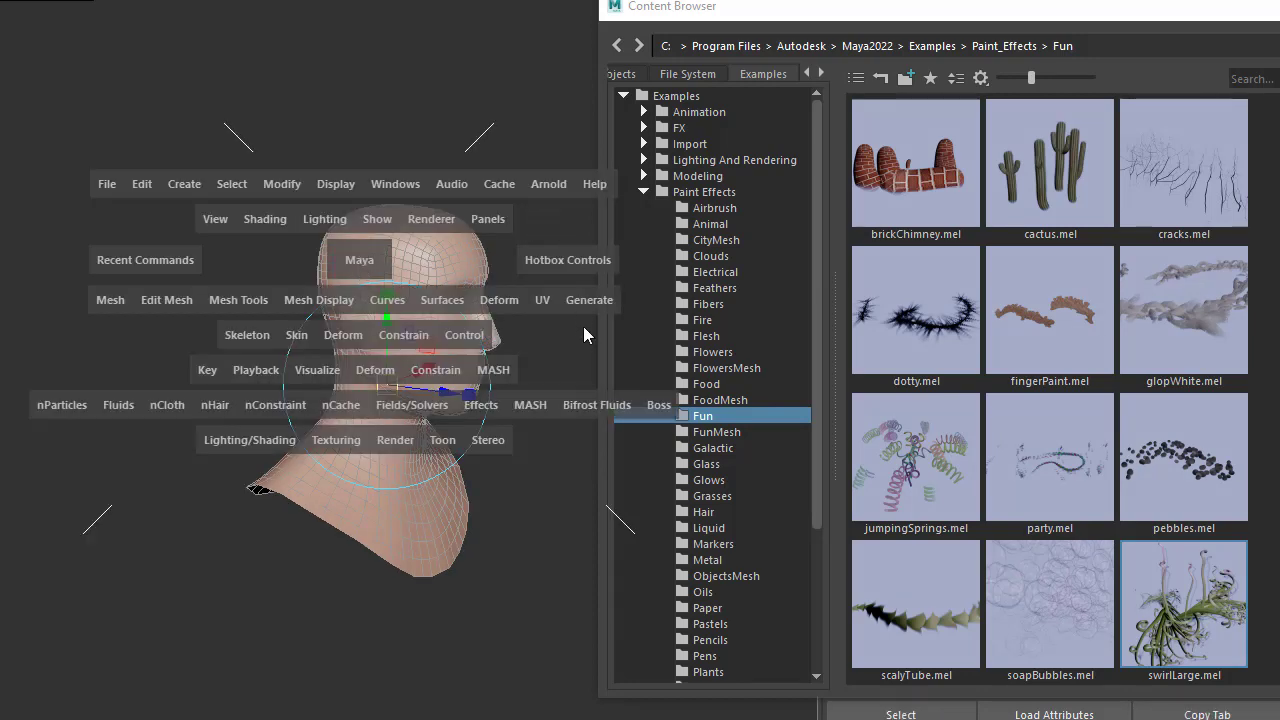
click(583, 305)
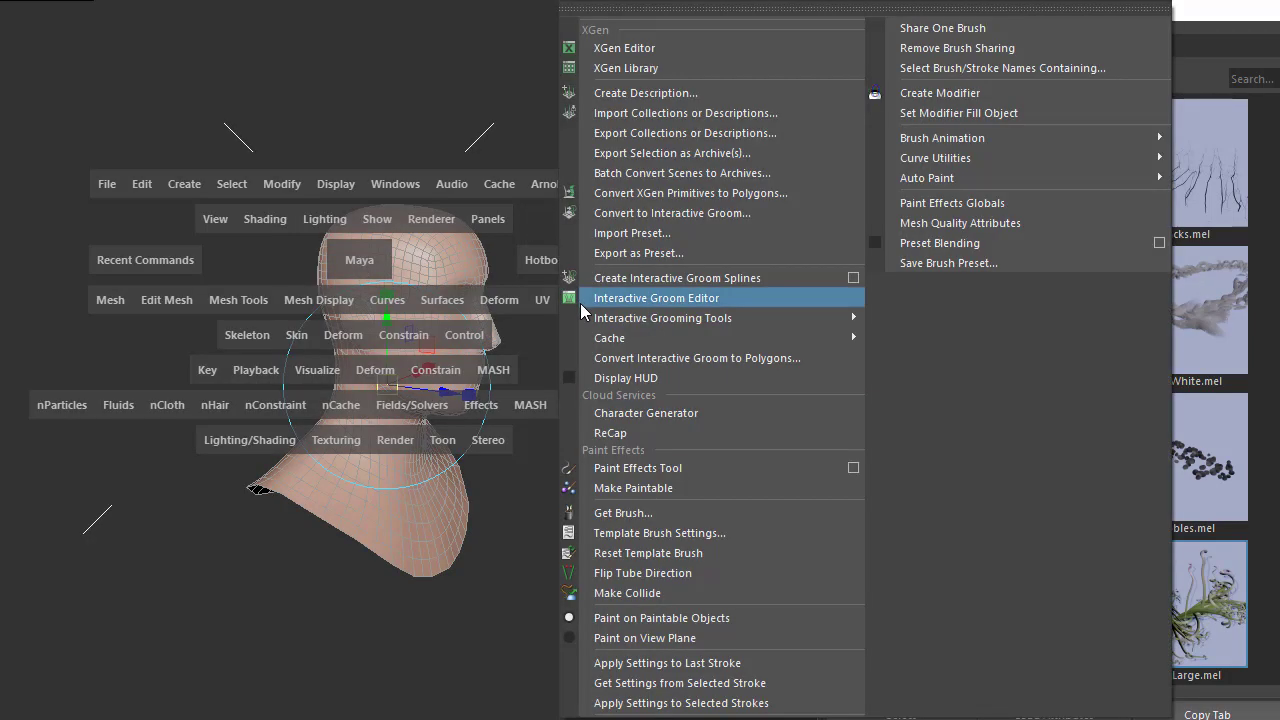
click(644, 488)
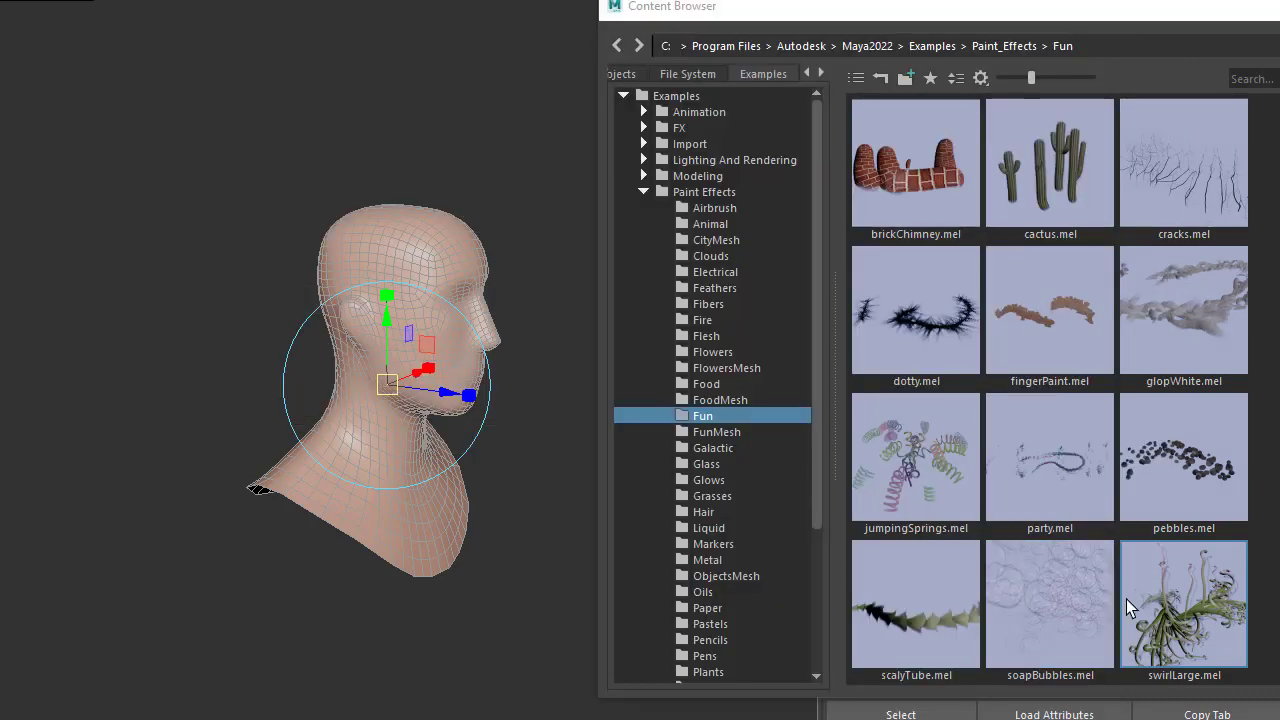
Paint swirlLarge strokes across the head and neck surface, and undo them
click(1126, 599)
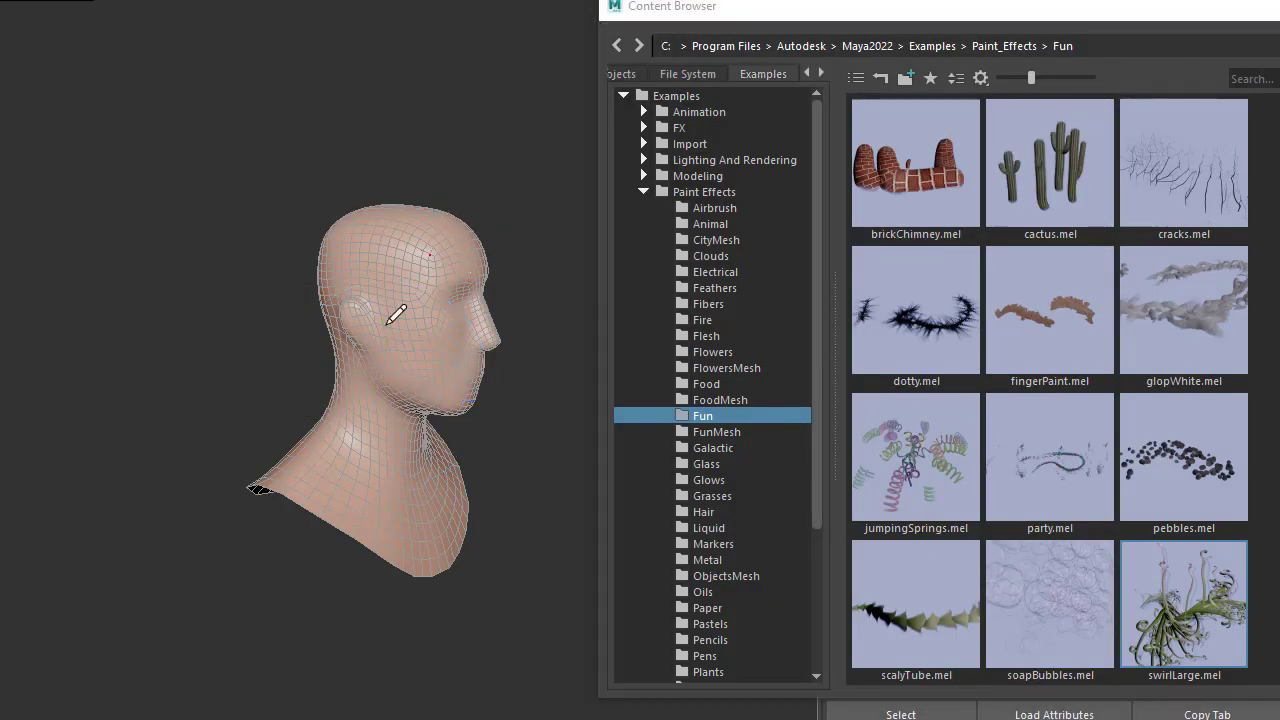
alt+drag(421, 340, 363, 346)
alt+middle_drag(363, 346, 340, 346)
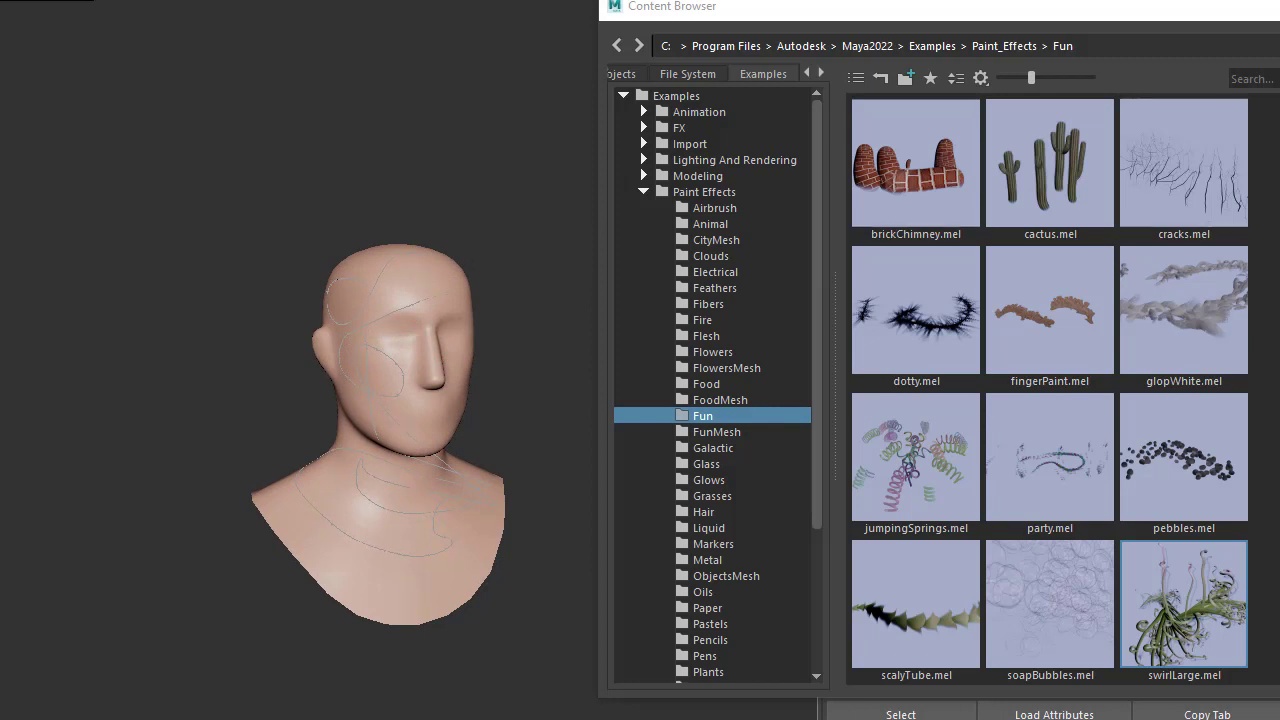
key(ctrl+z)
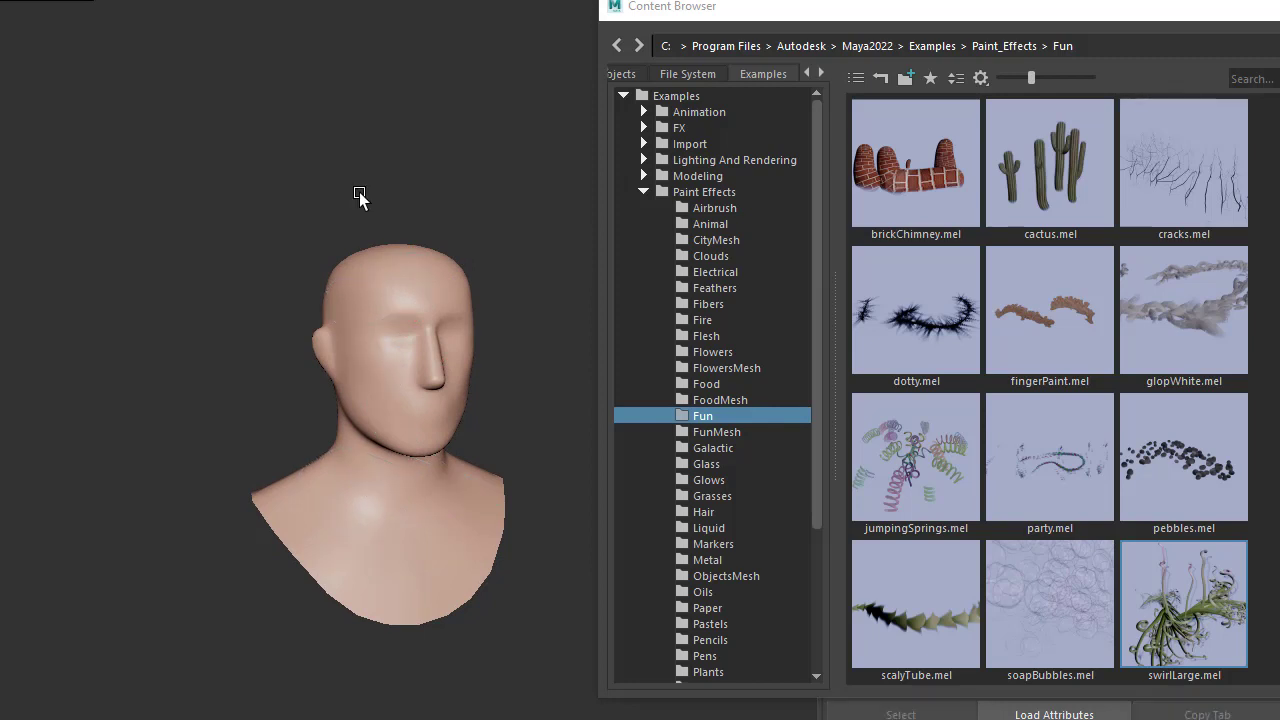
Create a NURBS circle and scale it up into a wide ring around the head at jaw height
key(space)
click(228, 110)
mouse_move(325, 170)
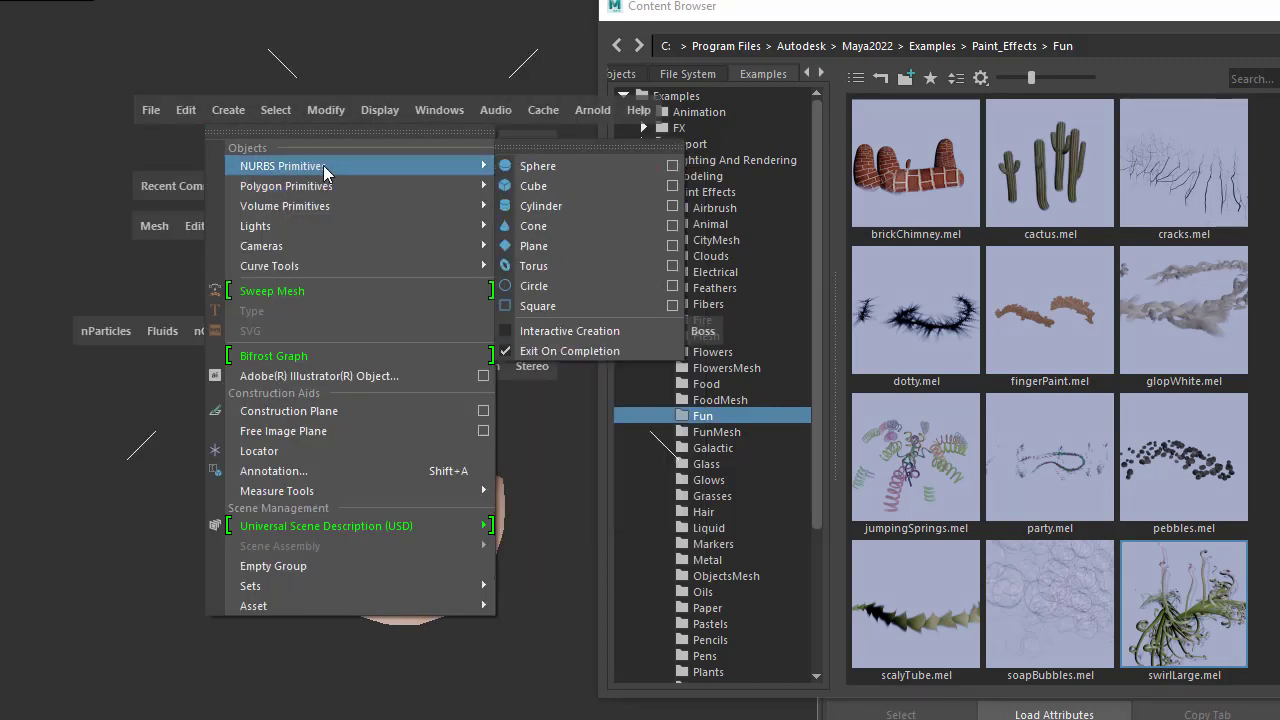
click(538, 287)
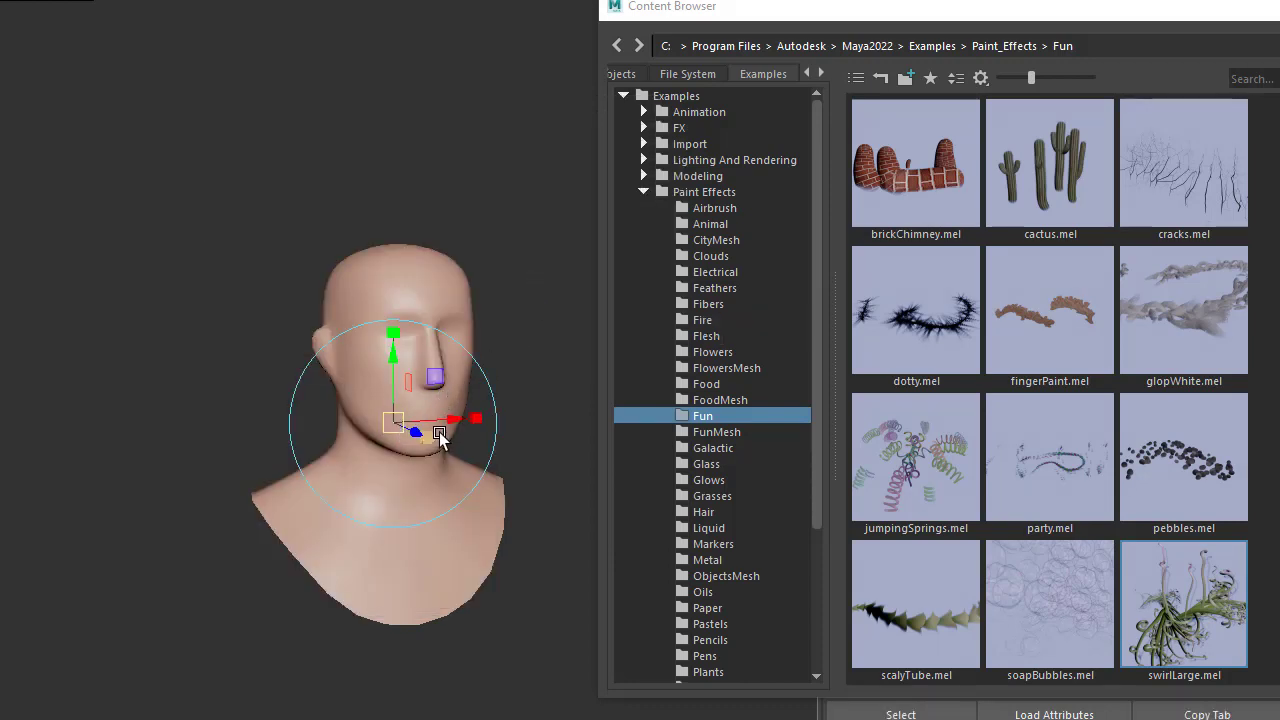
click(475, 419)
drag(399, 425, 552, 362)
mouse_move(412, 411)
alt+mouse_down()
mouse_move(400, 405)
mouse_move(537, 408)
mouse_move(430, 405)
alt+mouse_up()
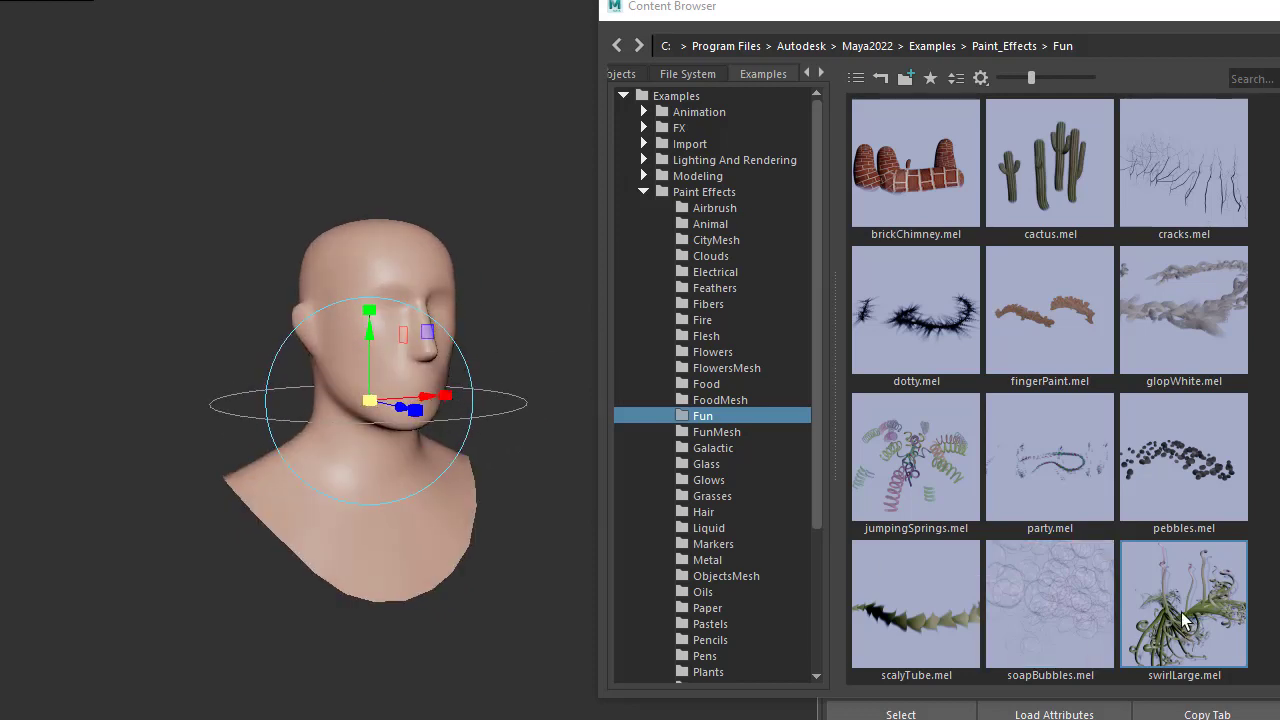
Attach the swirlLarge brush to the NURBS circle curve
drag(1195, 620, 340, 190)
key(space)
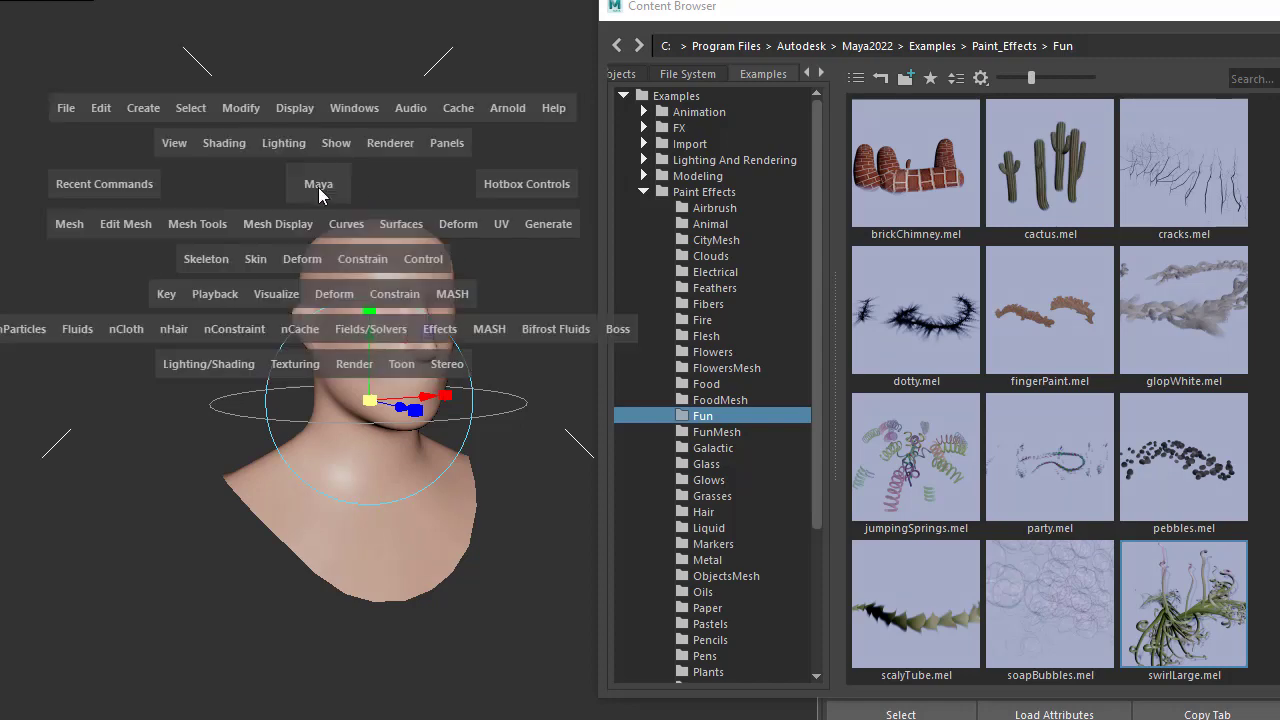
click(535, 226)
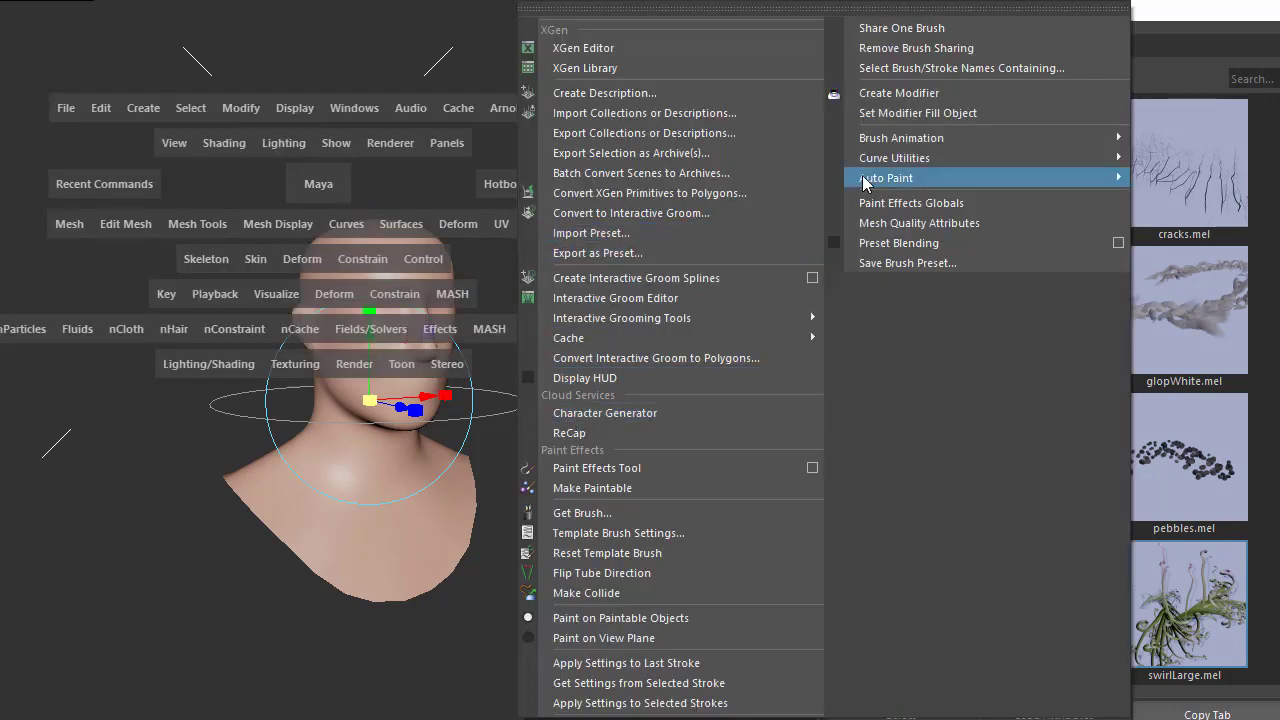
mouse_move(876, 166)
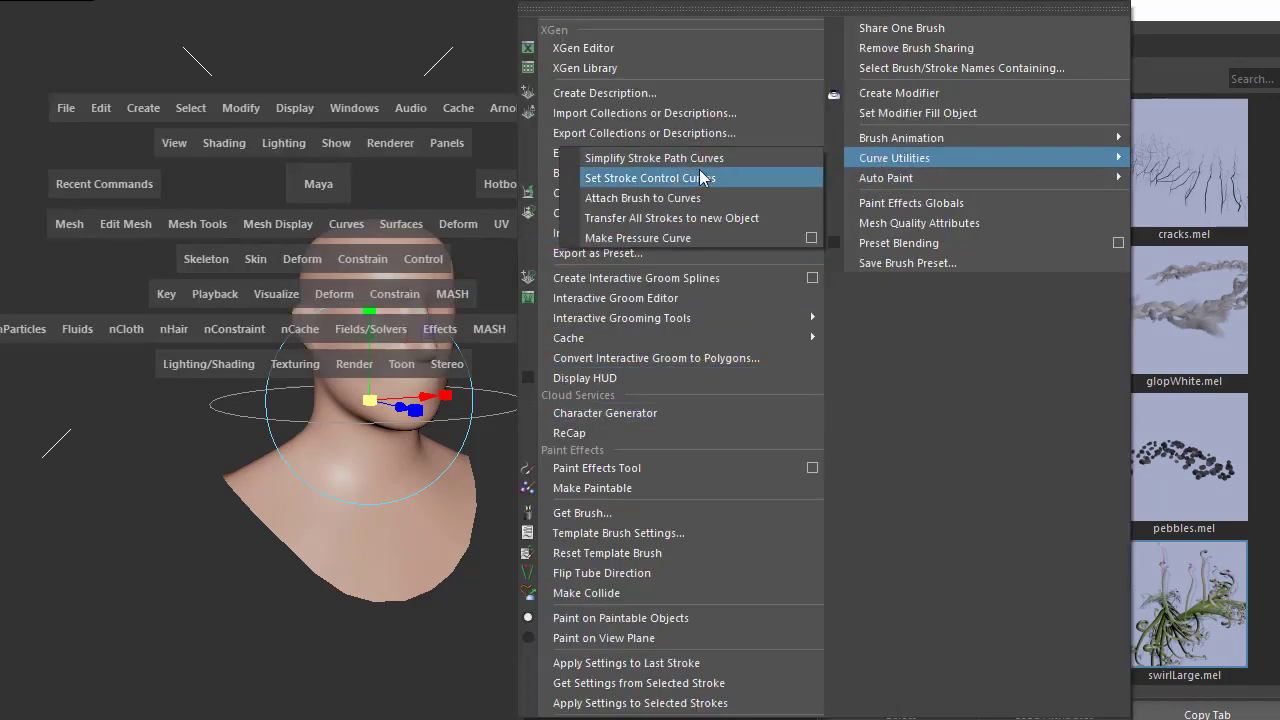
click(686, 205)
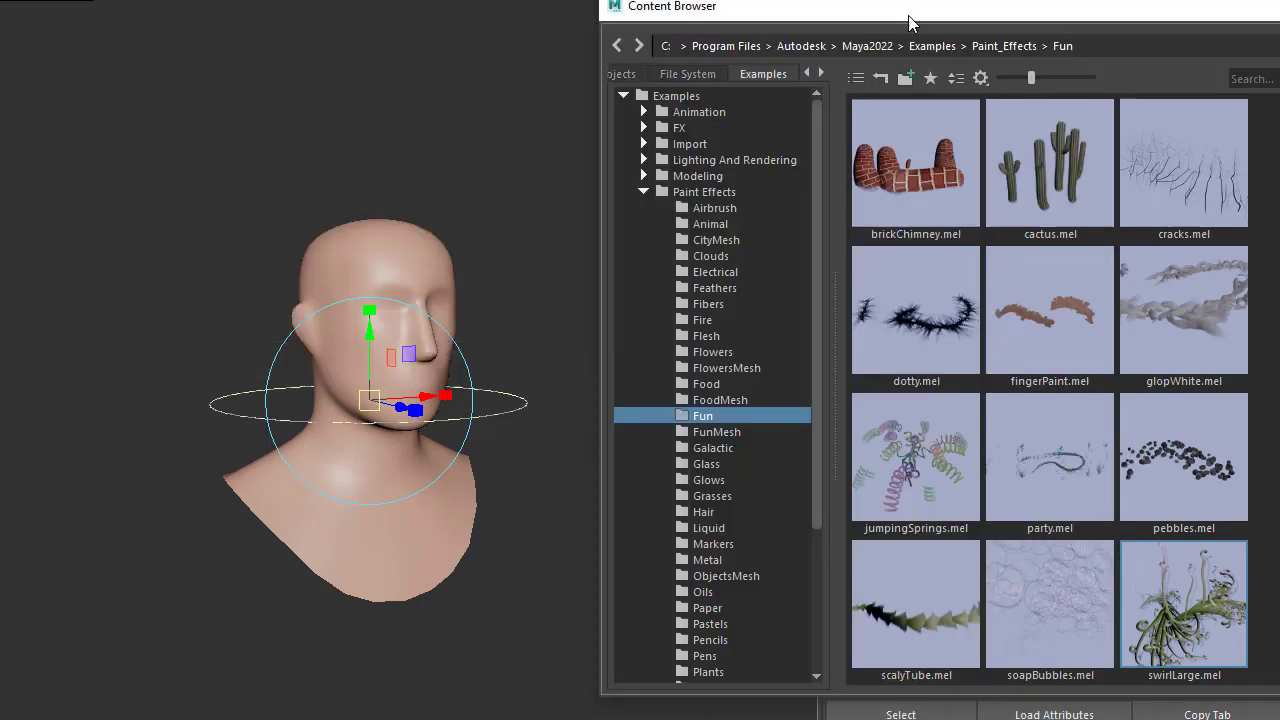
Set the swirlLarge brush's Global Scale to 20
click(1026, 19)
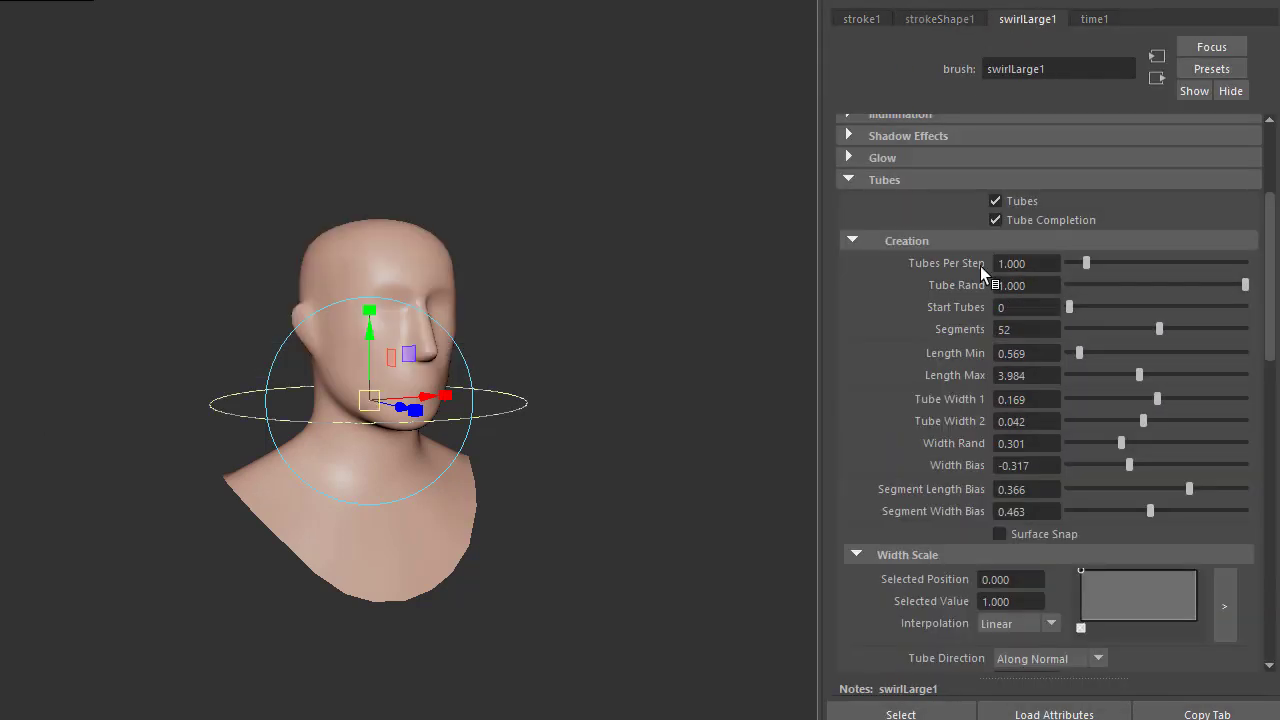
scroll(904, 332, up, 5)
drag(1092, 147, 1258, 152)
double_click(1039, 150)
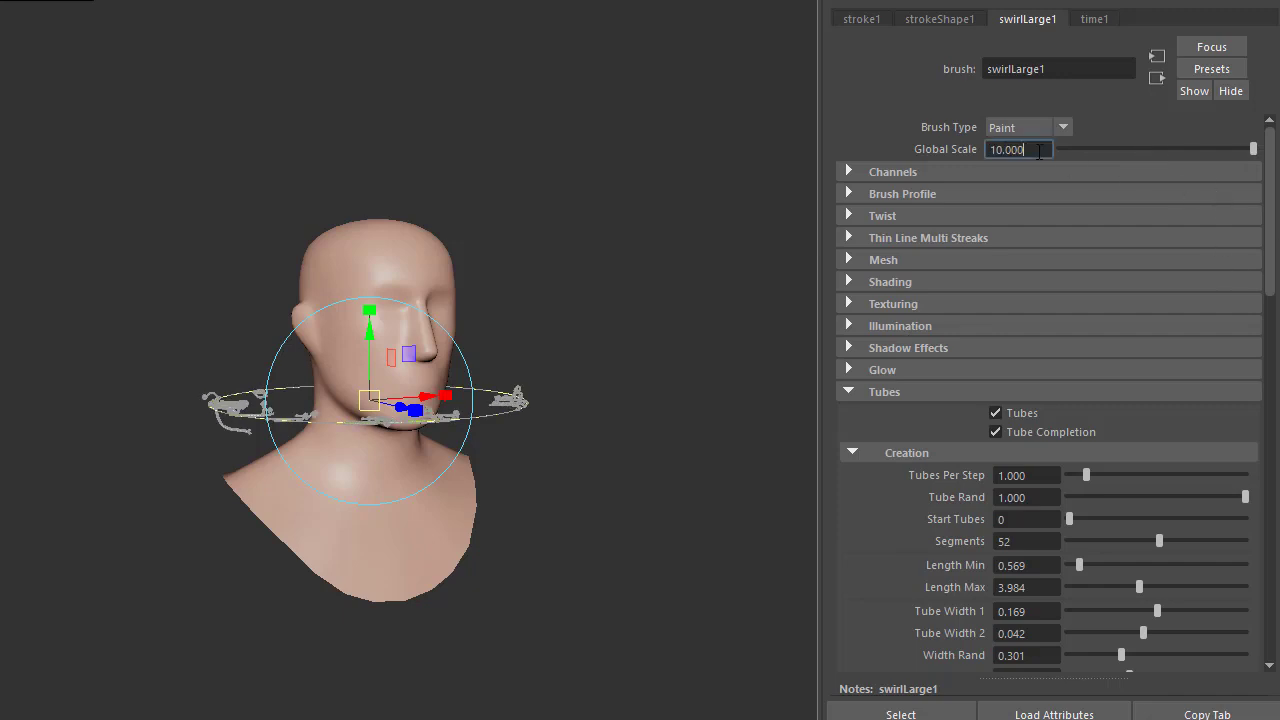
text(20)
key(Return)
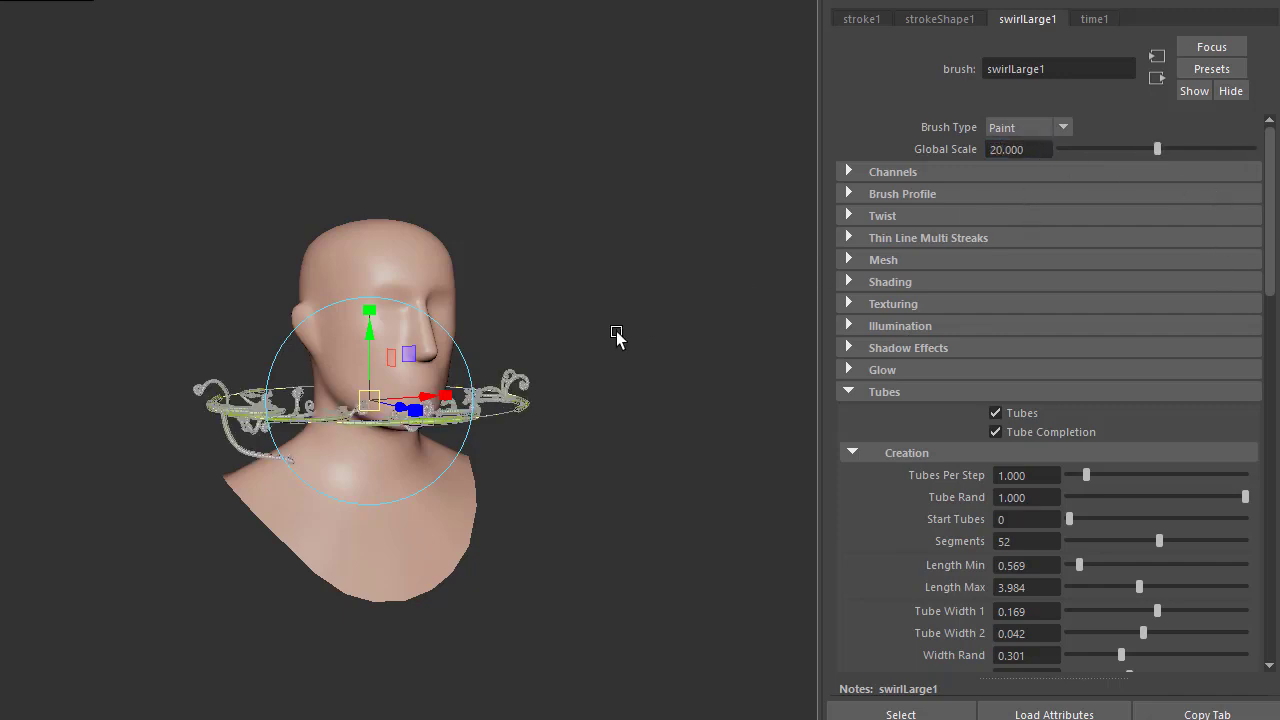
Convert the swirl Paint Effects stroke around the head to polygons
mouse_move(375, 404)
alt+mouse_down()
mouse_move(385, 455)
mouse_move(549, 478)
mouse_move(545, 390)
alt+mouse_up()
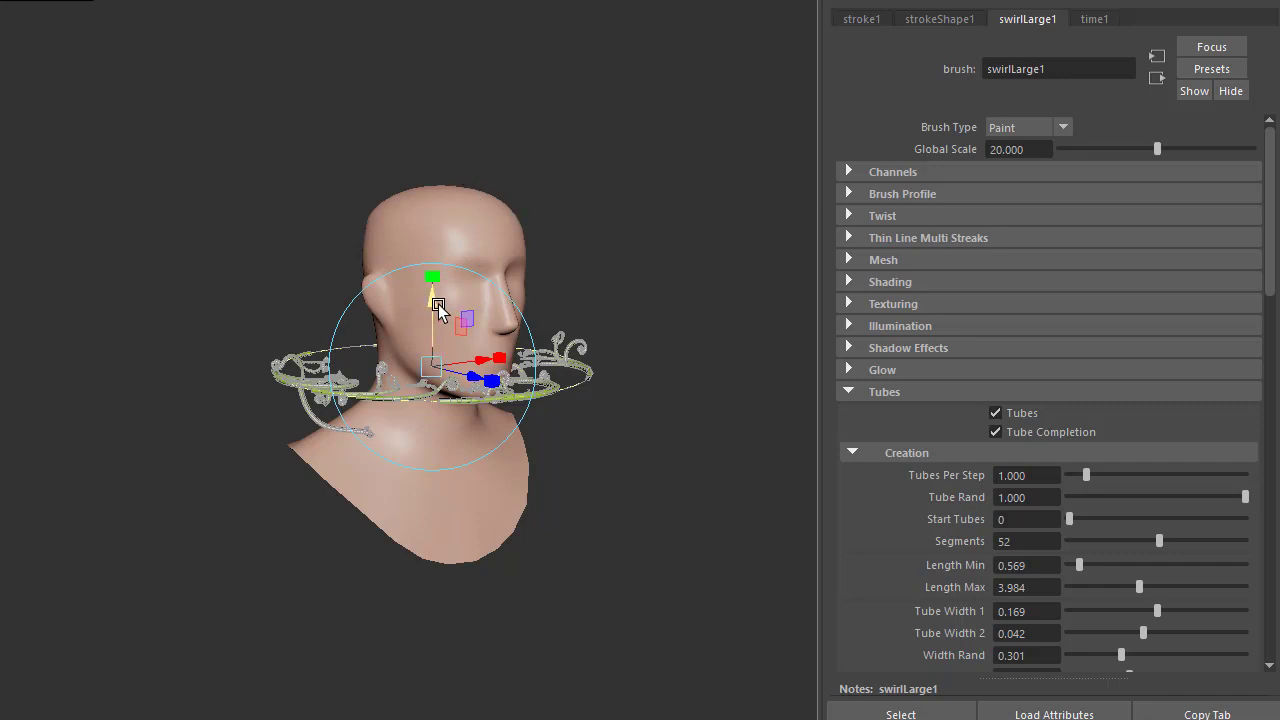
key(space)
click(544, 90)
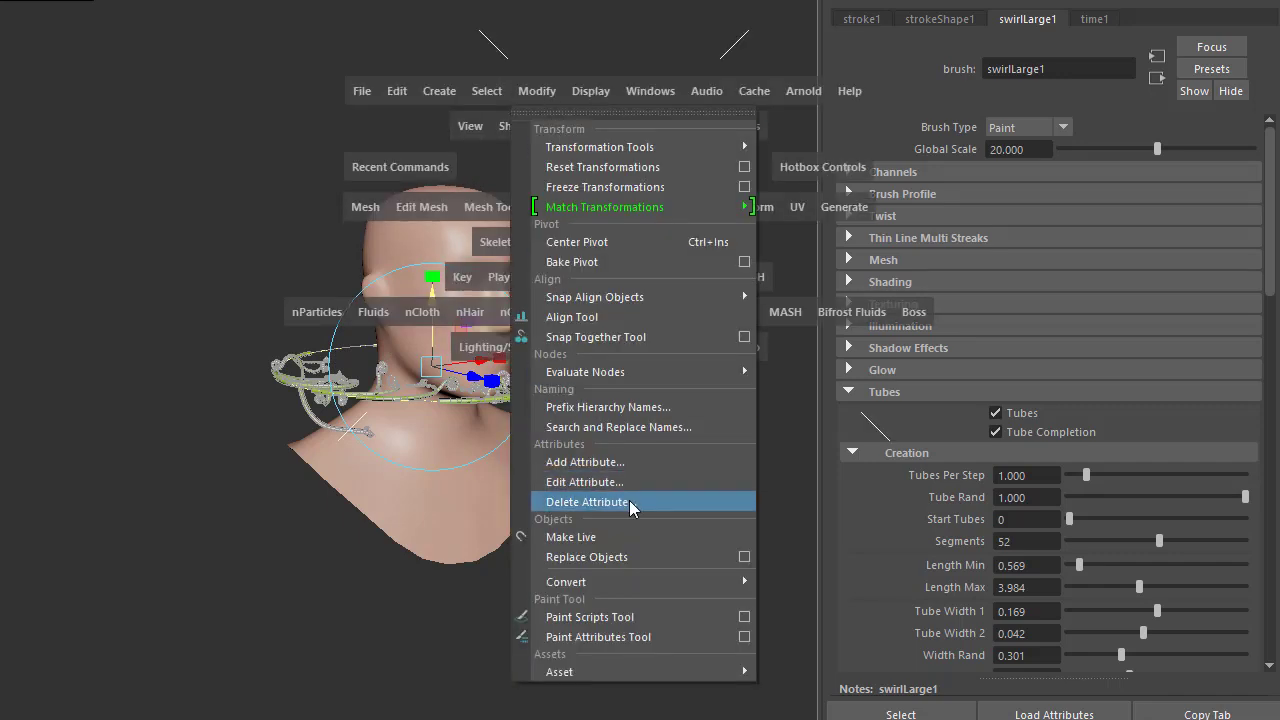
mouse_move(640, 582)
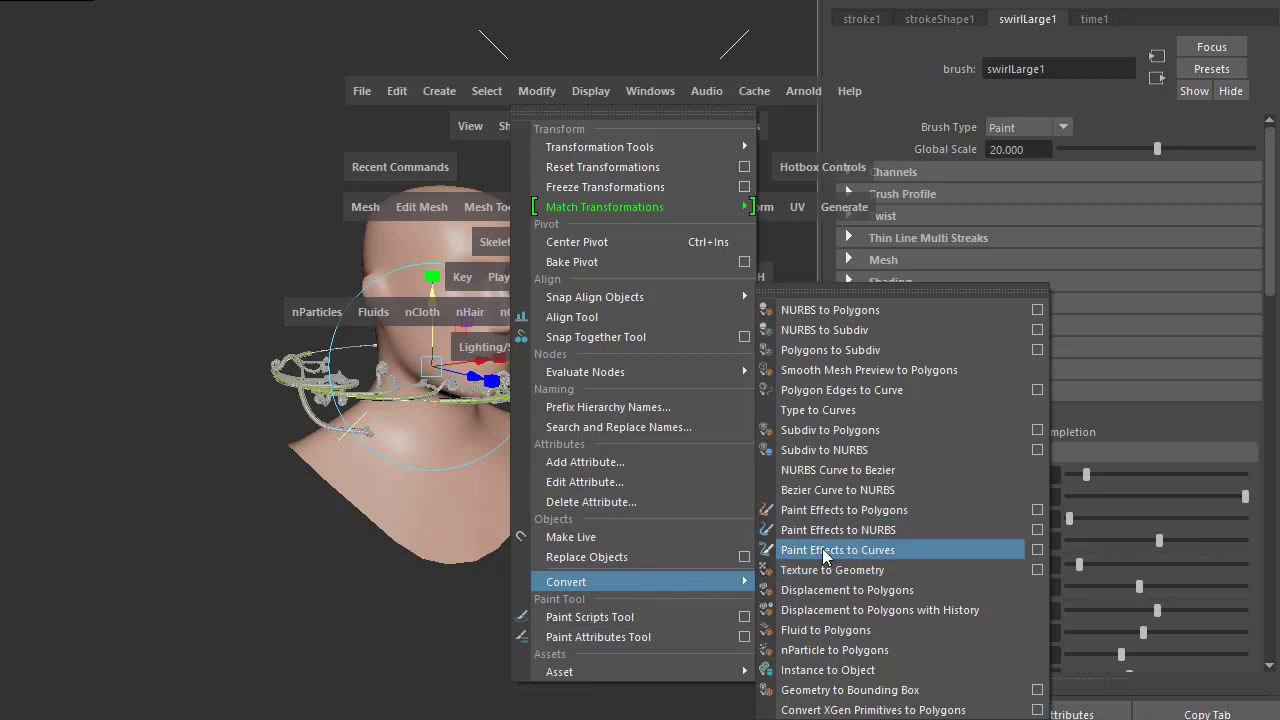
click(899, 512)
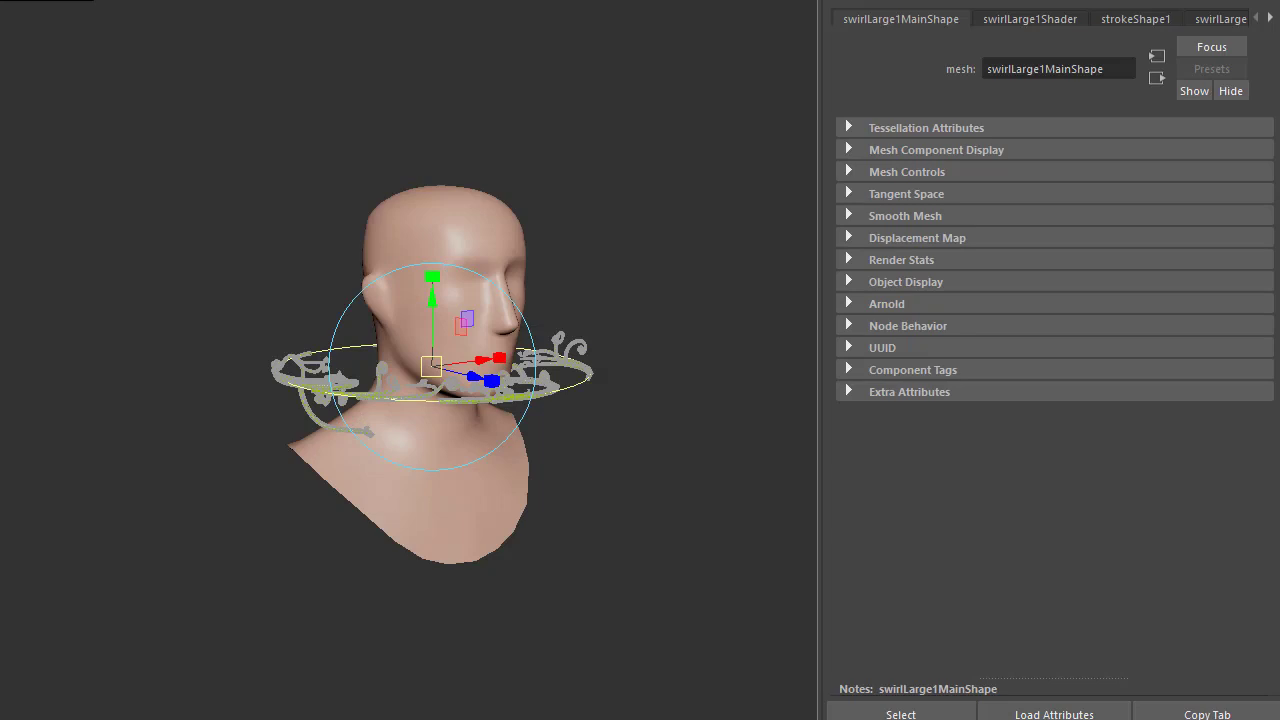
Assign a new Standard Surface material to the converted swirl mesh
click(578, 382)
click(570, 365)
right_drag(579, 340, 614, 636)
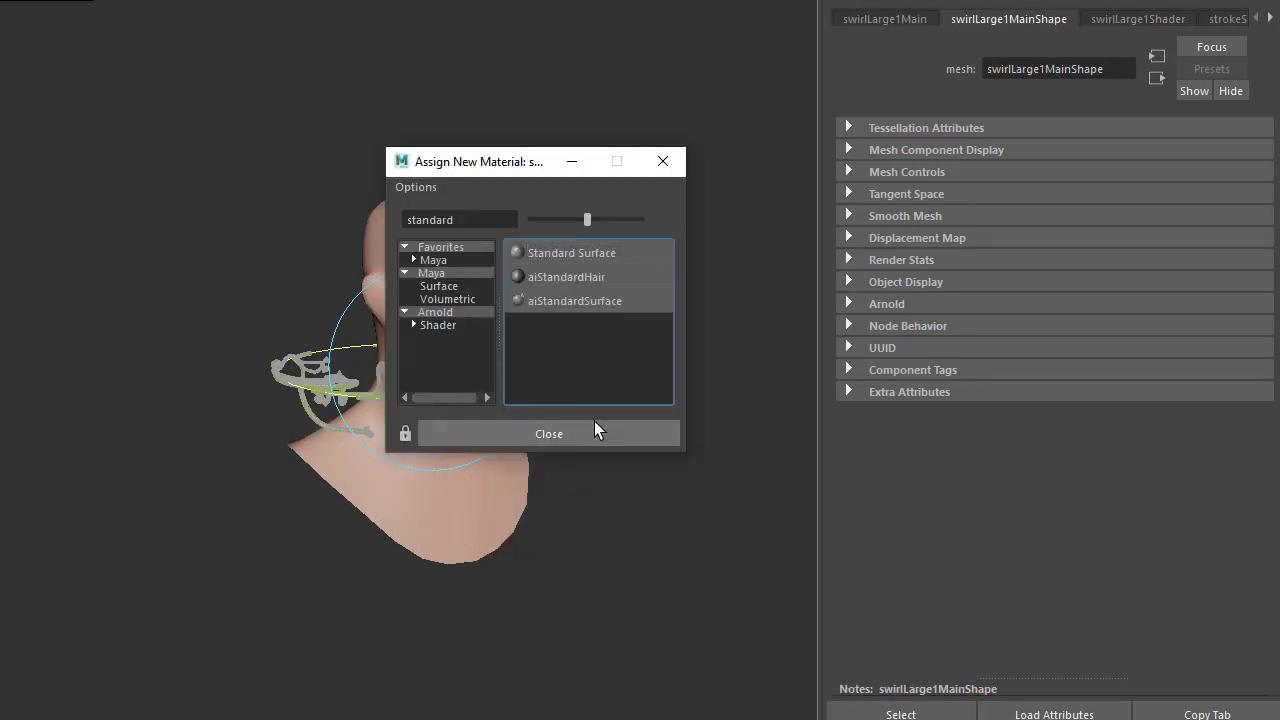
click(568, 256)
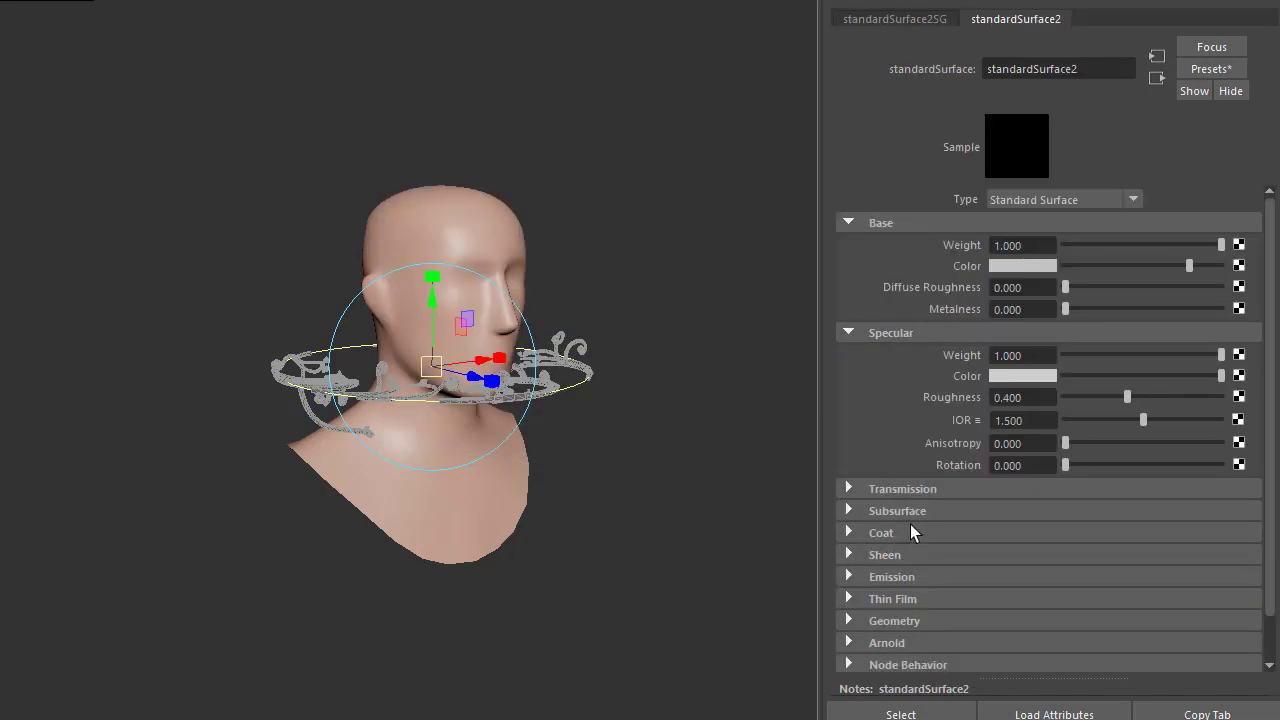
Set the Emission Weight of the swirl's Standard Surface material to 10
scroll(889, 531, down, 2)
click(890, 527)
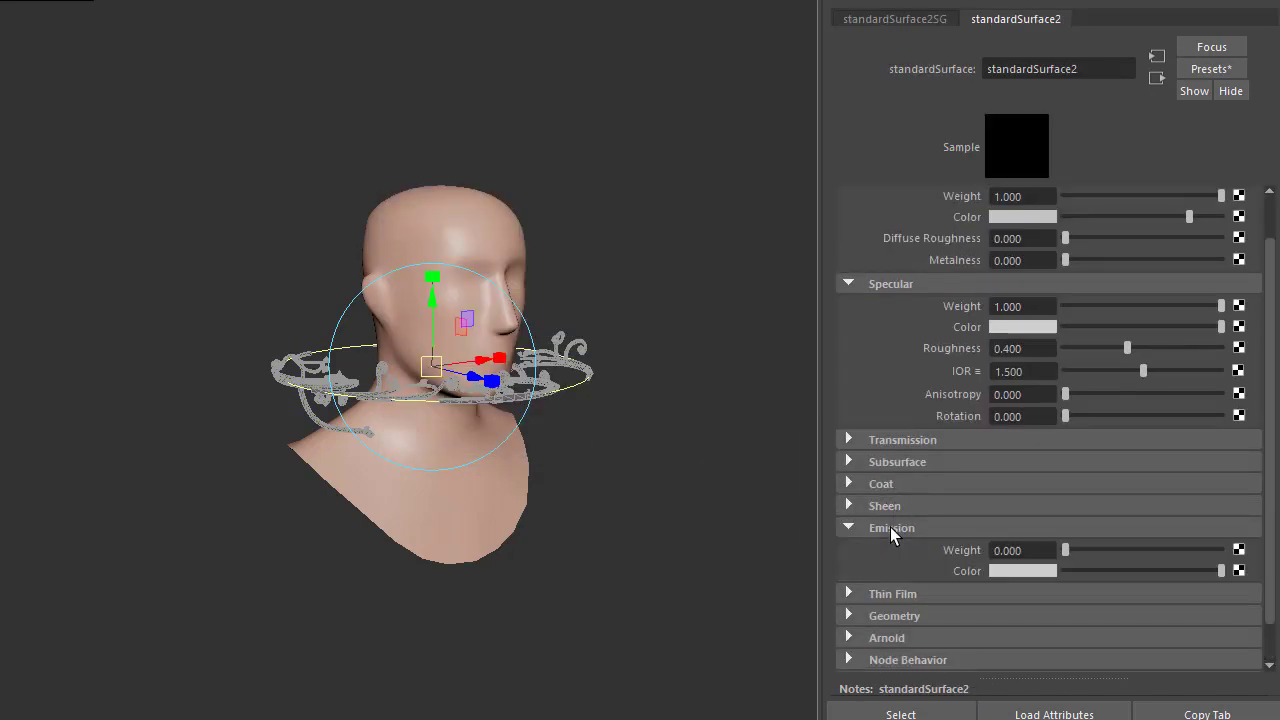
double_click(1046, 551)
text(10)
key(Return)
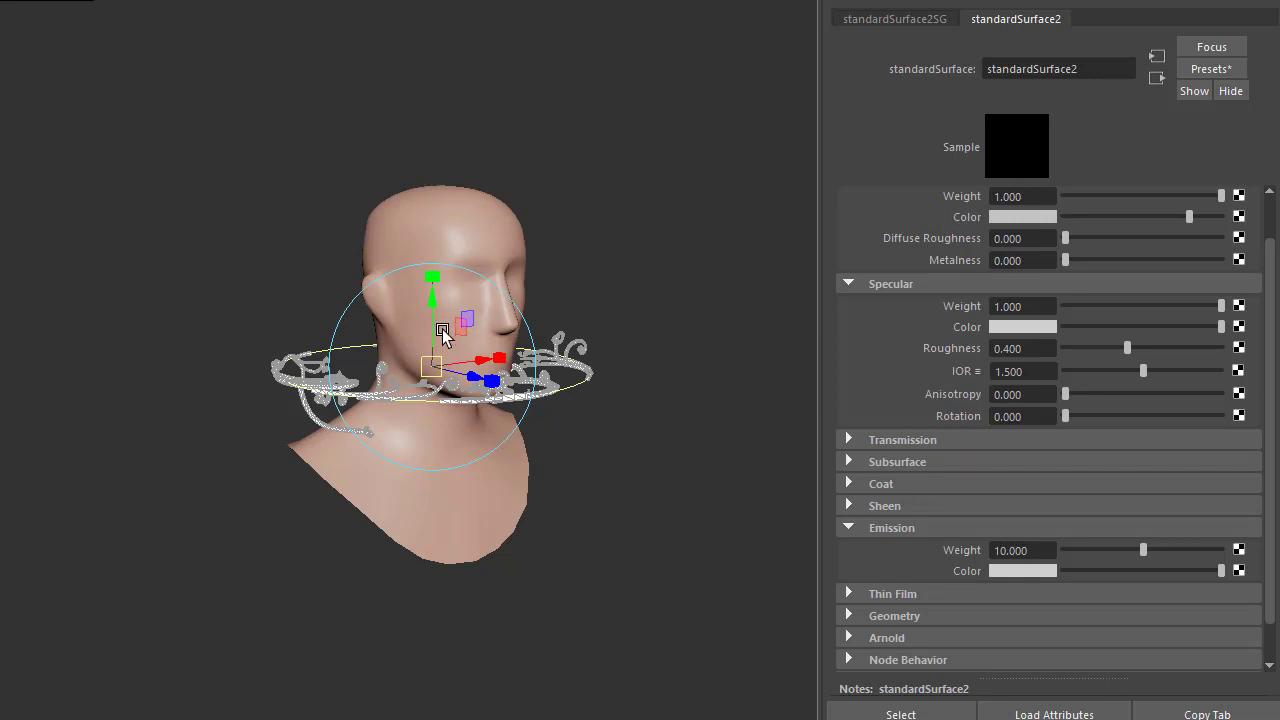
Switch the perspective view's renderer from Viewport 2.0 to Arnold
key(space)
click(457, 231)
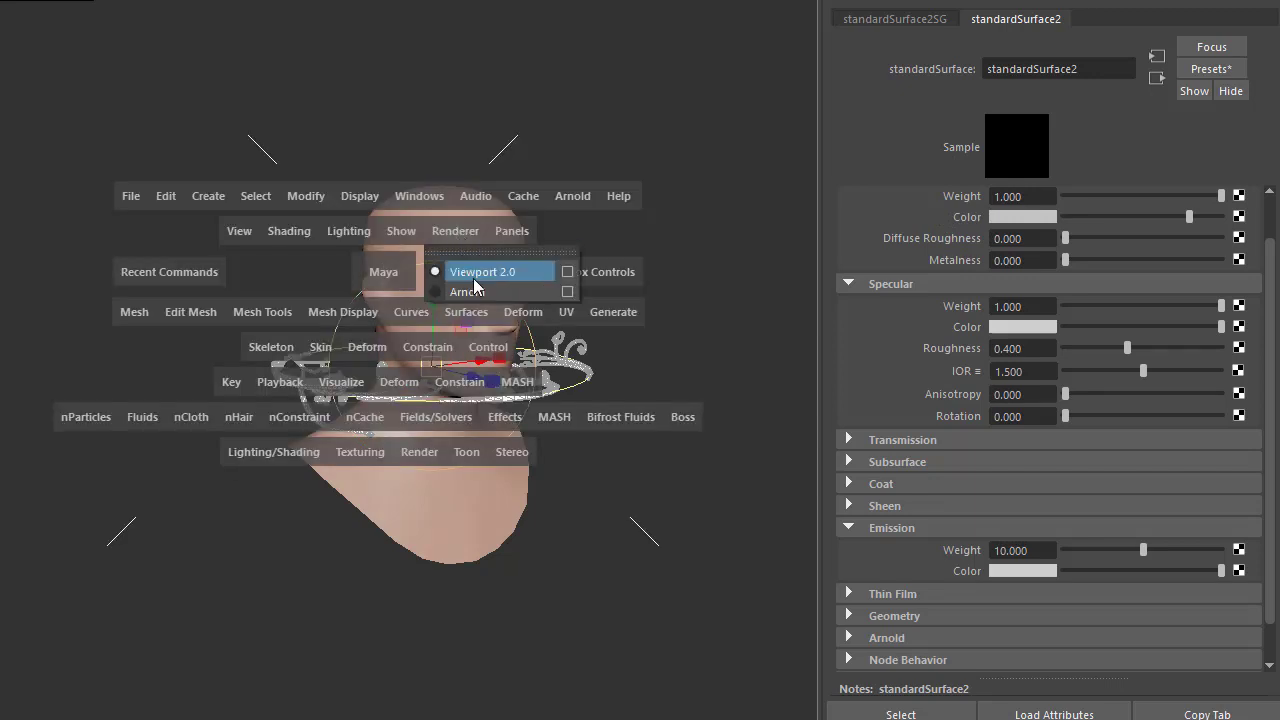
click(480, 293)
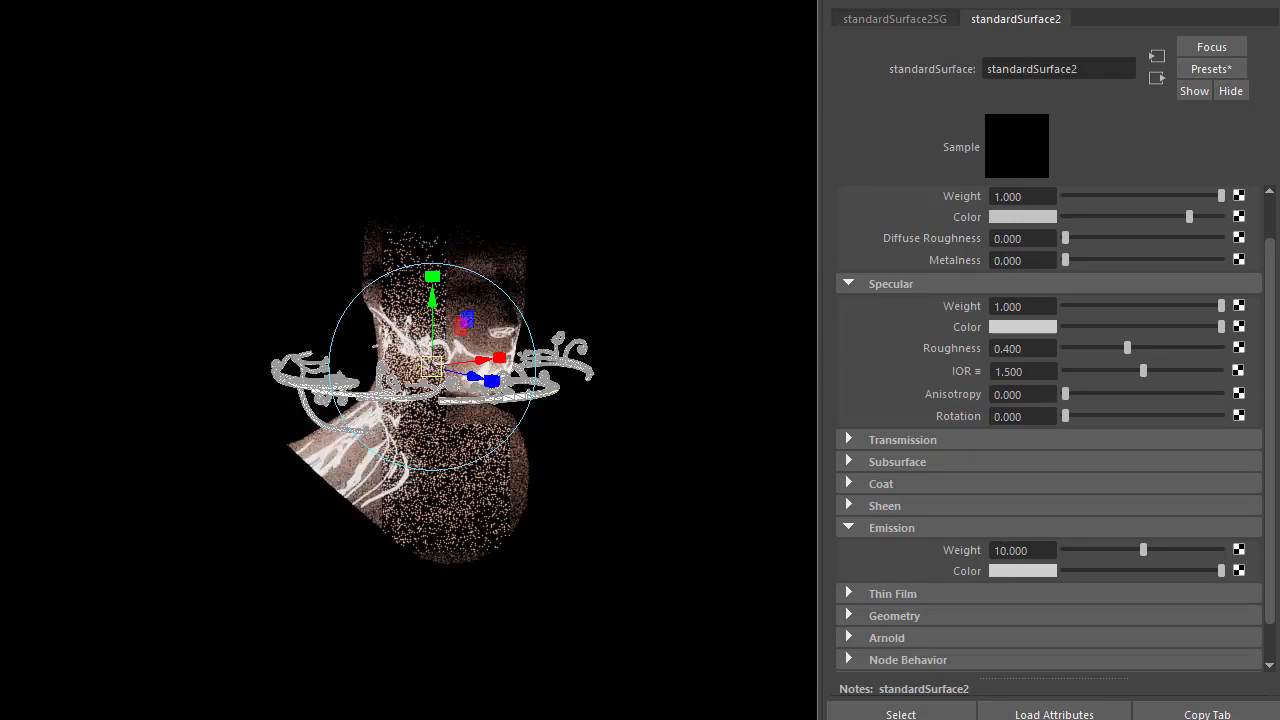
In the Arnold render settings, change the render device to GPU and set the Camera (AA) samples to 10
click(432, 300)
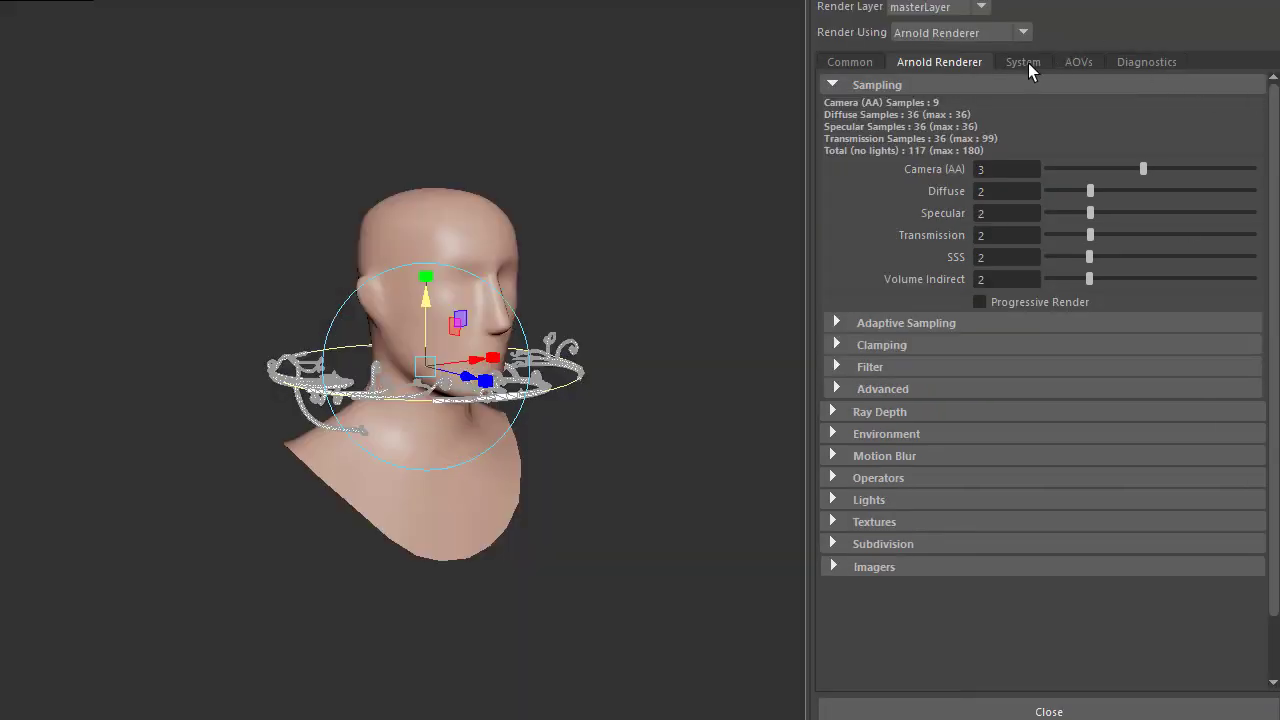
click(1028, 63)
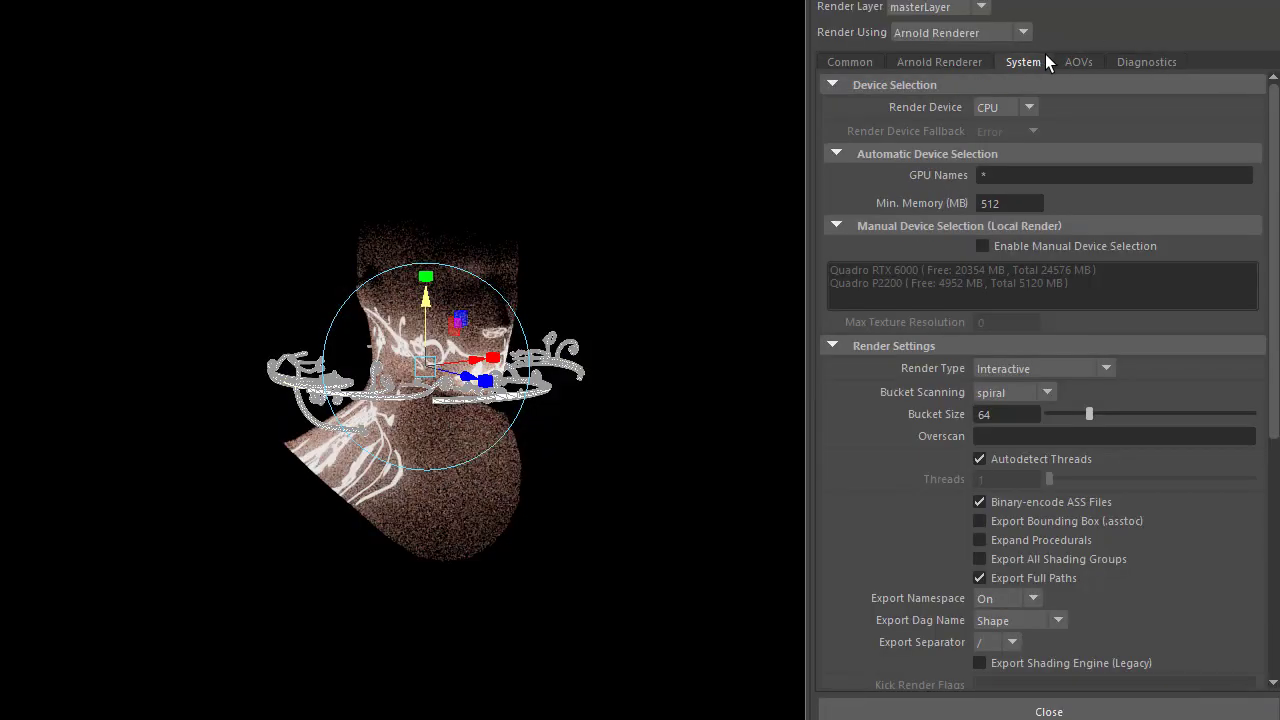
click(994, 143)
click(944, 61)
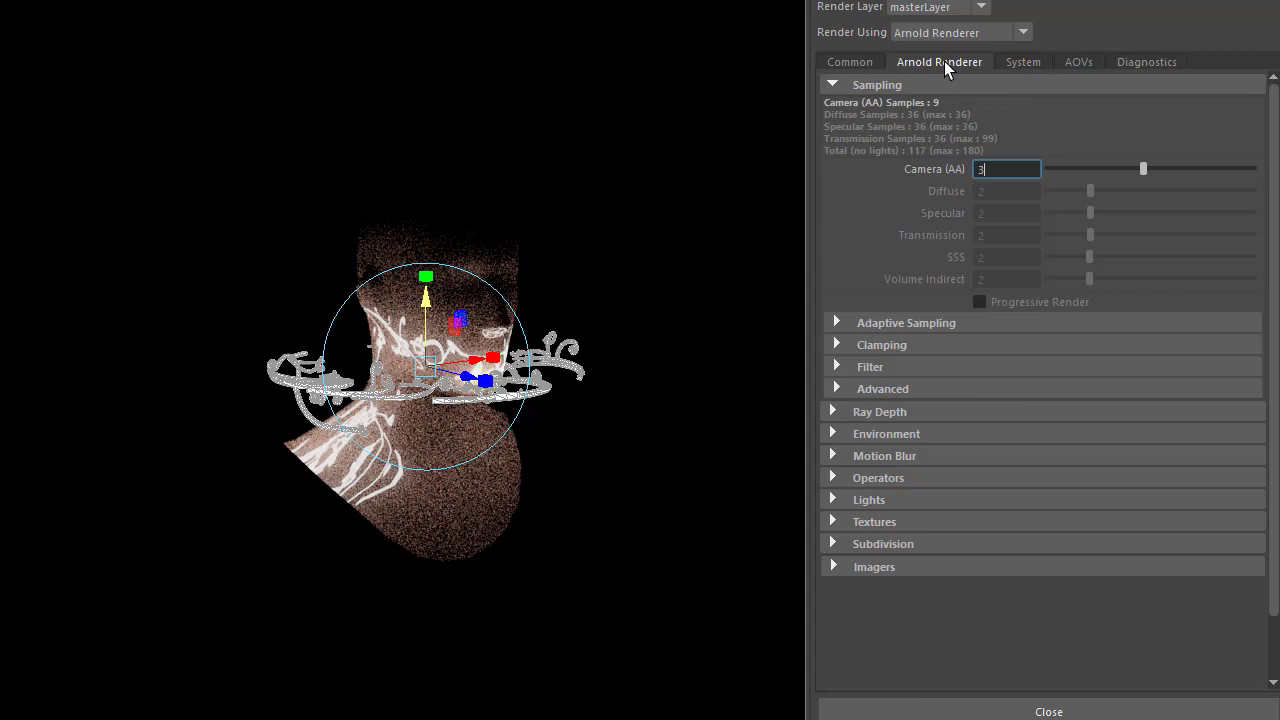
double_click(1024, 169)
key(Return)
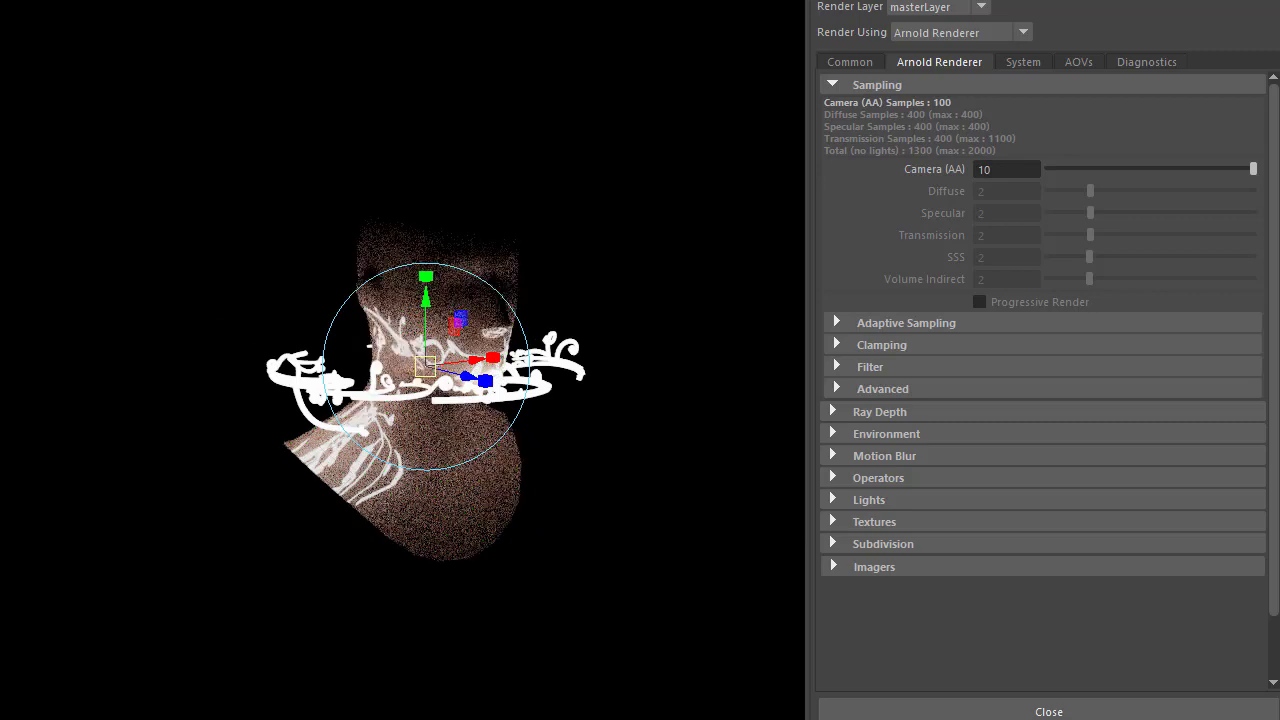
Set the Turbulence Type of the swirlLarge1 brush's behavior to Local Force
key(ctrl+a)
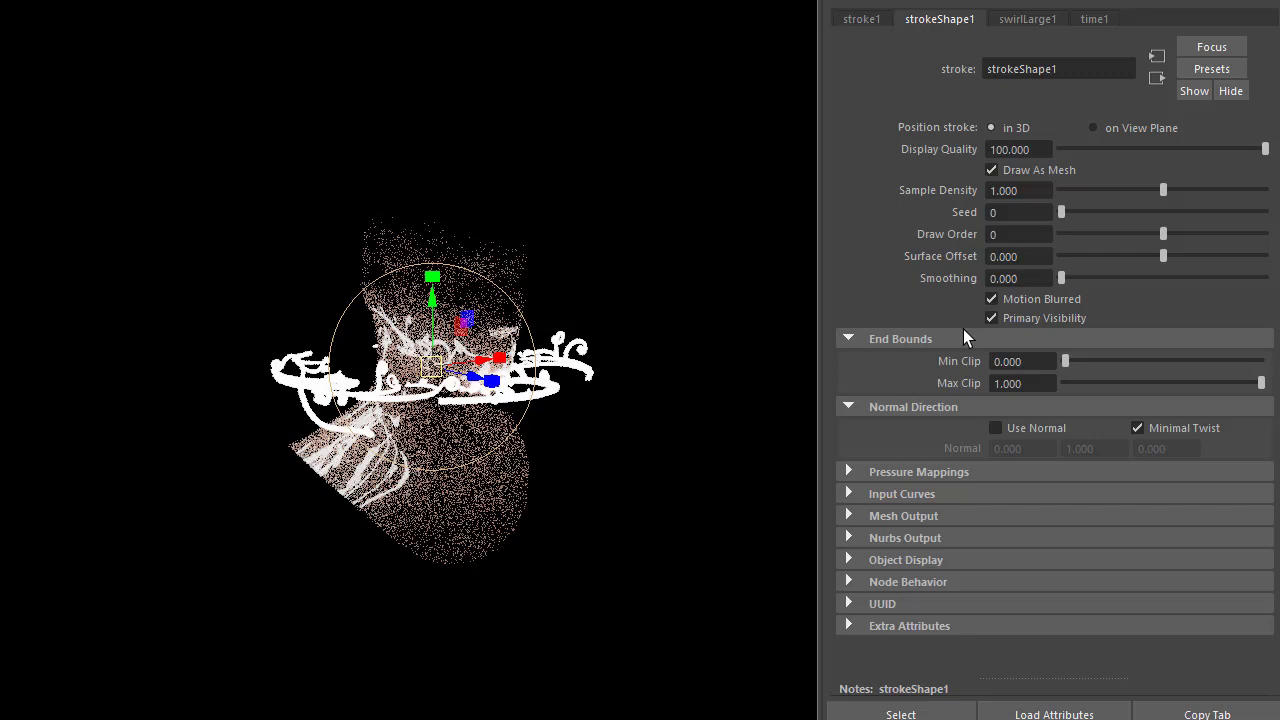
click(1045, 22)
scroll(918, 421, down, 10)
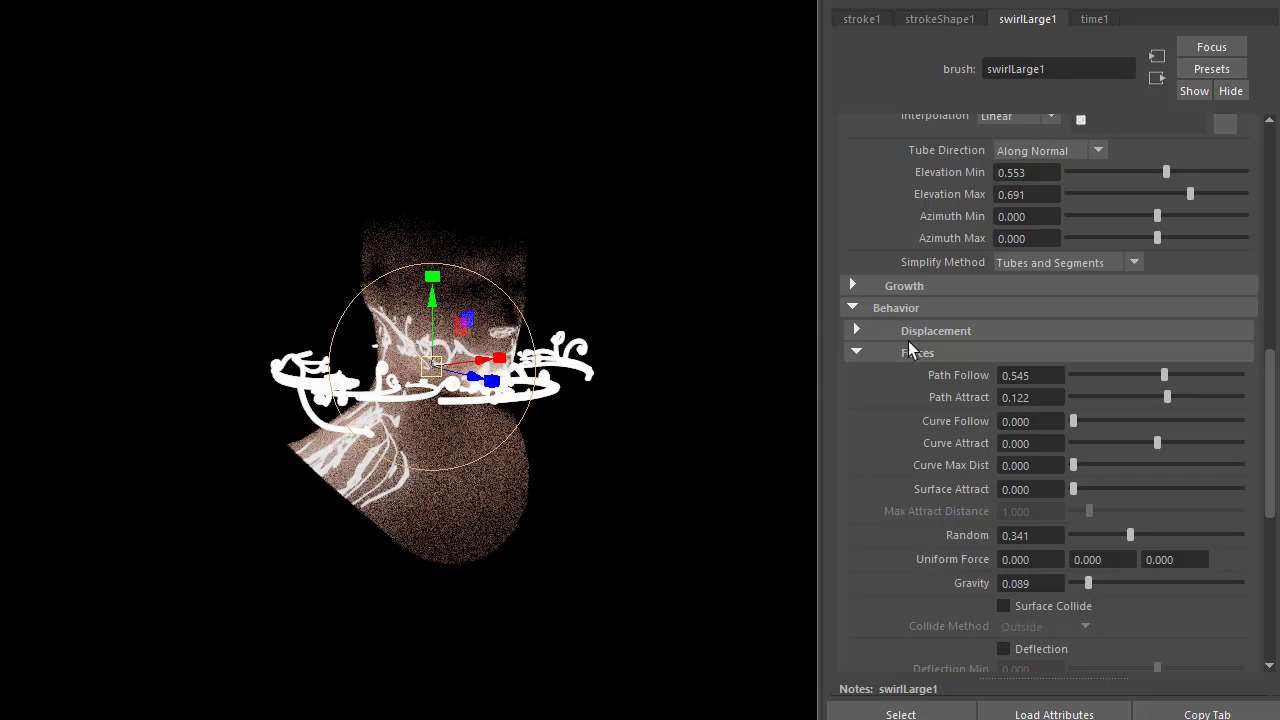
scroll(906, 466, down, 7)
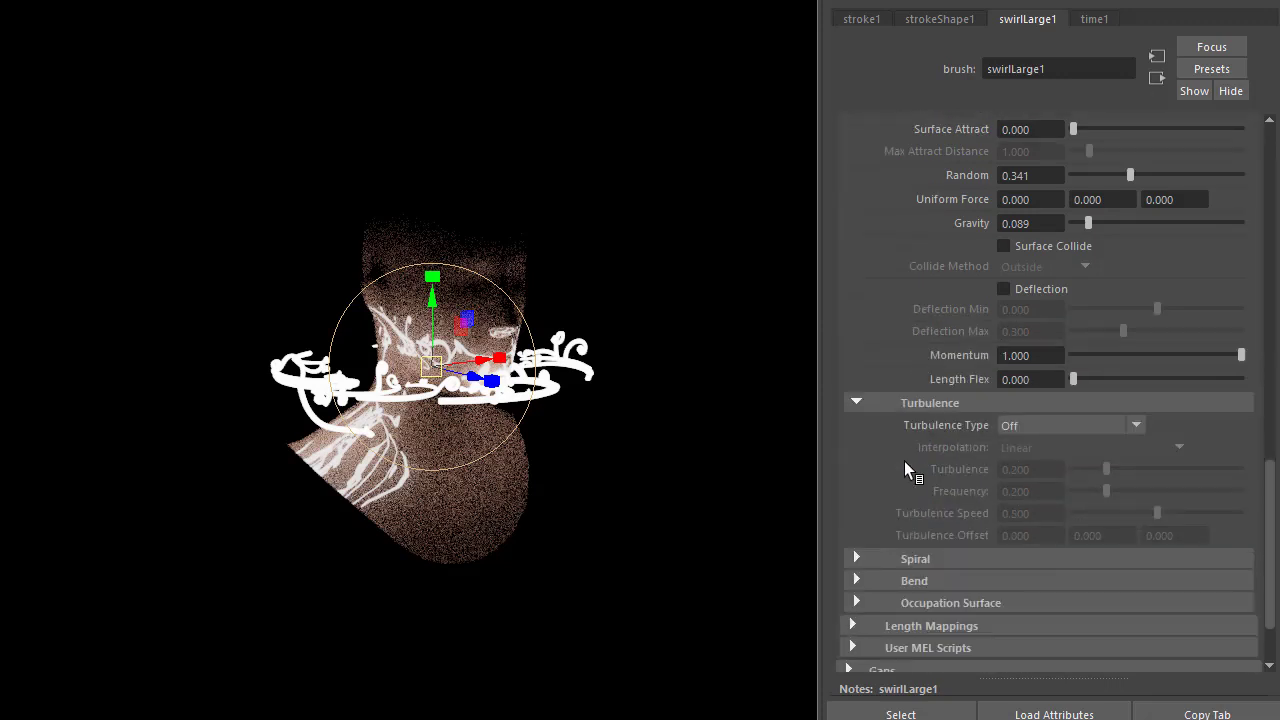
click(1047, 366)
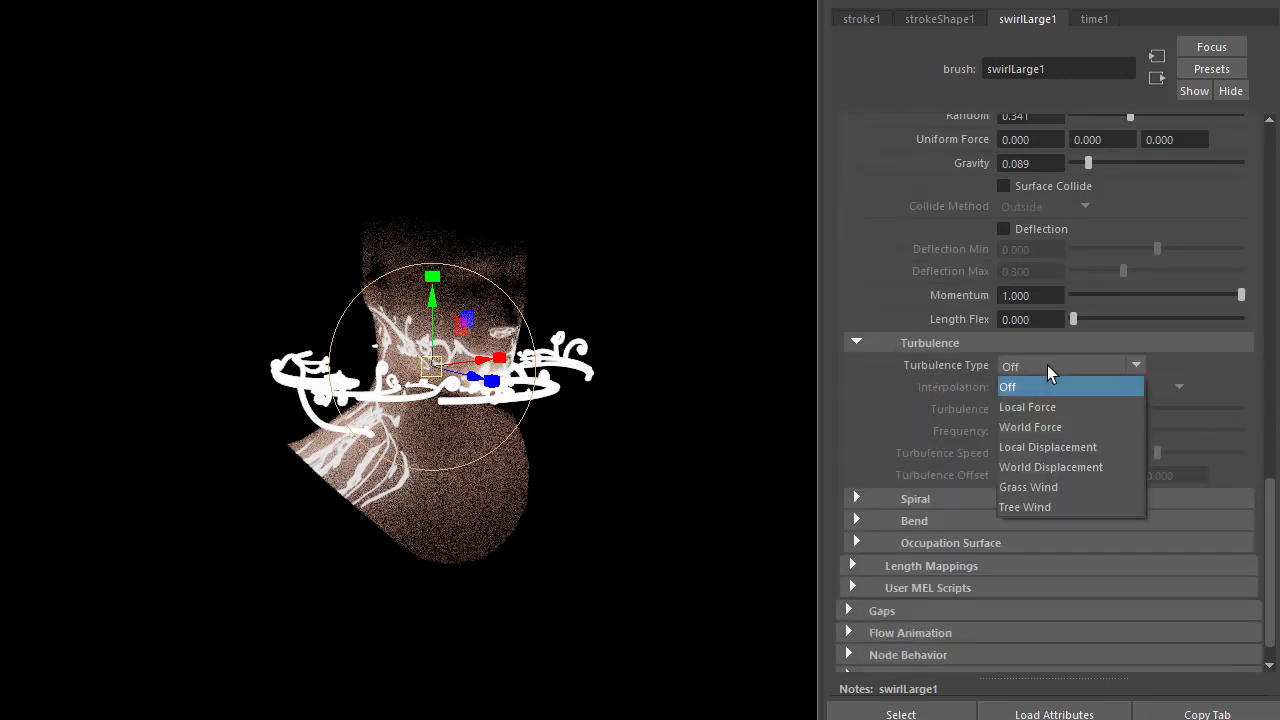
click(1044, 408)
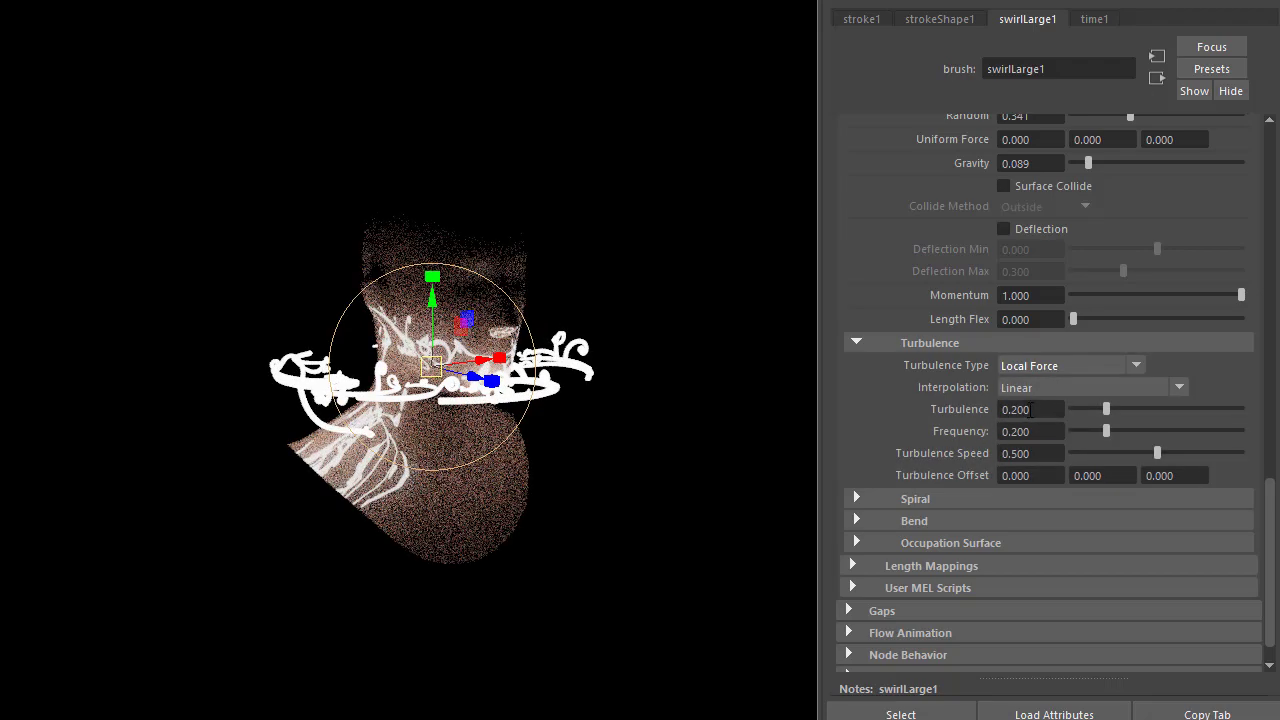
Set the brush's Turbulence to 6 and key it at the current frame
click(1042, 409)
double_click(1042, 409)
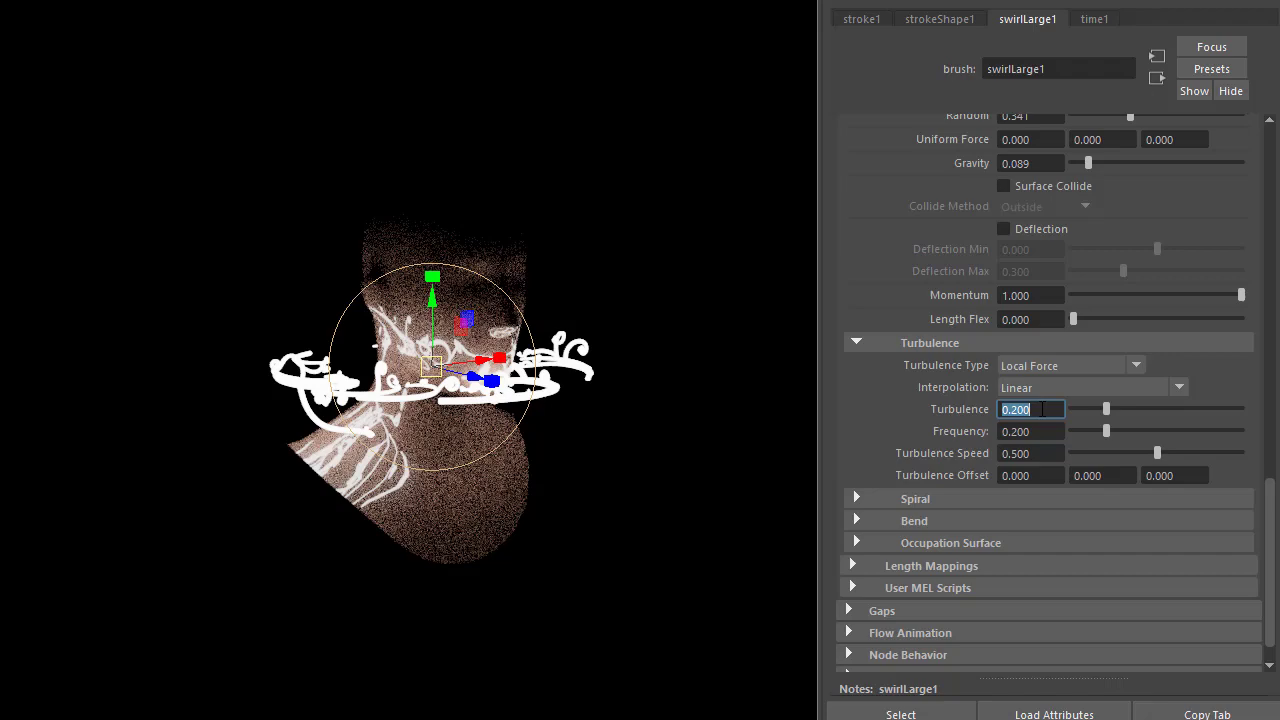
text(6)
key(Return)
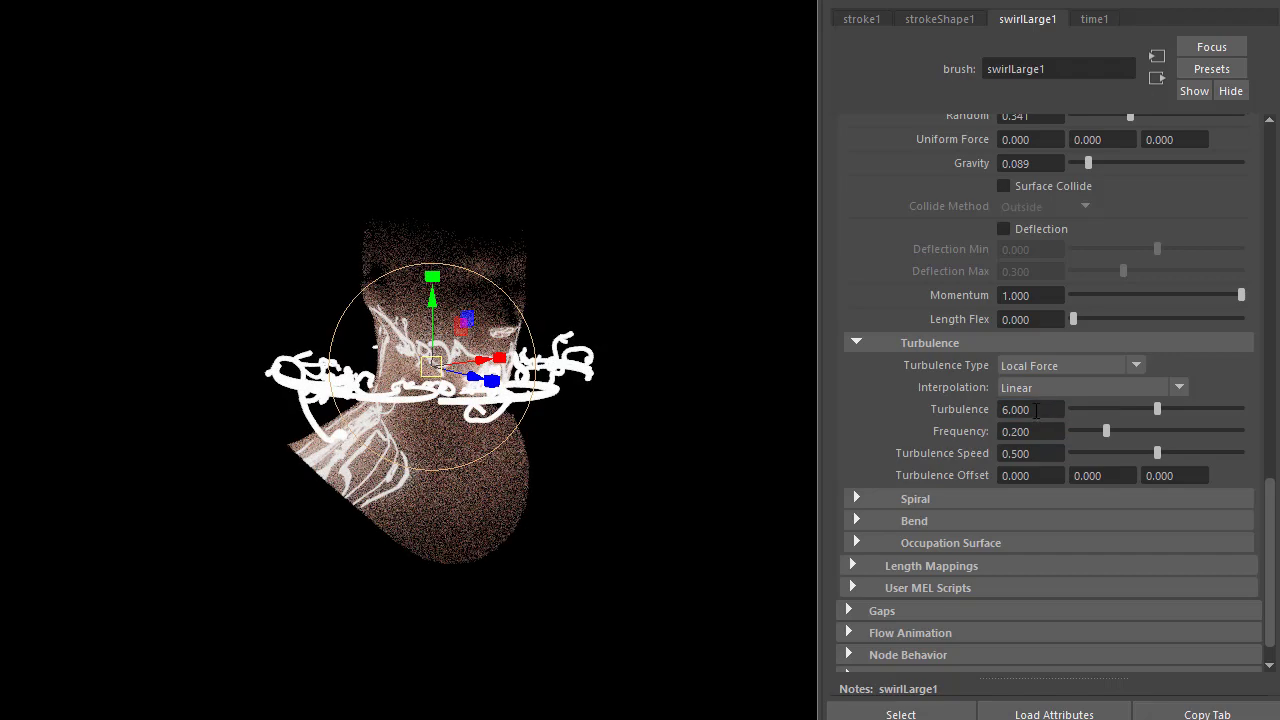
right_click(1036, 409)
click(1057, 443)
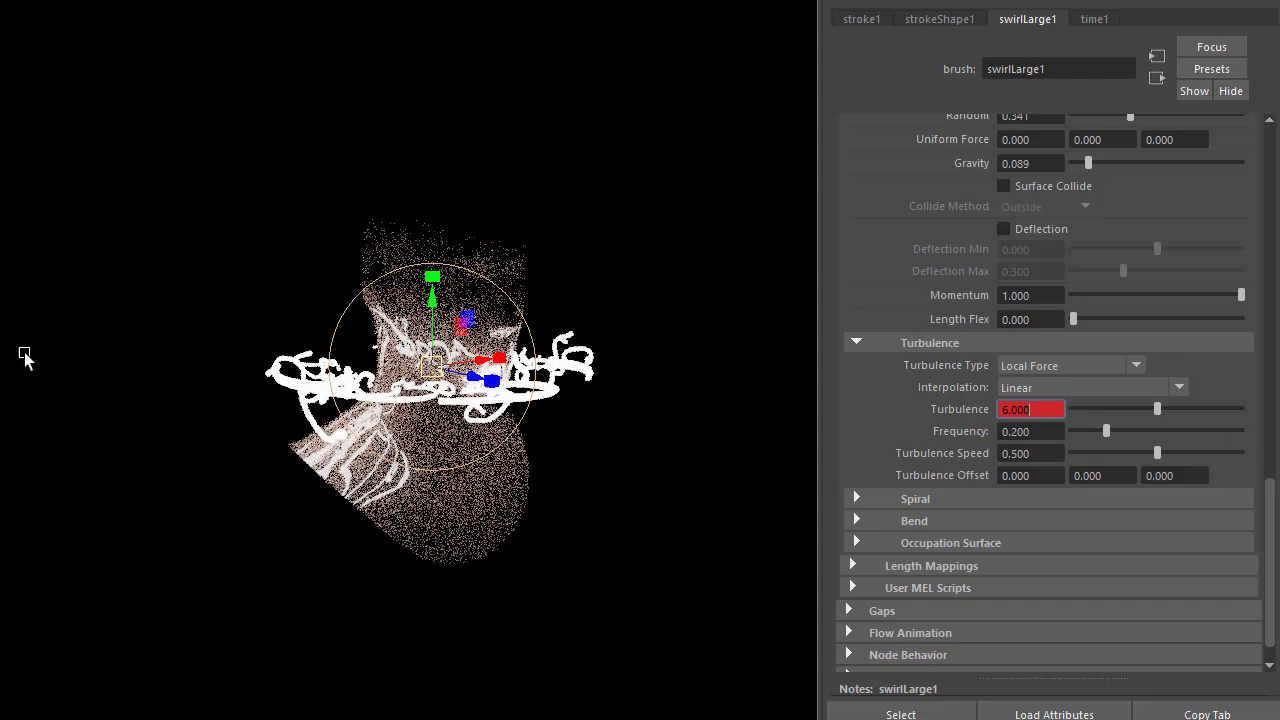
Float the Time Slider over the view and play the animation to preview the swirl's turbulence
mouse_move(400, 715)
mouse_down()
mouse_move(383, 82)
mouse_move(371, 60)
mouse_up()
drag(185, 98, 208, 90)
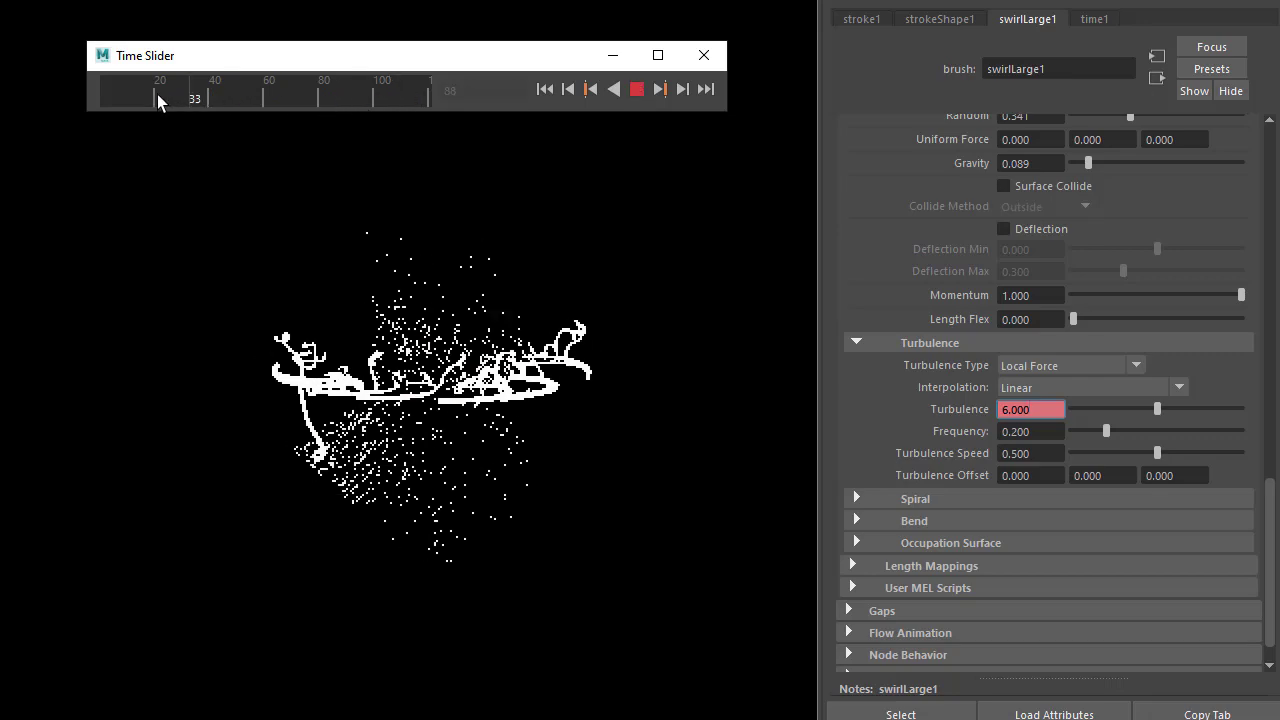
key(alt+v)
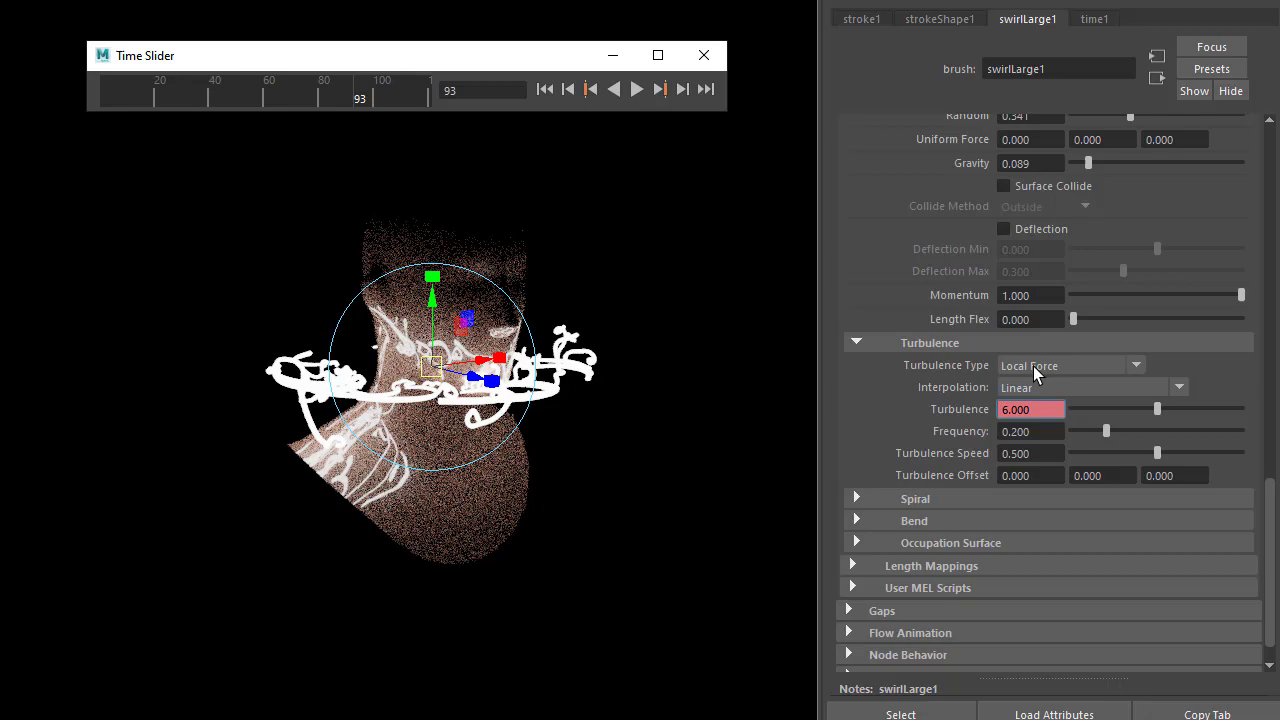
Change the brush's Turbulence Type to World Displacement and scrub the animation to frame 25
click(1033, 366)
click(1055, 465)
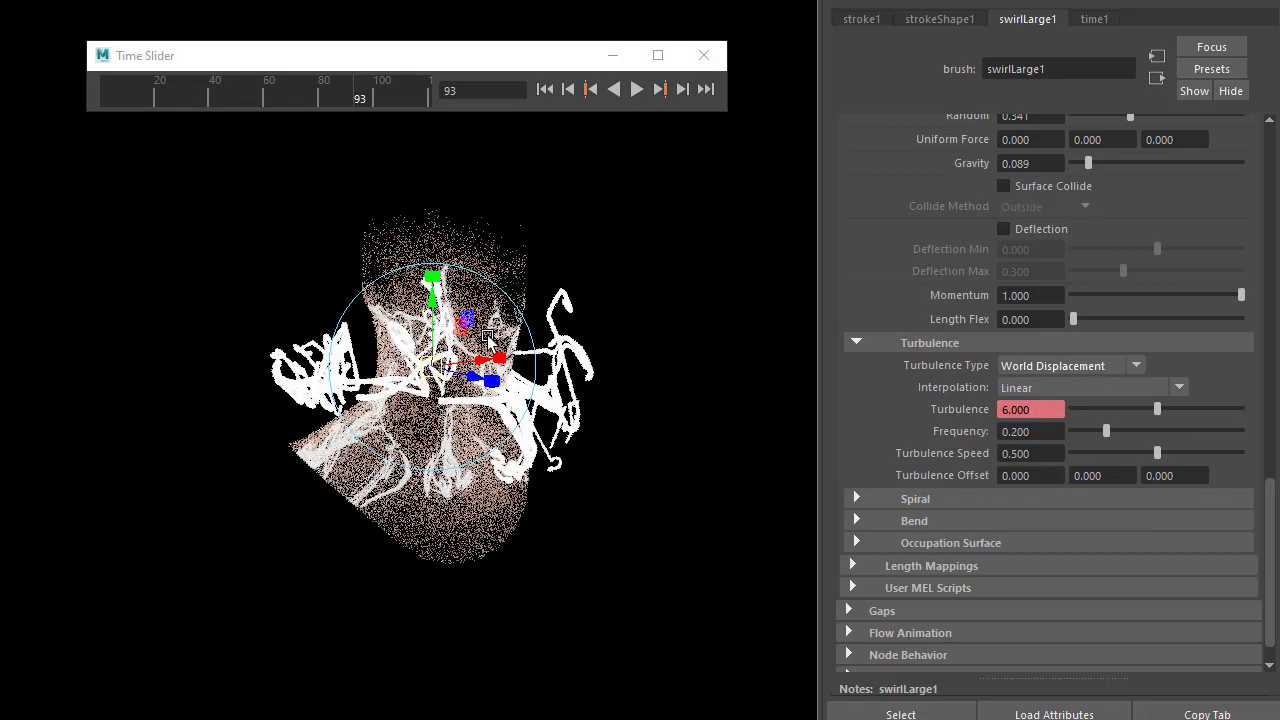
drag(276, 101, 168, 104)
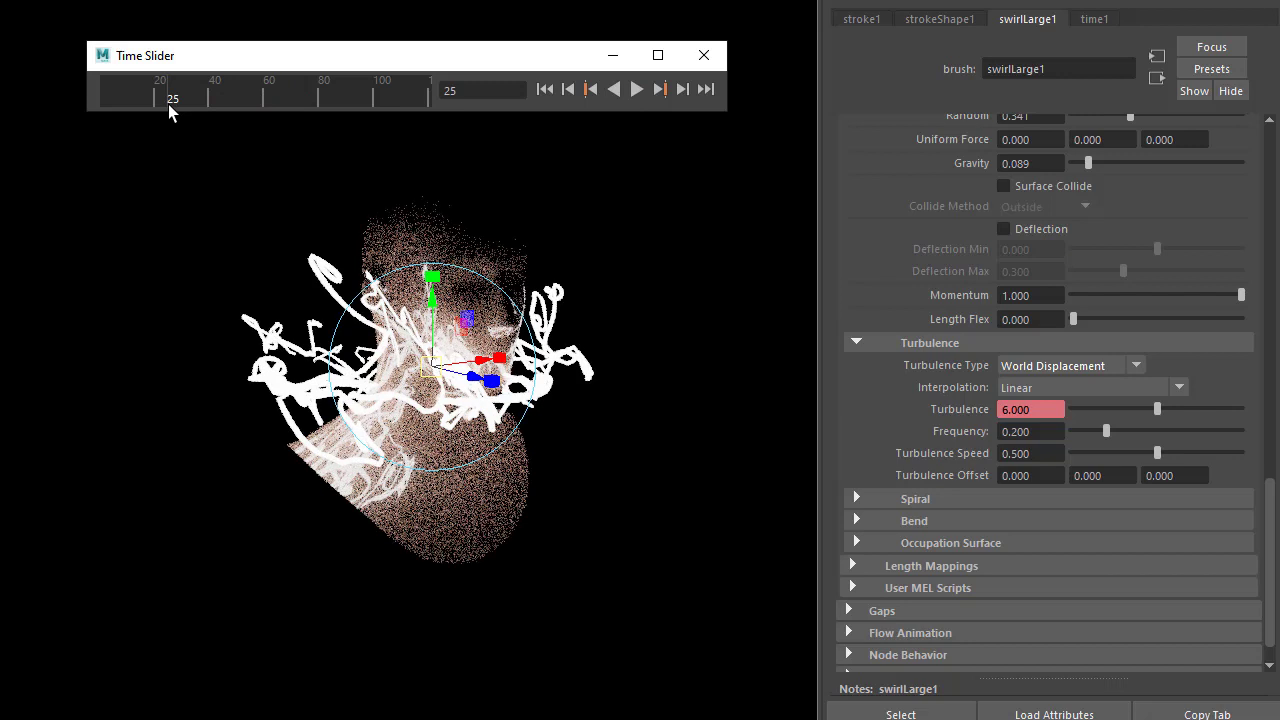
Enable Motion Blur in the Arnold render settings and render the scene in the Arnold RenderView
click(435, 350)
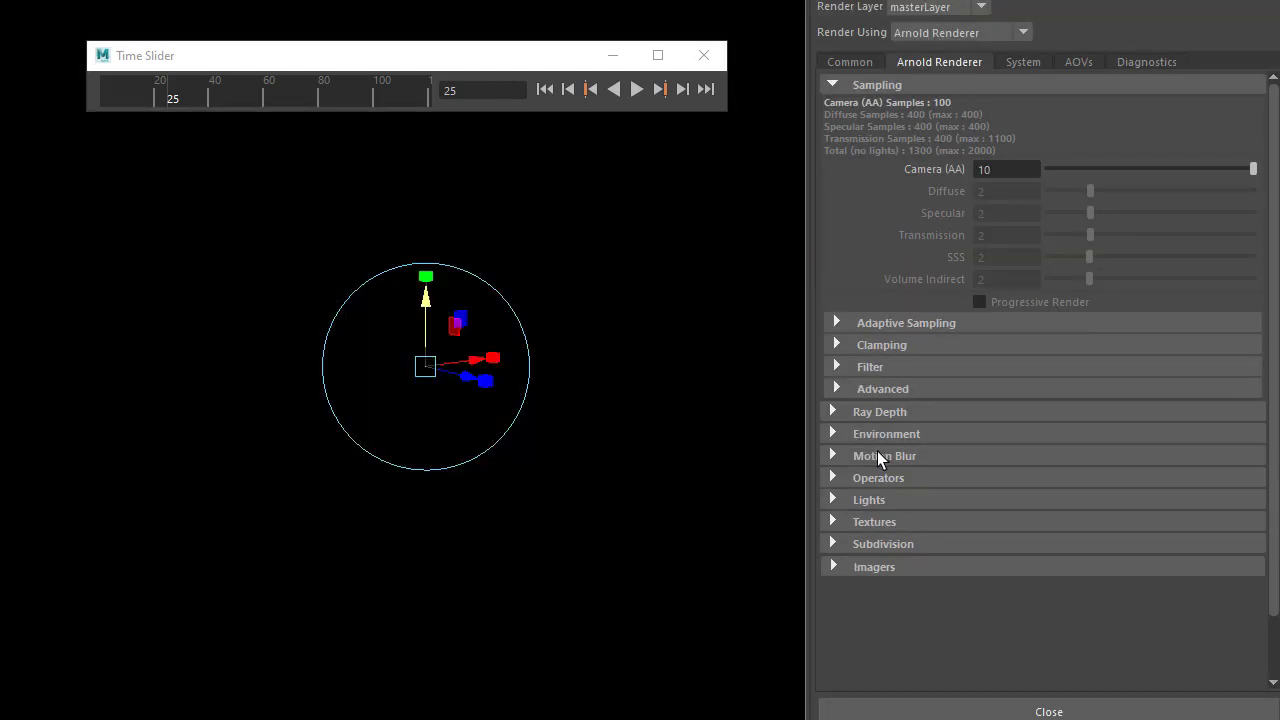
click(877, 452)
click(979, 475)
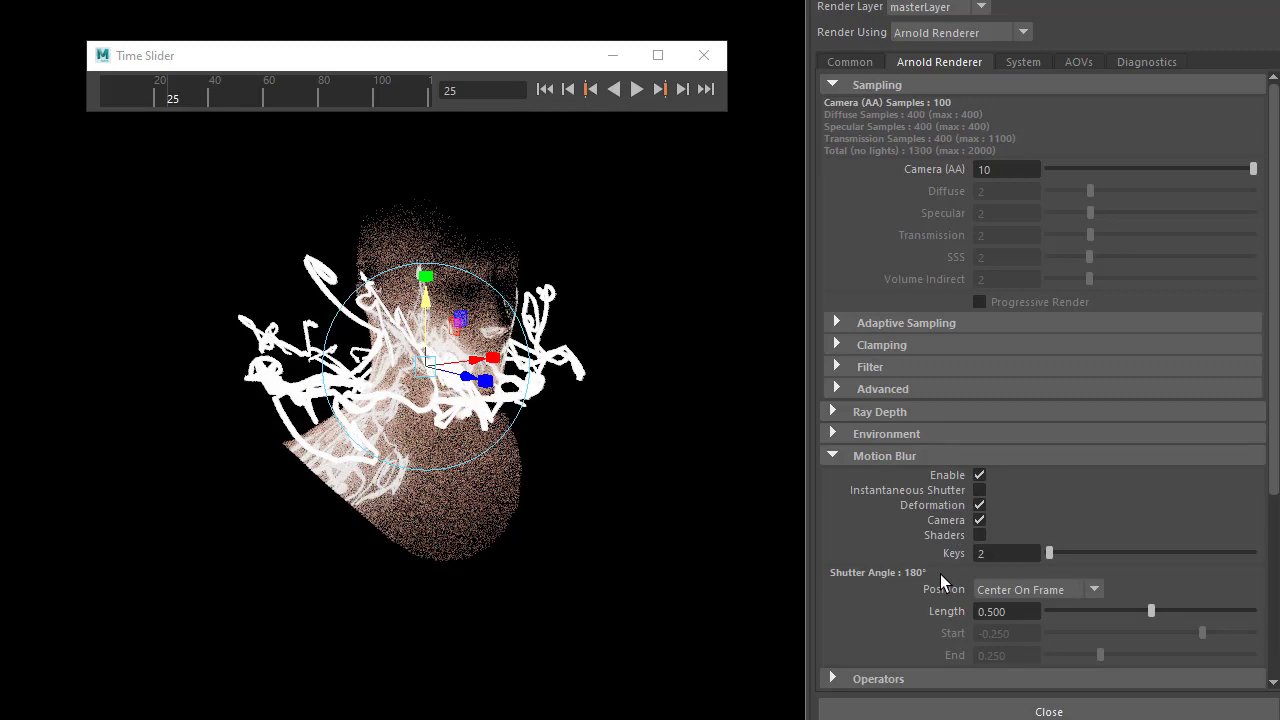
key(space)
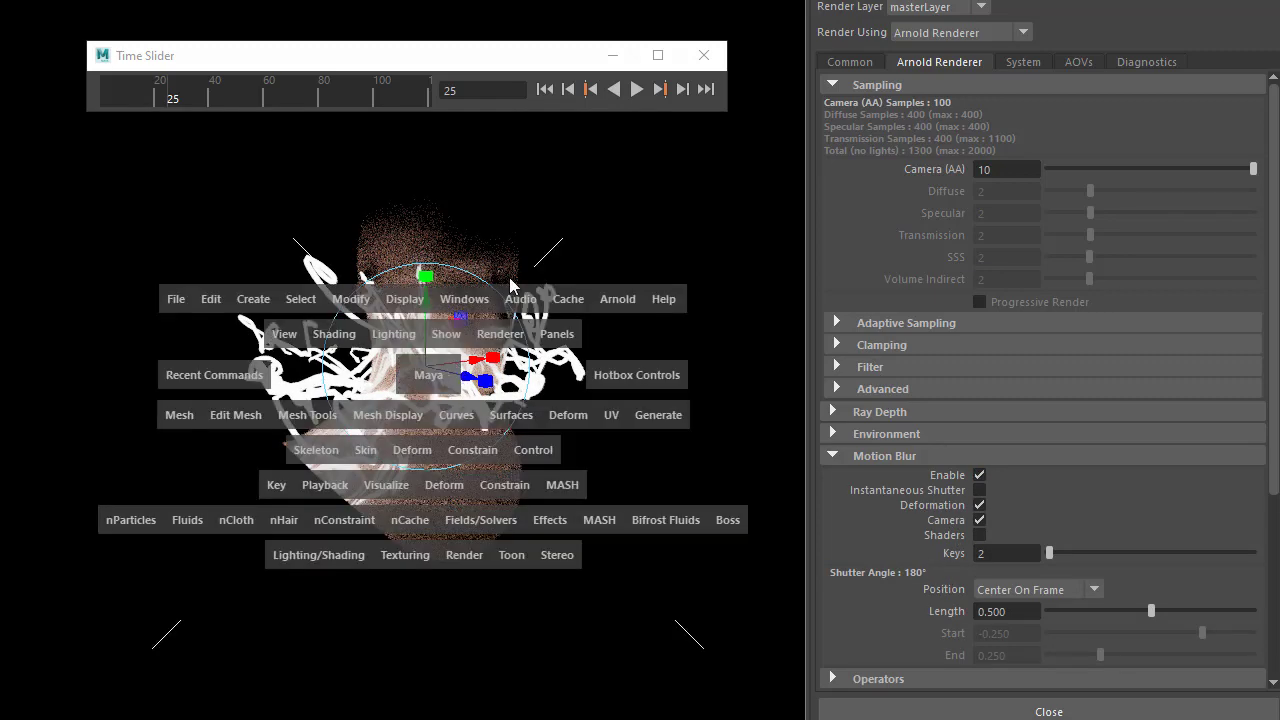
drag(603, 305, 672, 370)
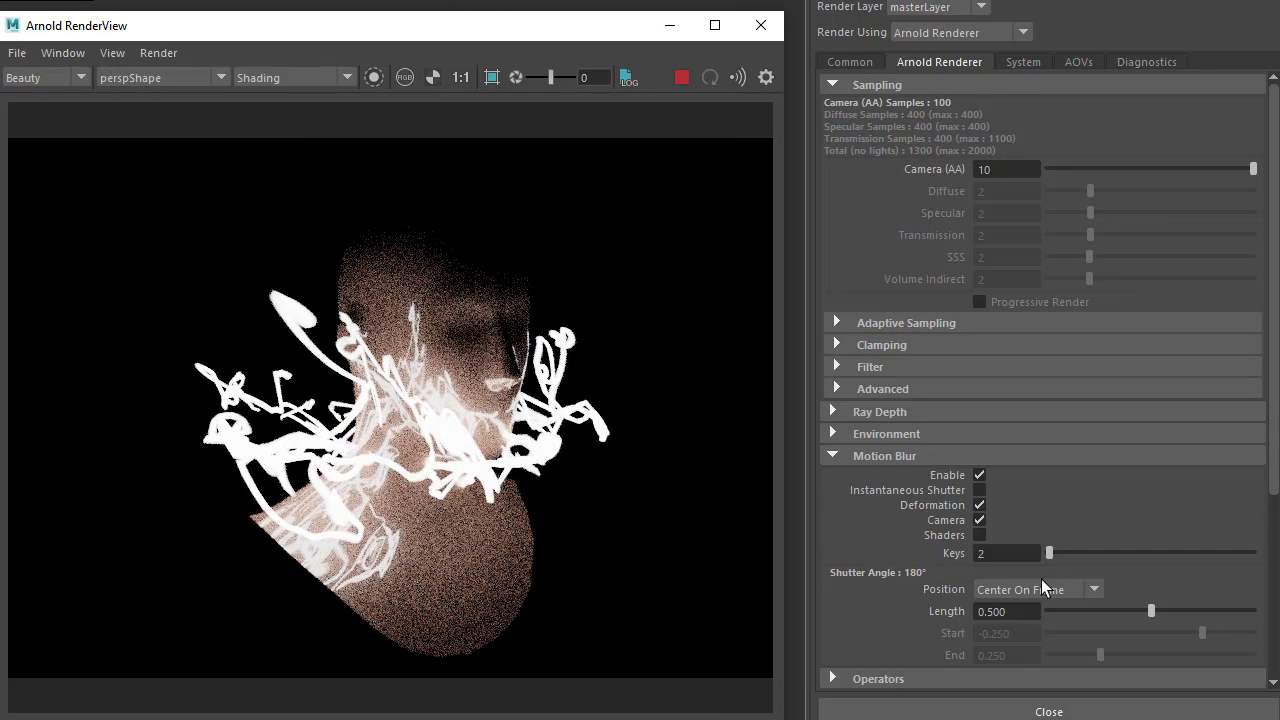
Set the Motion Blur shutter Length to 20 and widen the Arnold RenderView window slightly
double_click(1003, 611)
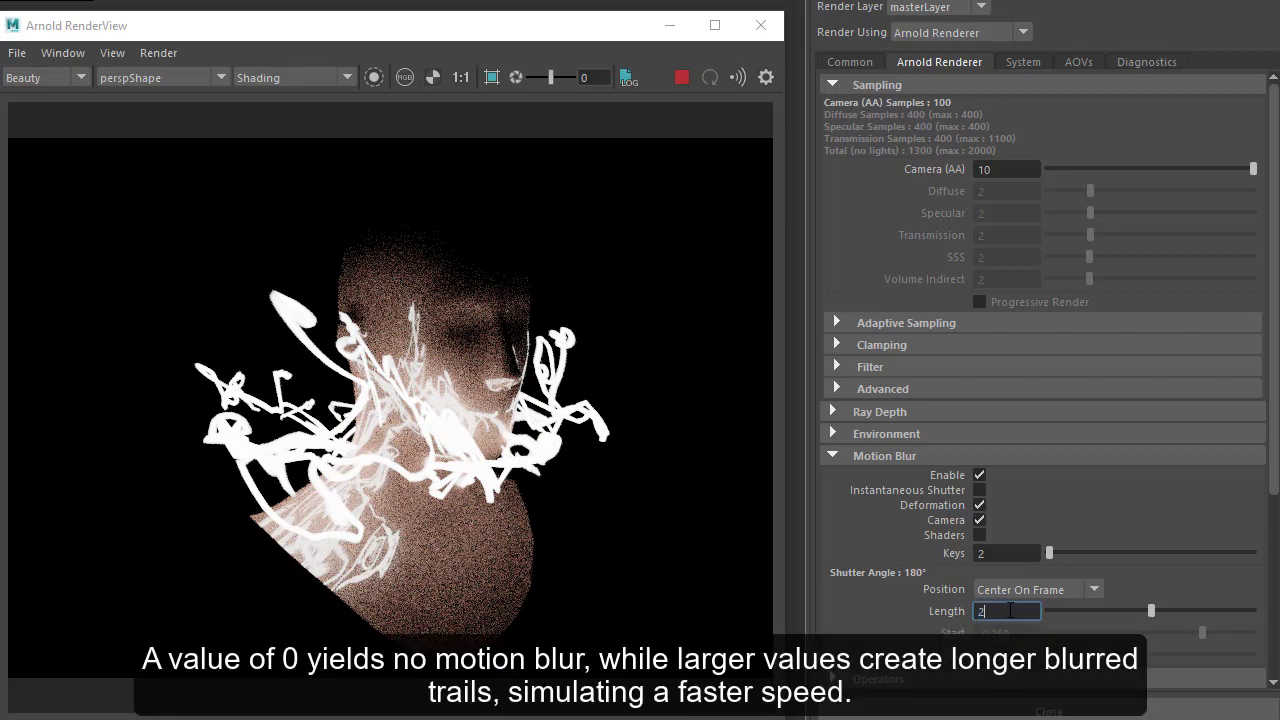
text(20)
key(Return)
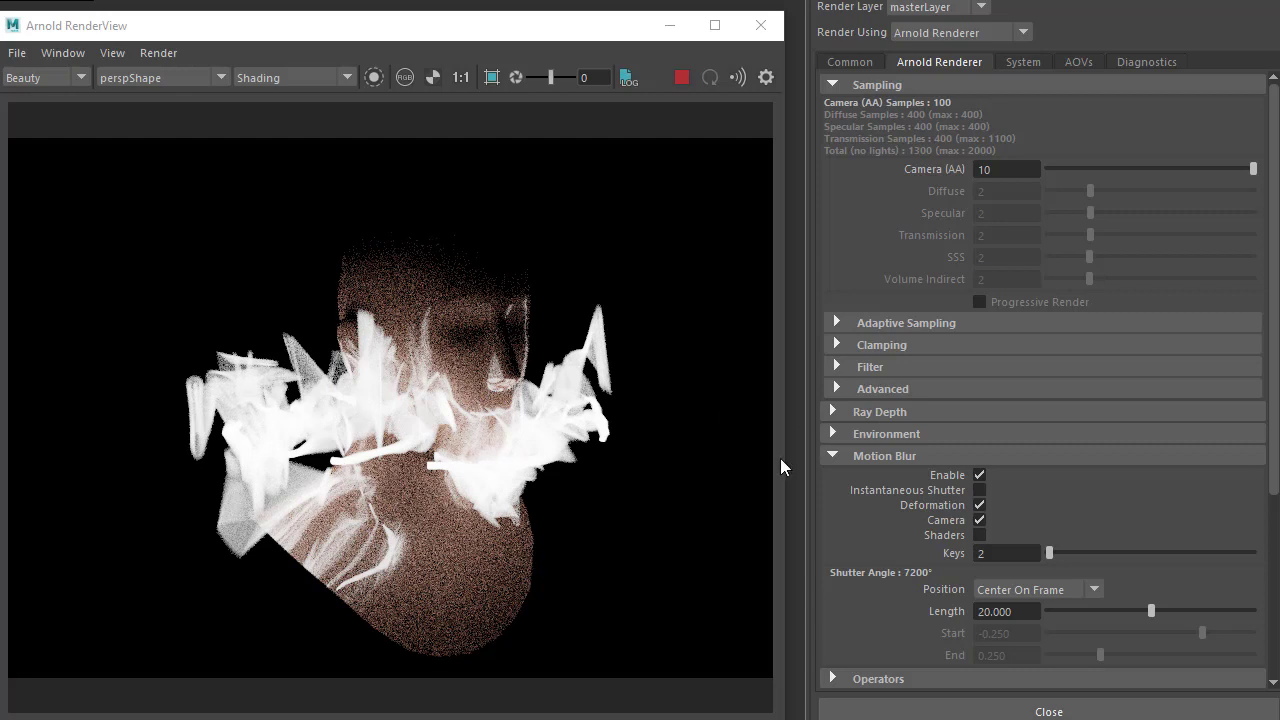
drag(784, 458, 802, 461)
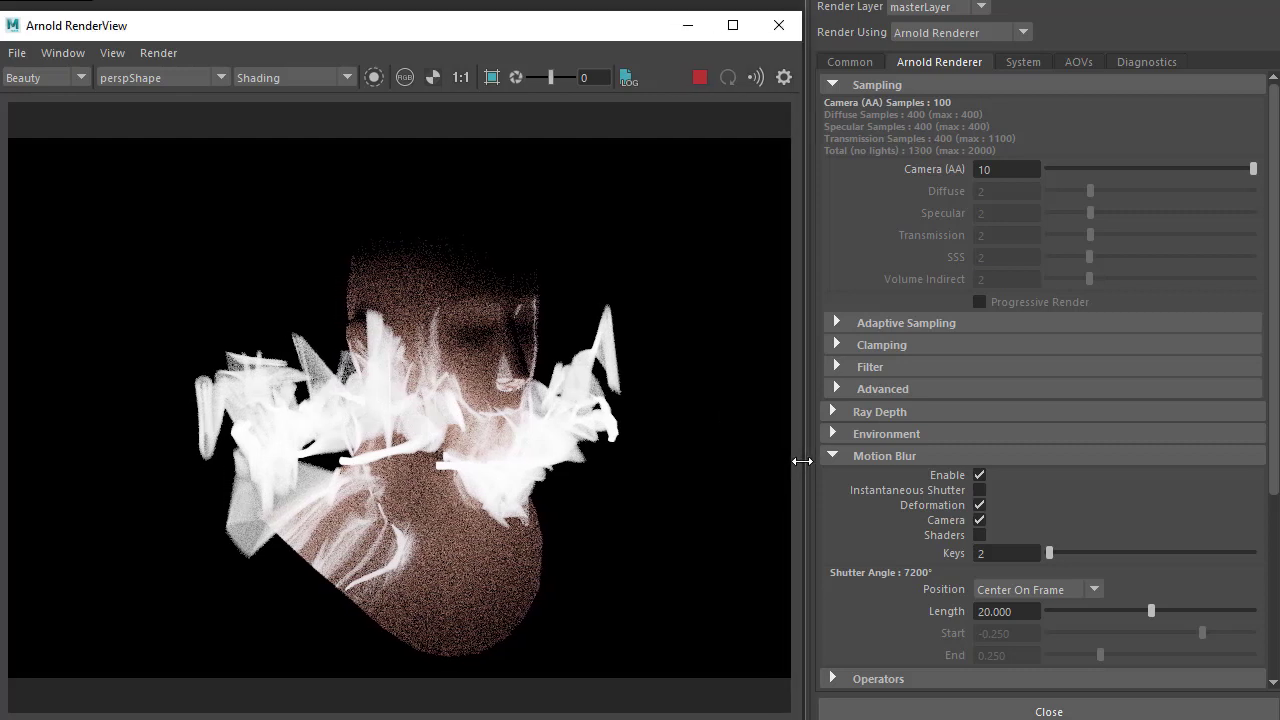
Connect an Arnold RampRGB texture to the Emission Color of the swirl mesh's Standard Surface material
click(866, 519)
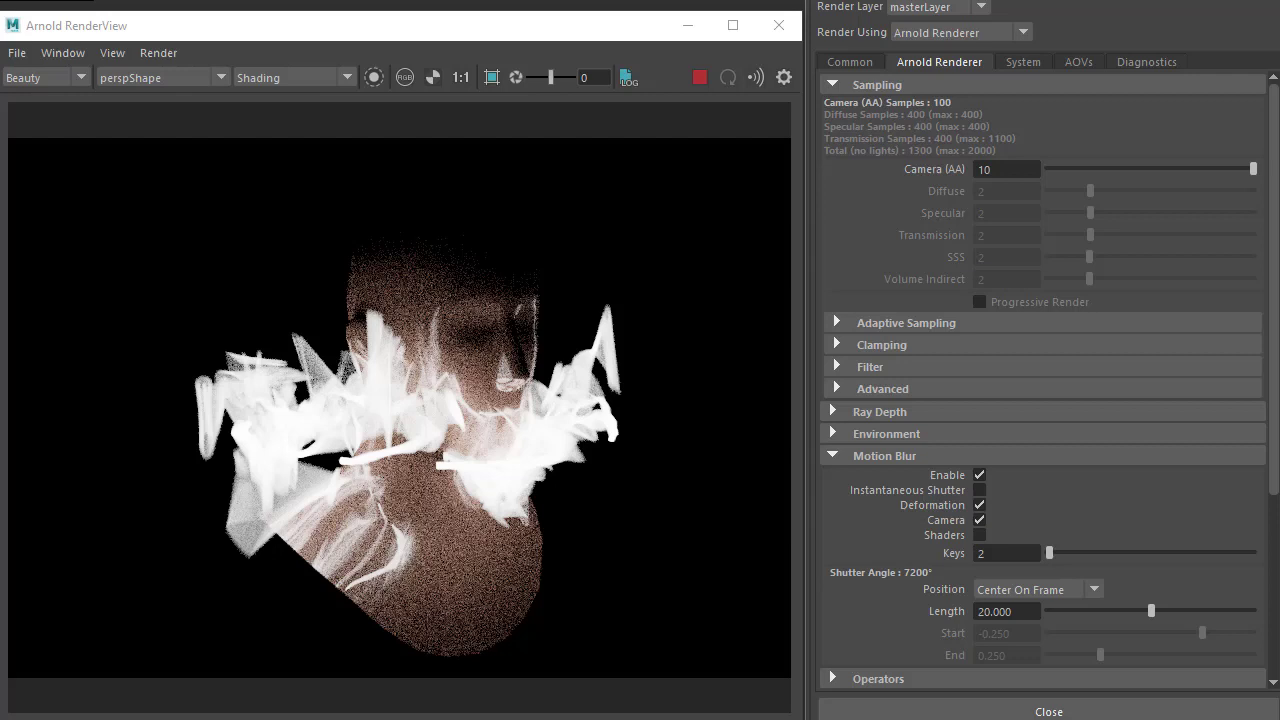
key(ctrl+a)
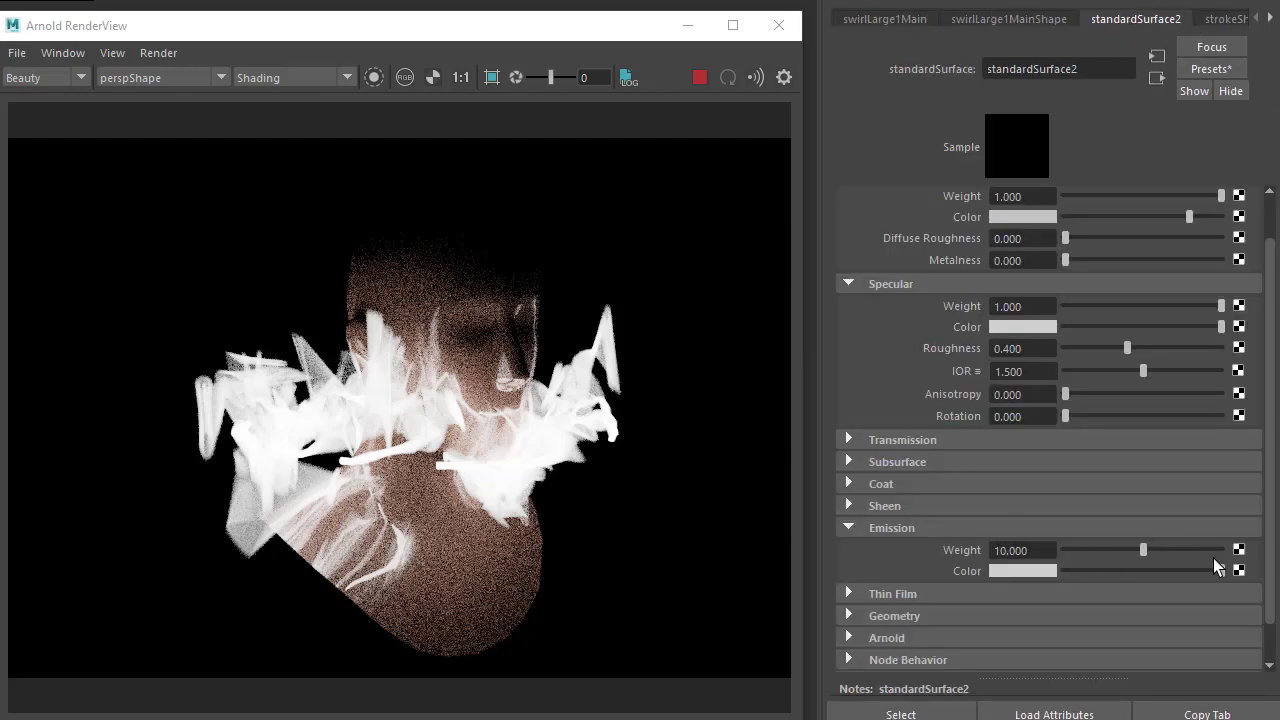
click(1239, 570)
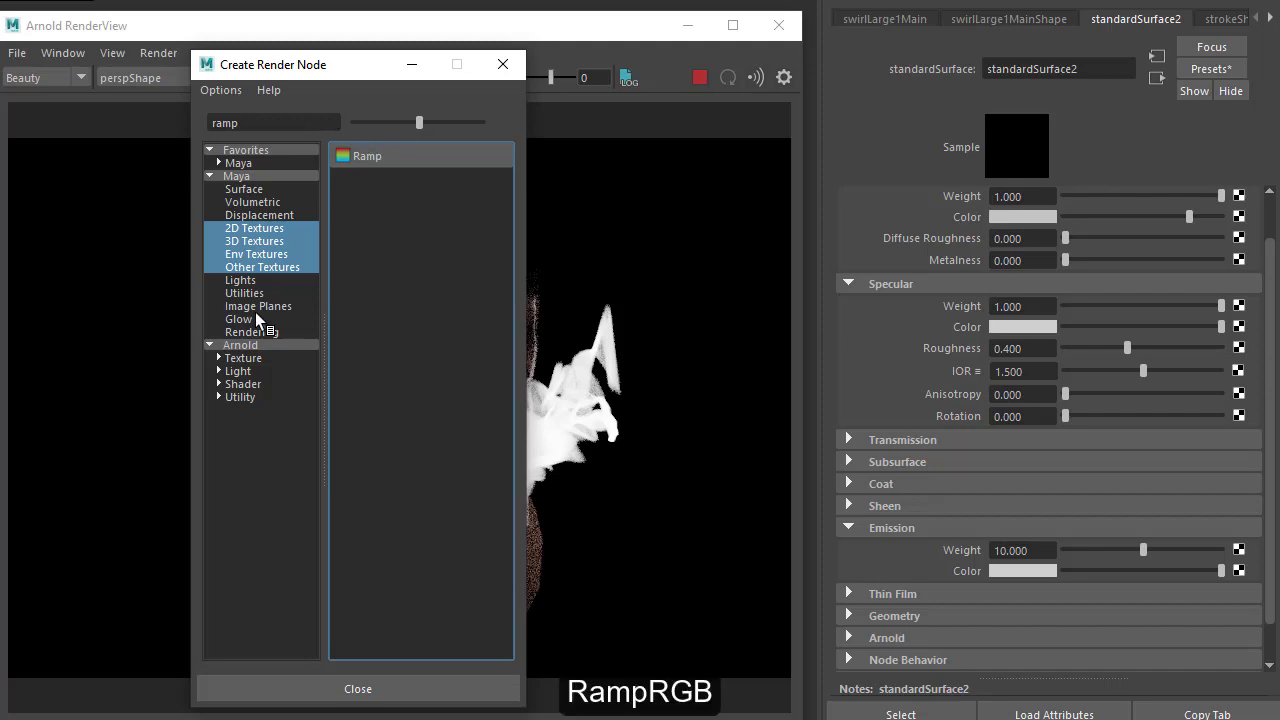
click(254, 345)
click(340, 199)
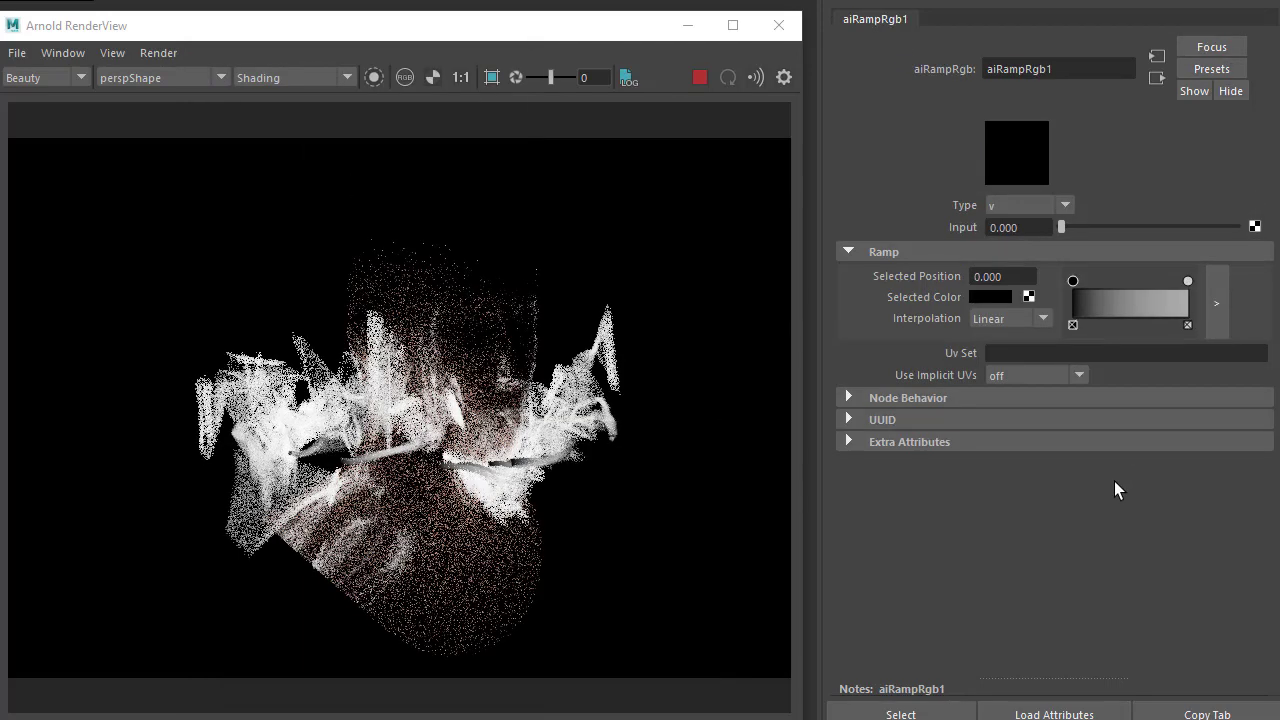
Change the ramp's start color at position 0 from black to white
click(992, 298)
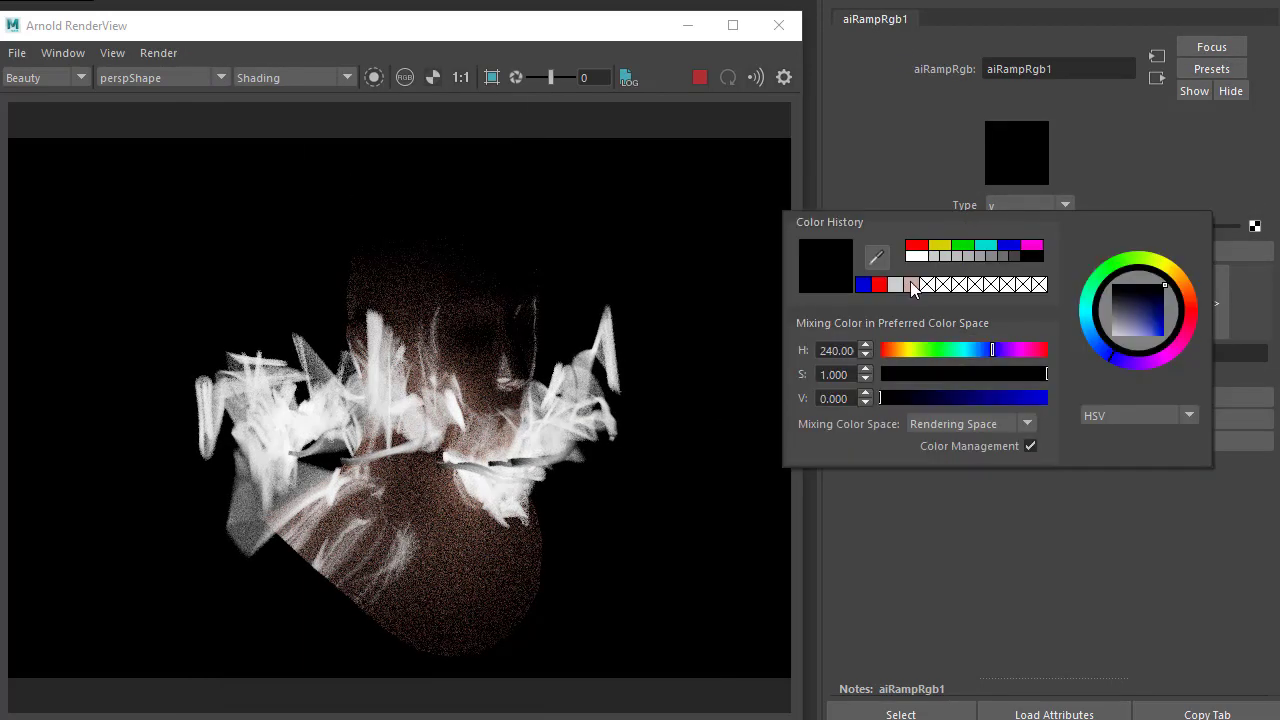
click(915, 262)
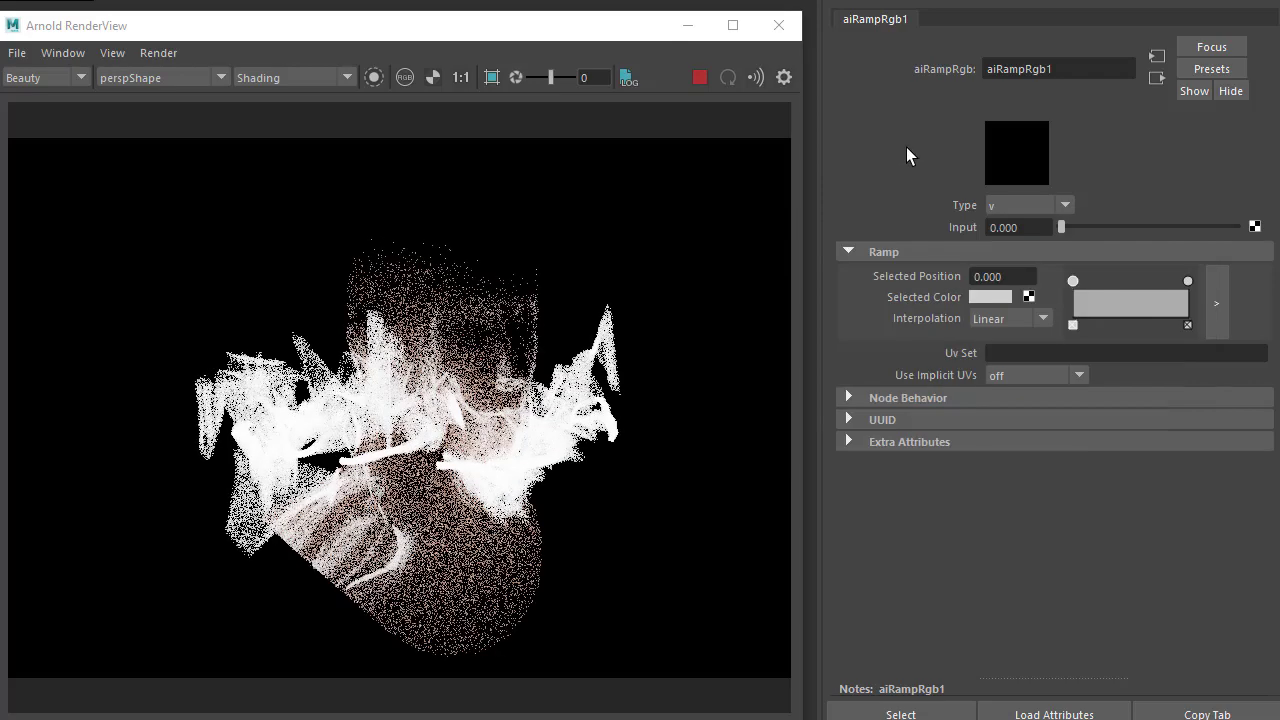
Add a red color stop near the middle of the ramp, at position 0.470
click(1127, 308)
click(990, 297)
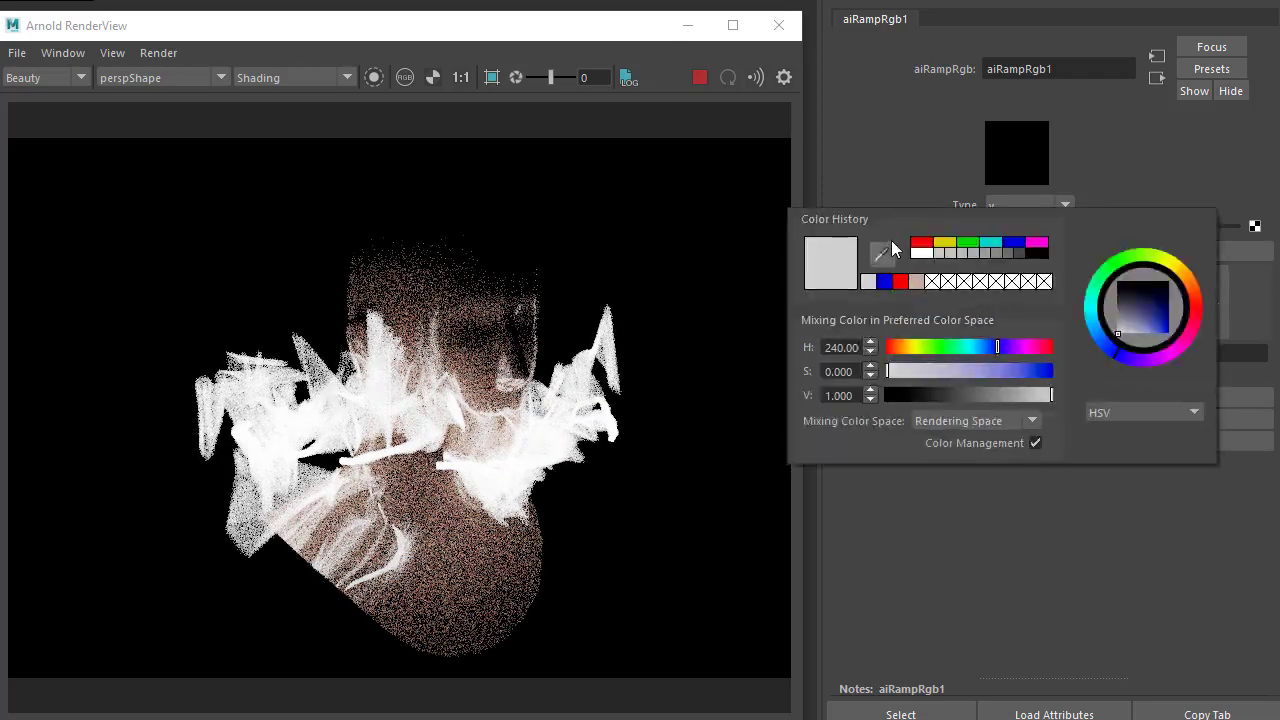
click(918, 246)
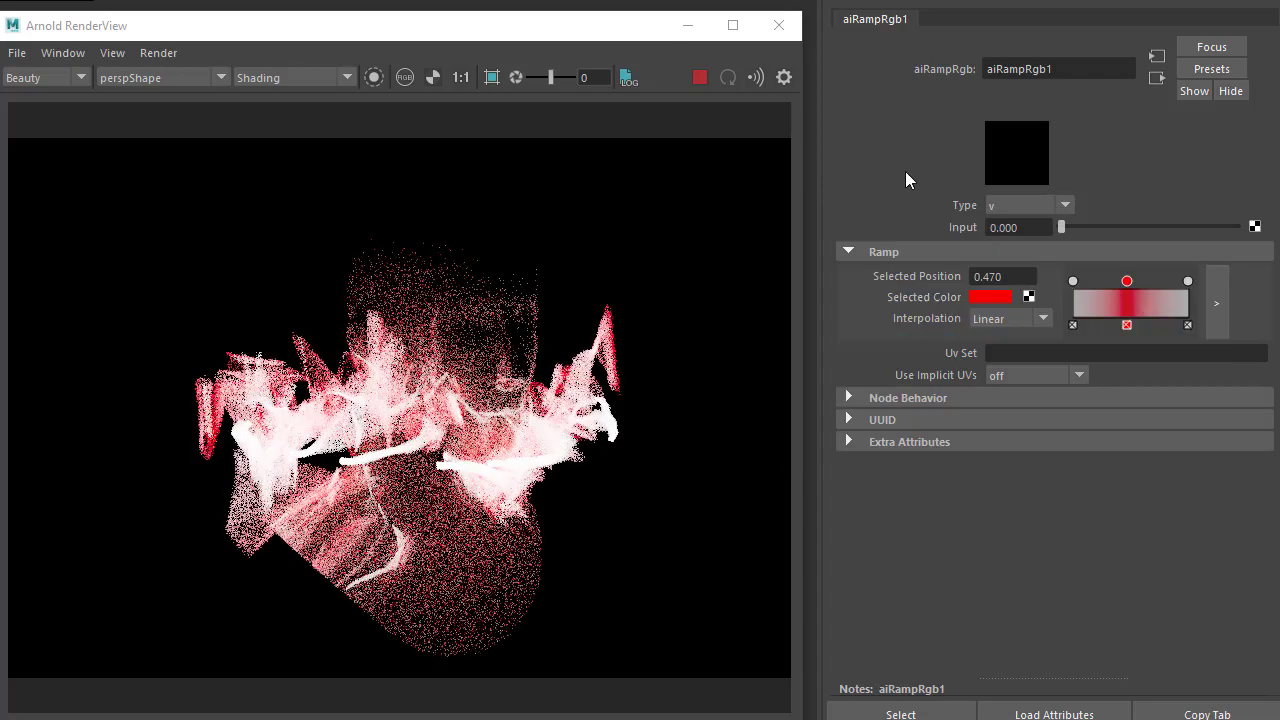
Change the ramp's end color at position 1.000 to blue
click(1188, 281)
click(1000, 297)
click(1013, 252)
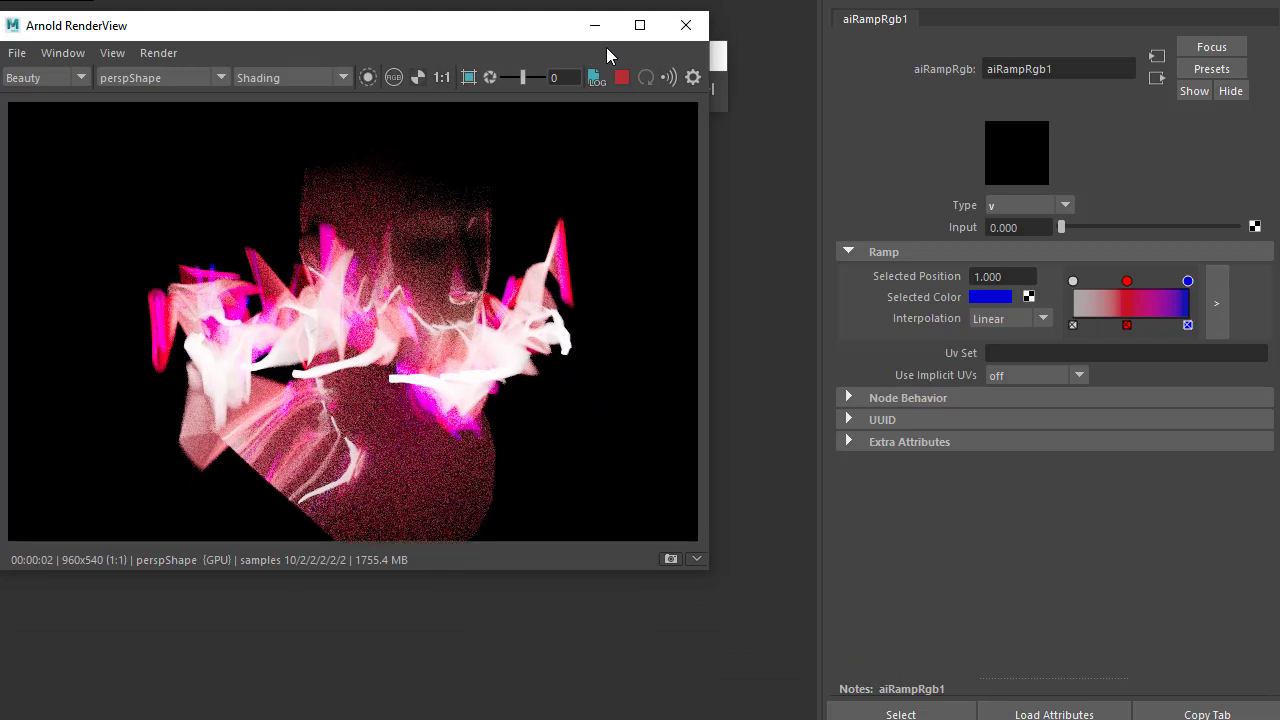
Try the Local Force, World Force and Local Displacement turbulence types on the stroke's swirlLarge1 brush
click(476, 364)
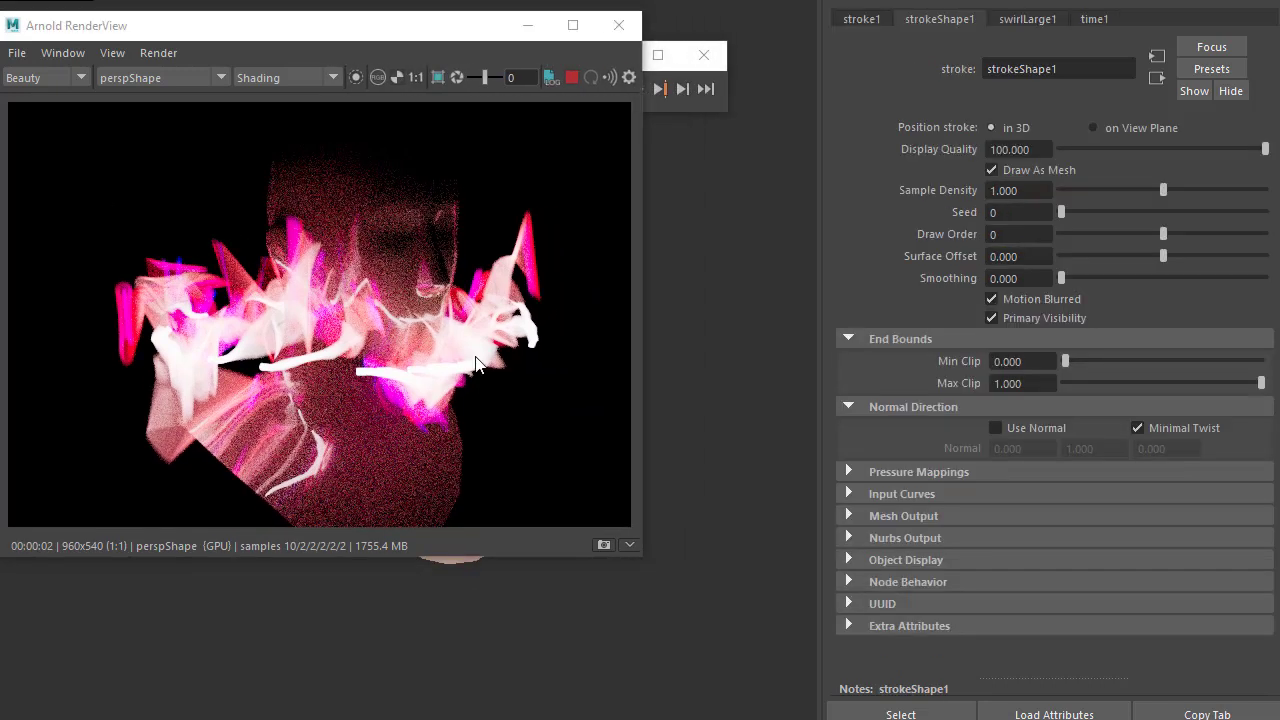
click(1028, 19)
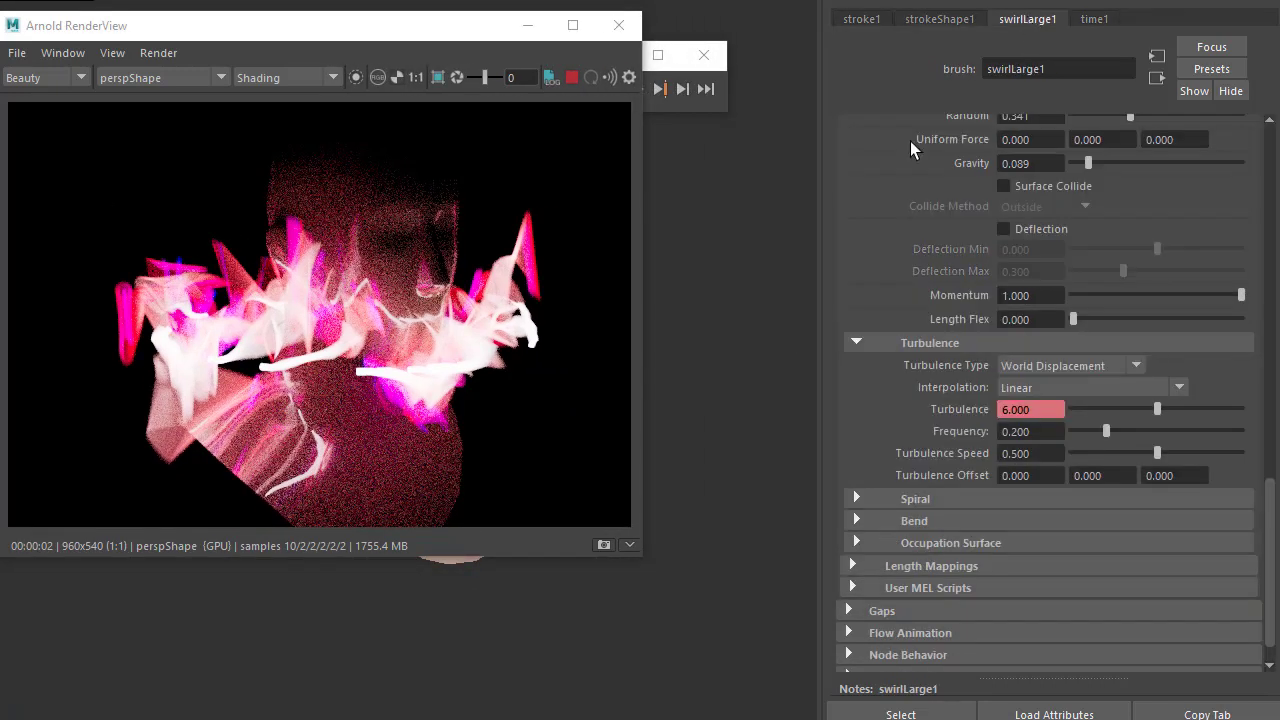
click(1031, 363)
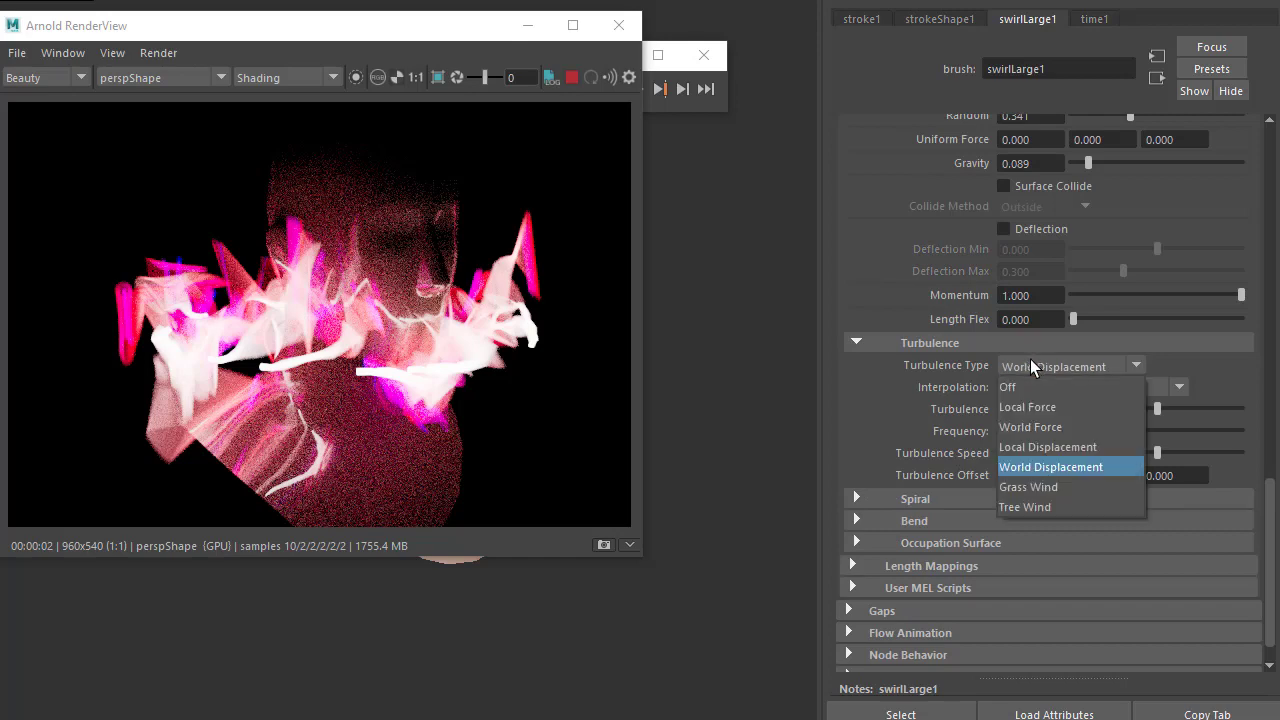
click(1031, 407)
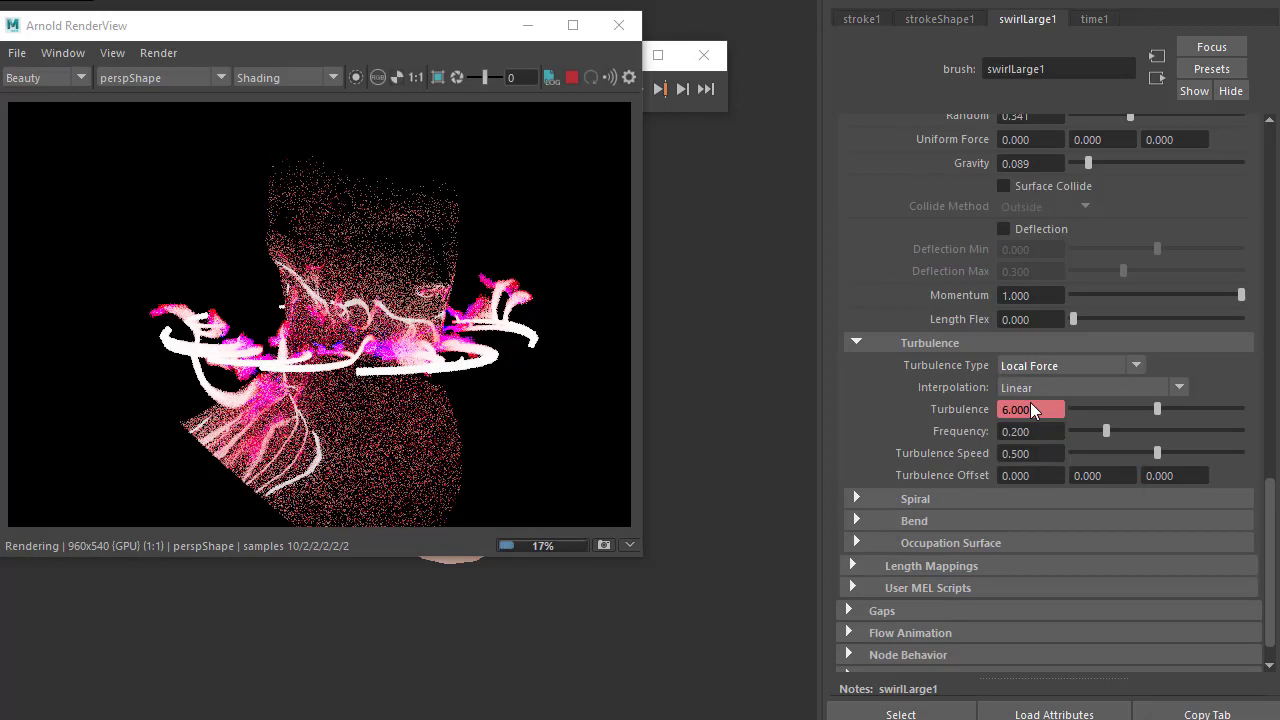
scroll(1030, 405, down, 2)
click(1038, 326)
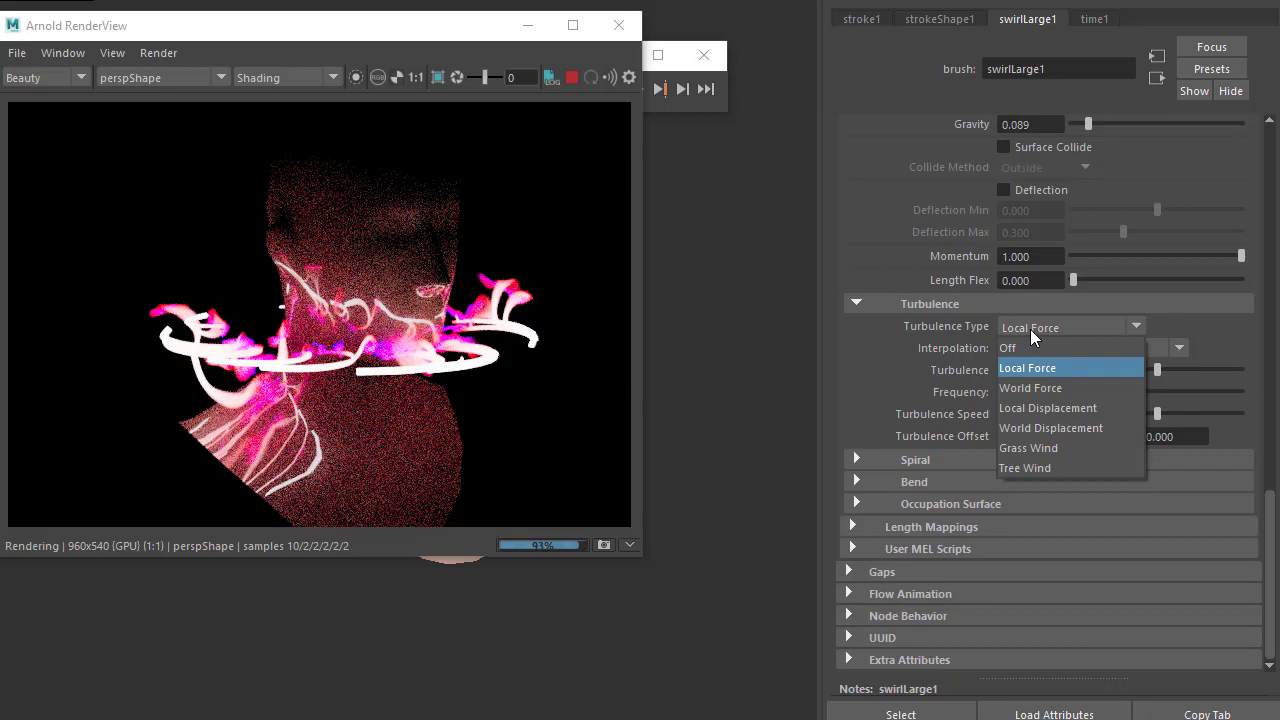
click(1027, 388)
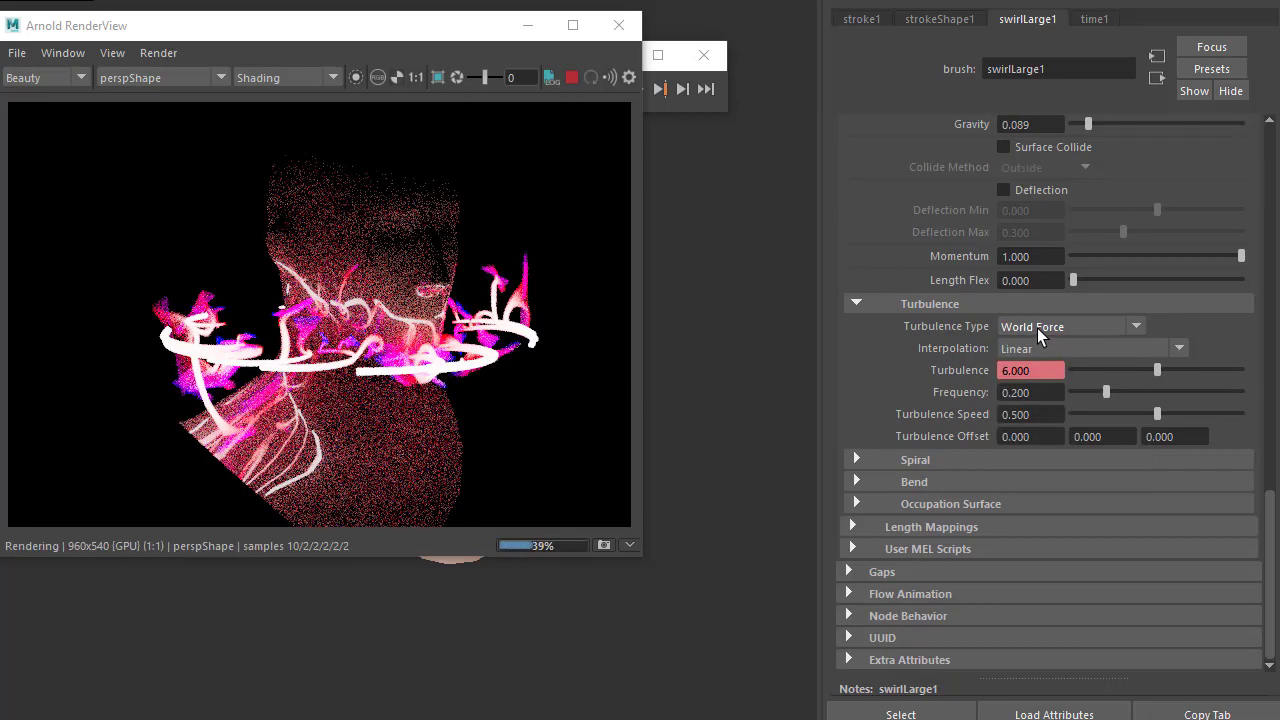
click(1037, 328)
click(1035, 409)
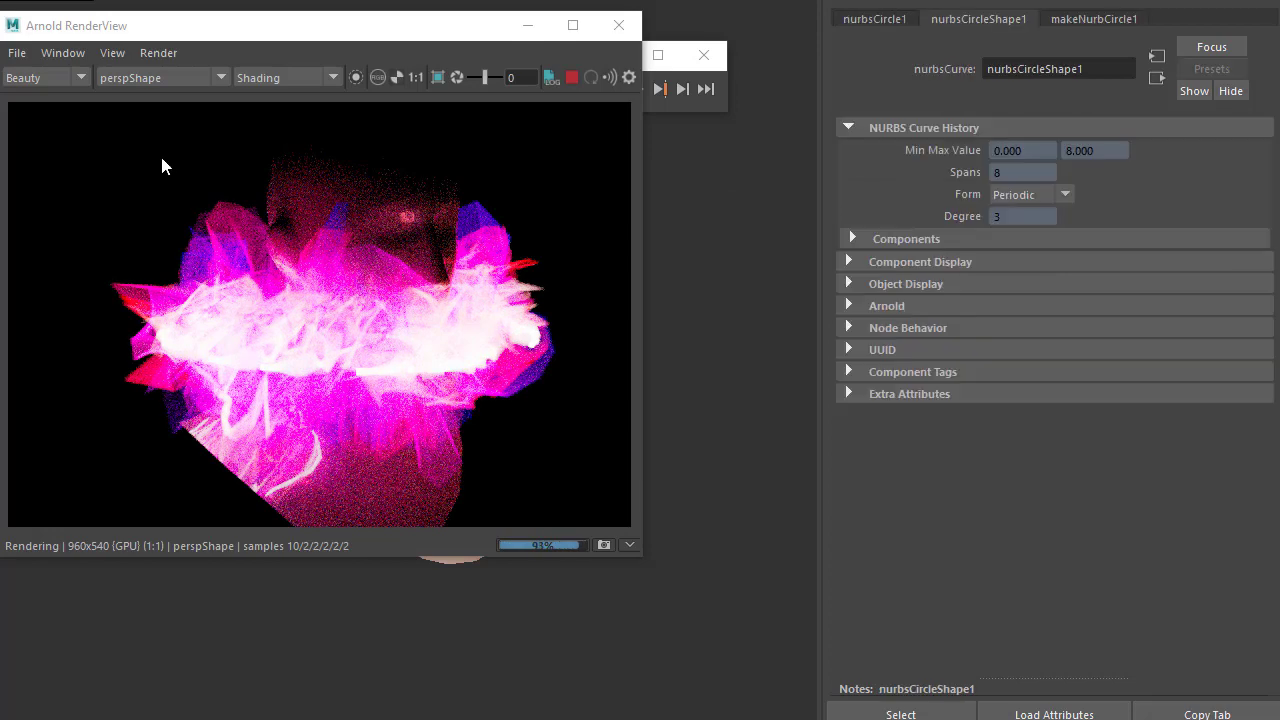
Rotate the circle curve upright and move it up and slightly forward so the swirl frames the head
drag(265, 38, 978, 60)
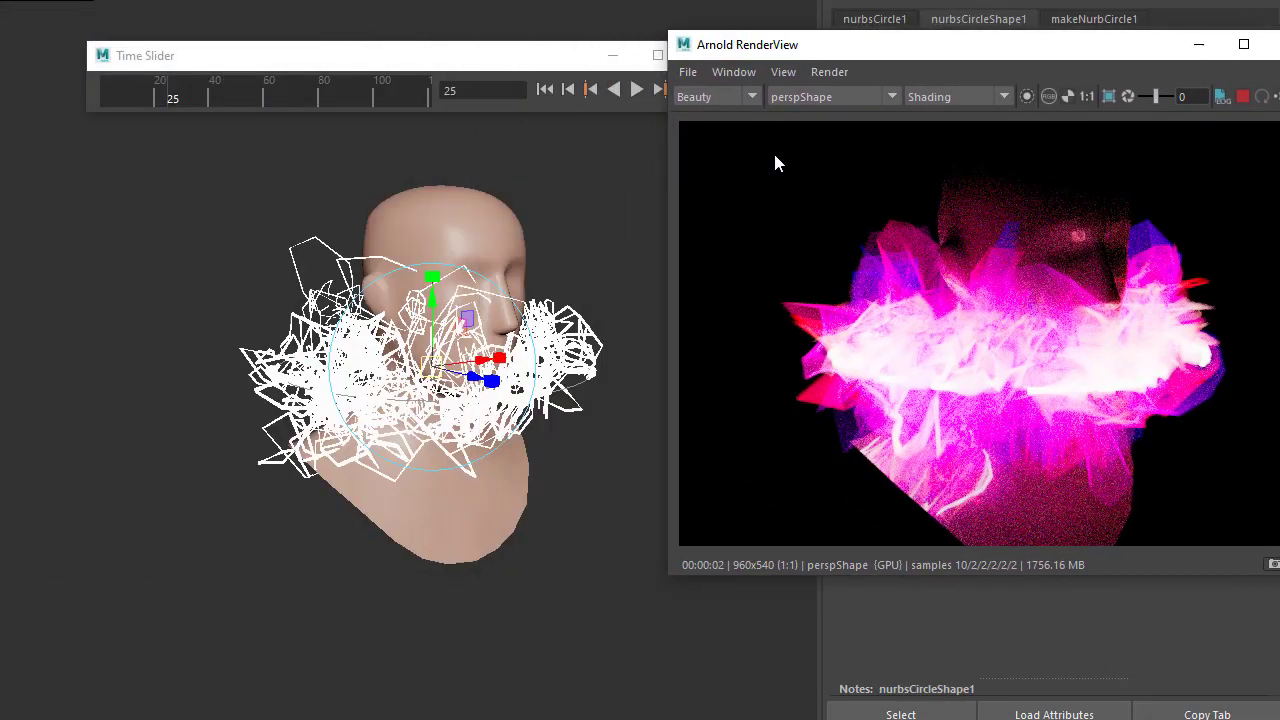
key(e)
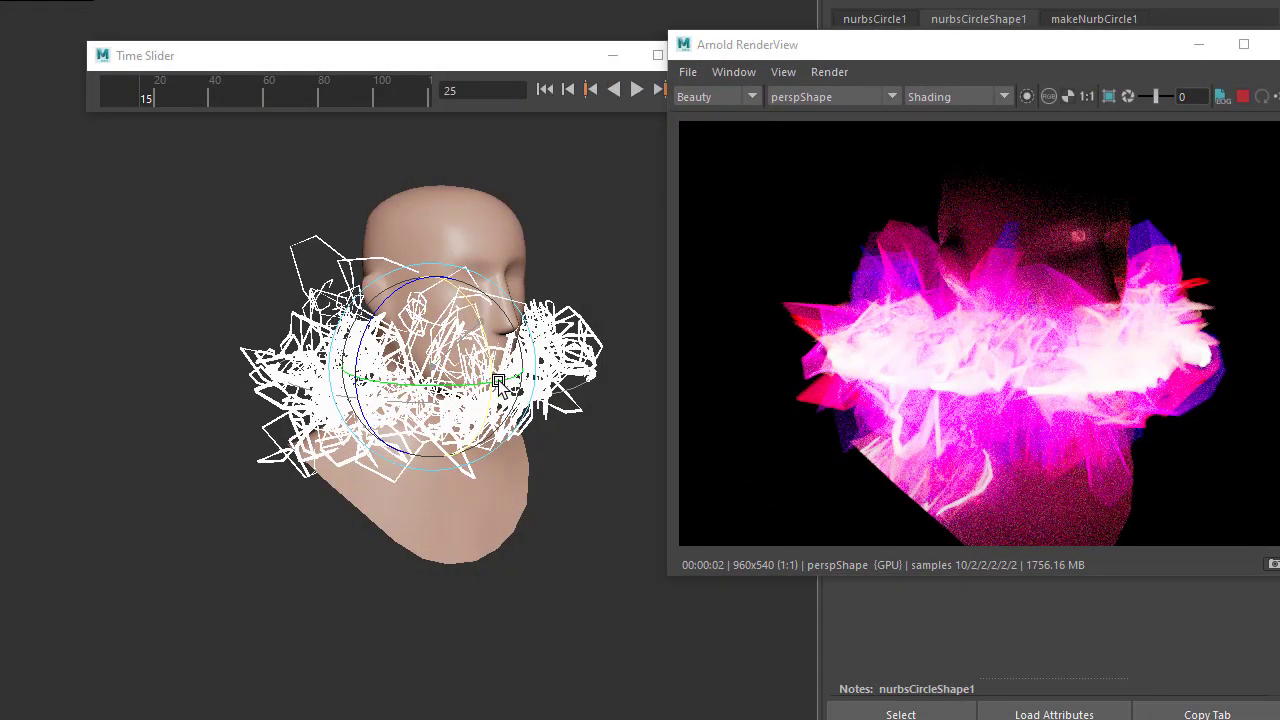
drag(506, 293, 488, 492)
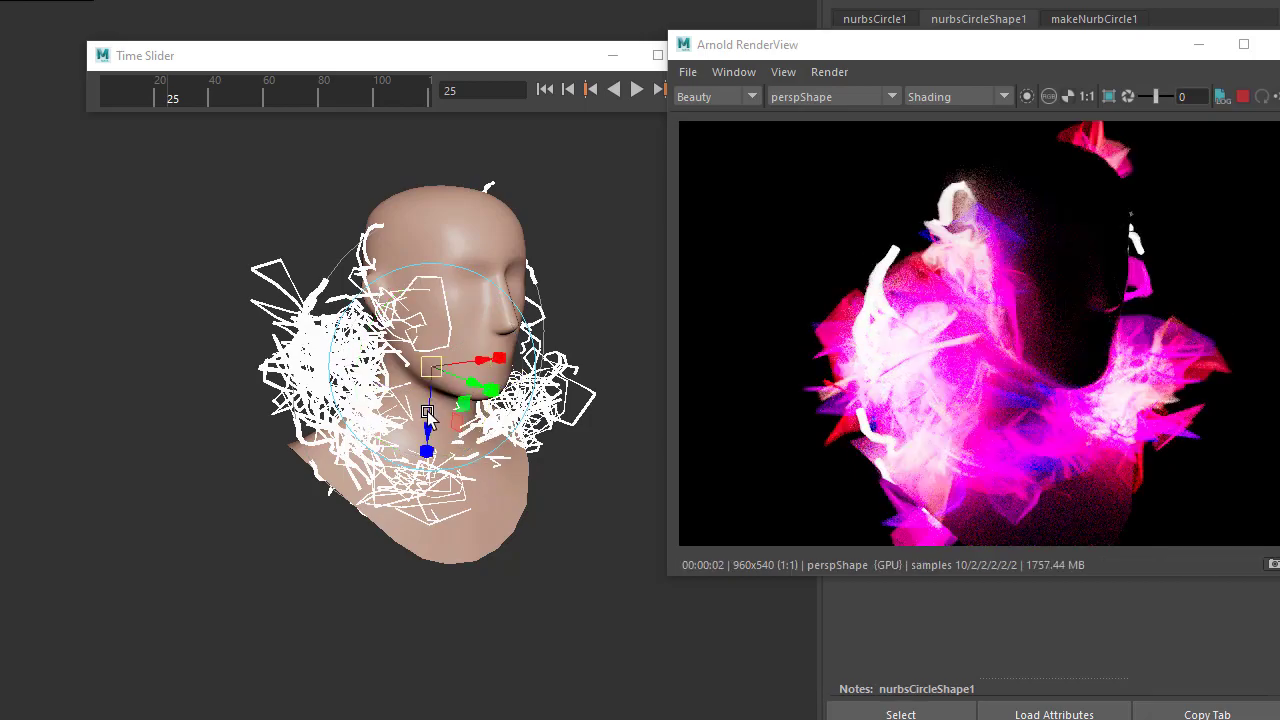
drag(427, 415, 431, 349)
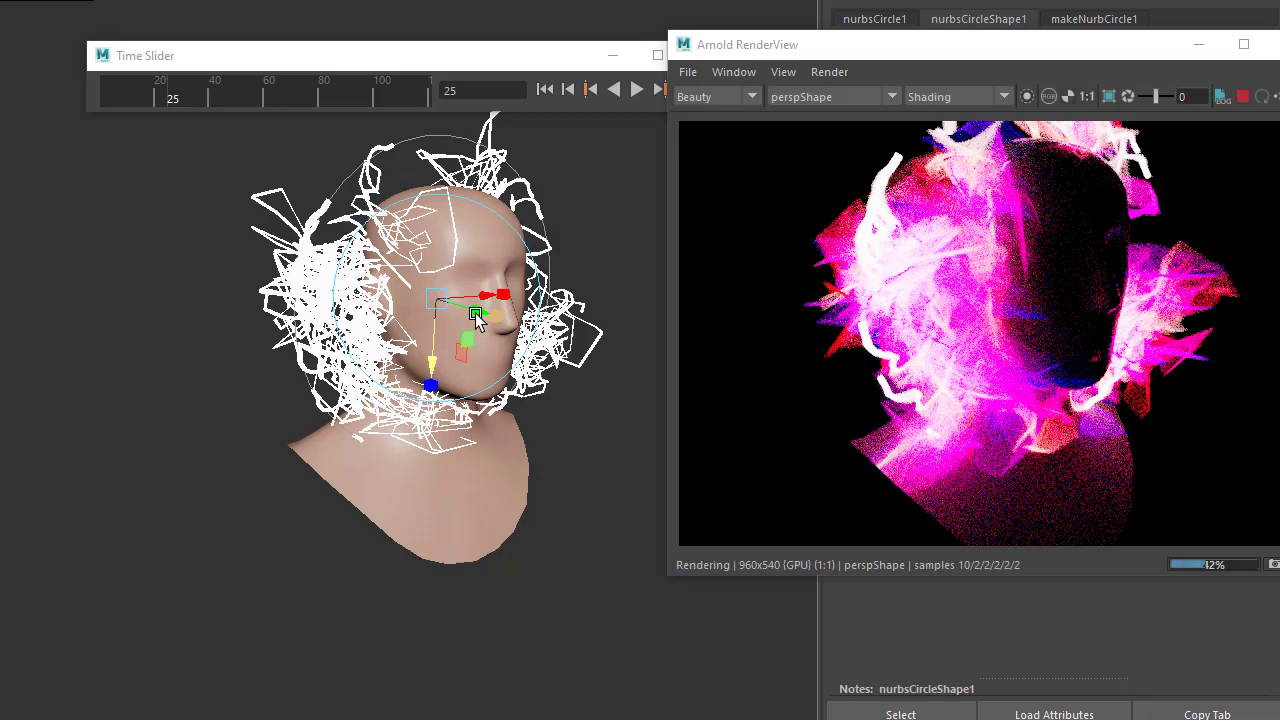
drag(475, 313, 486, 320)
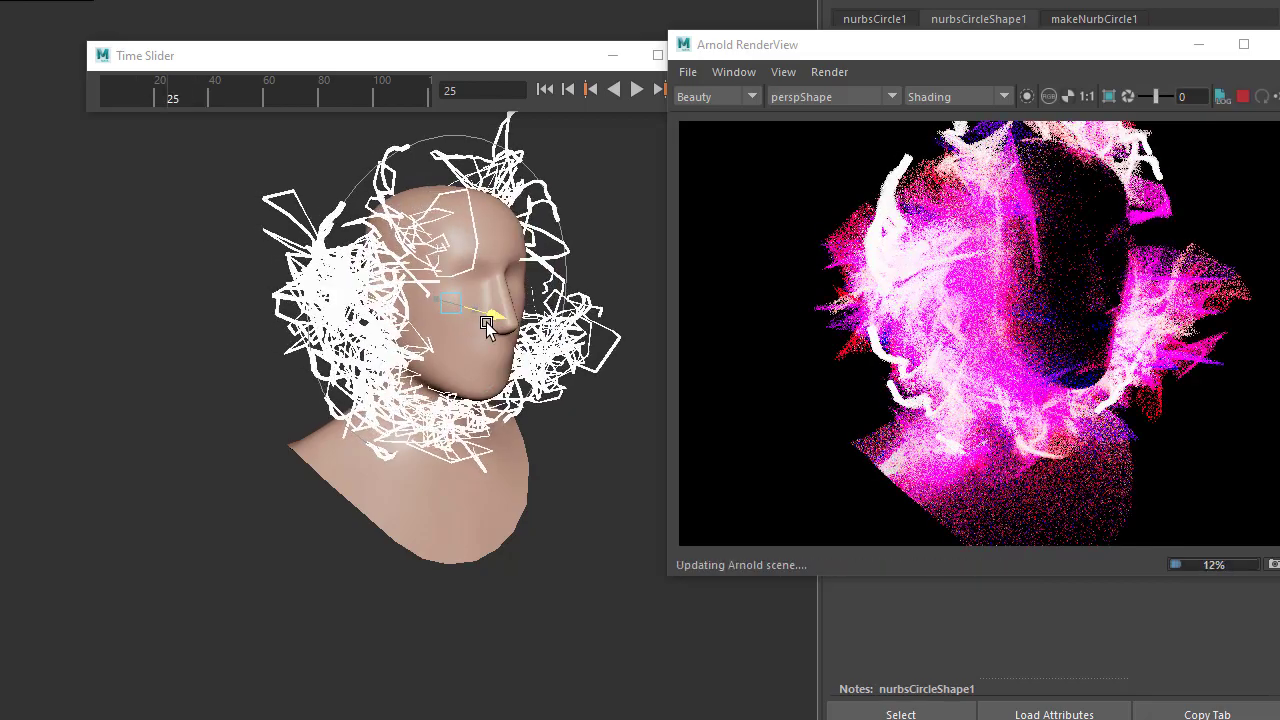
Try Sample Density values of 0.3 and 0.6 on the swirl stroke
click(553, 325)
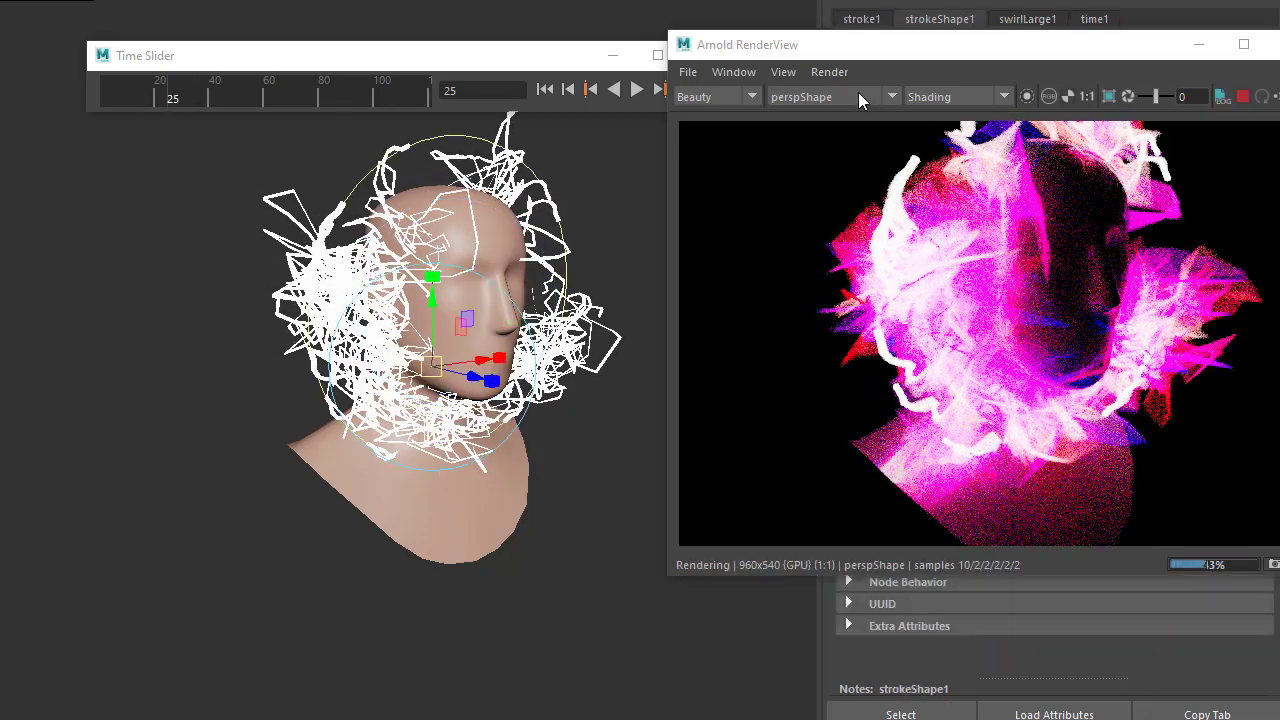
drag(917, 57, 265, 43)
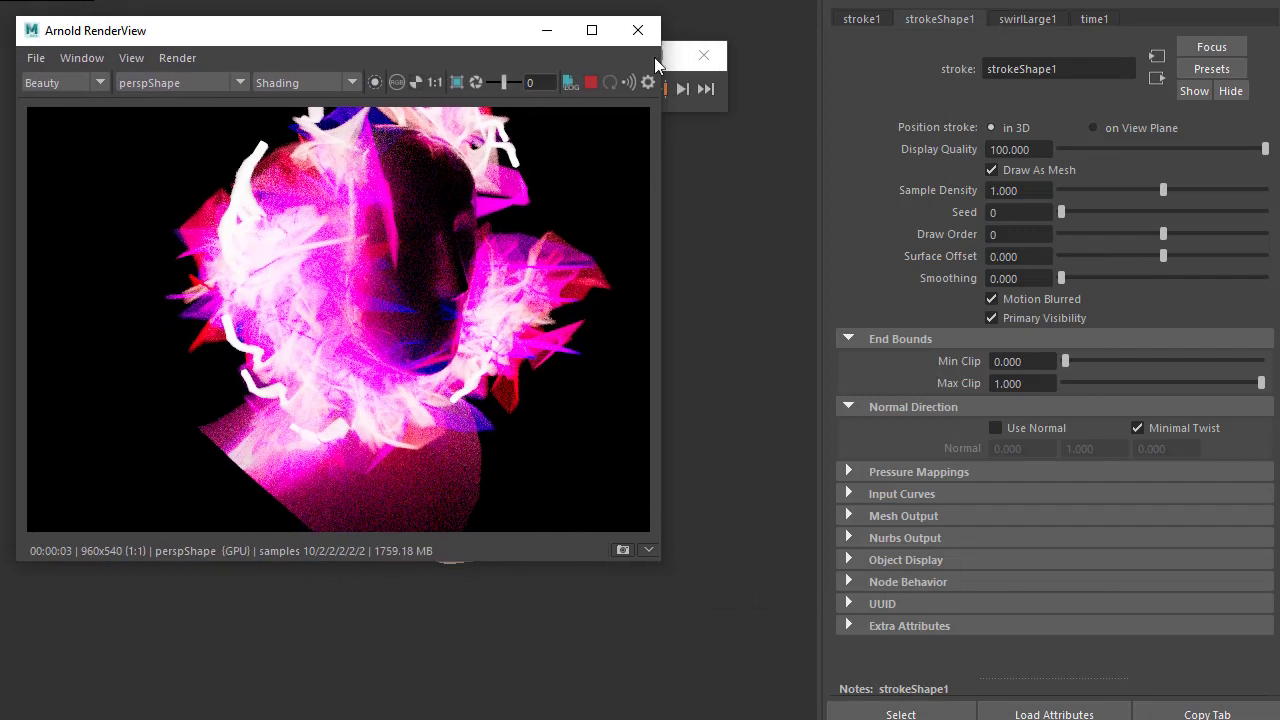
click(1018, 190)
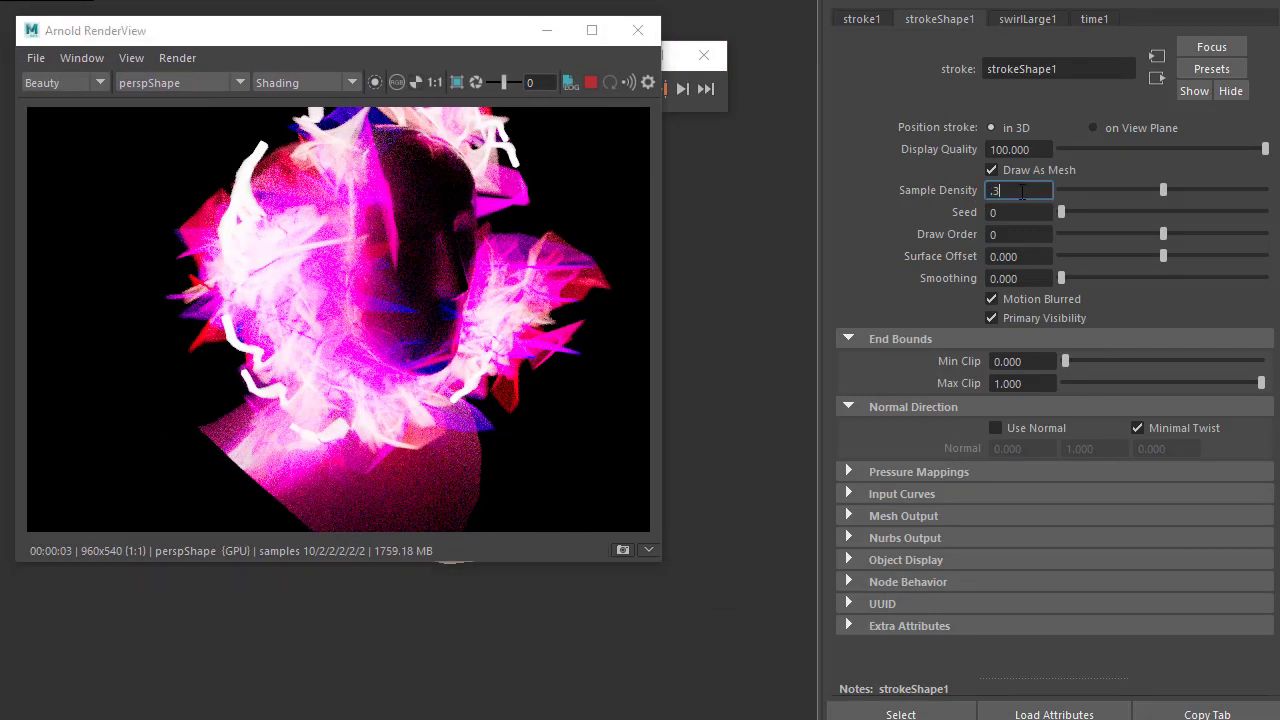
text(.3)
key(Return)
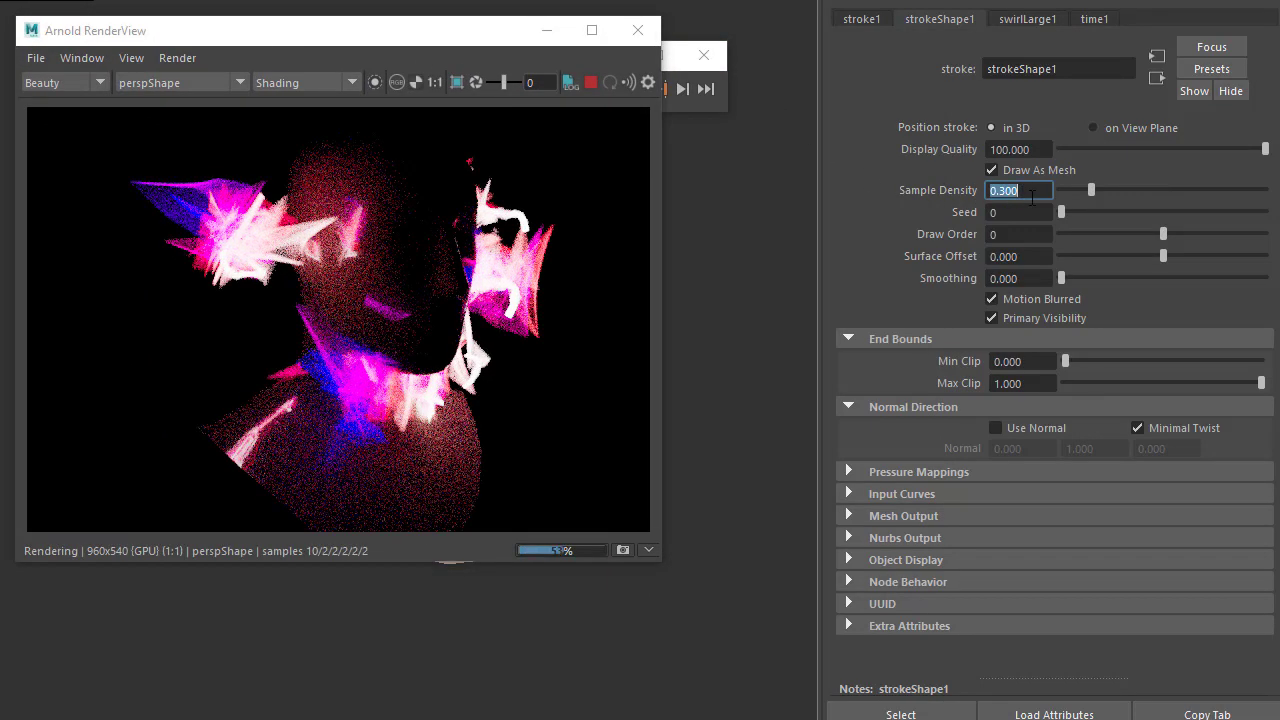
text(.6)
key(Tab)
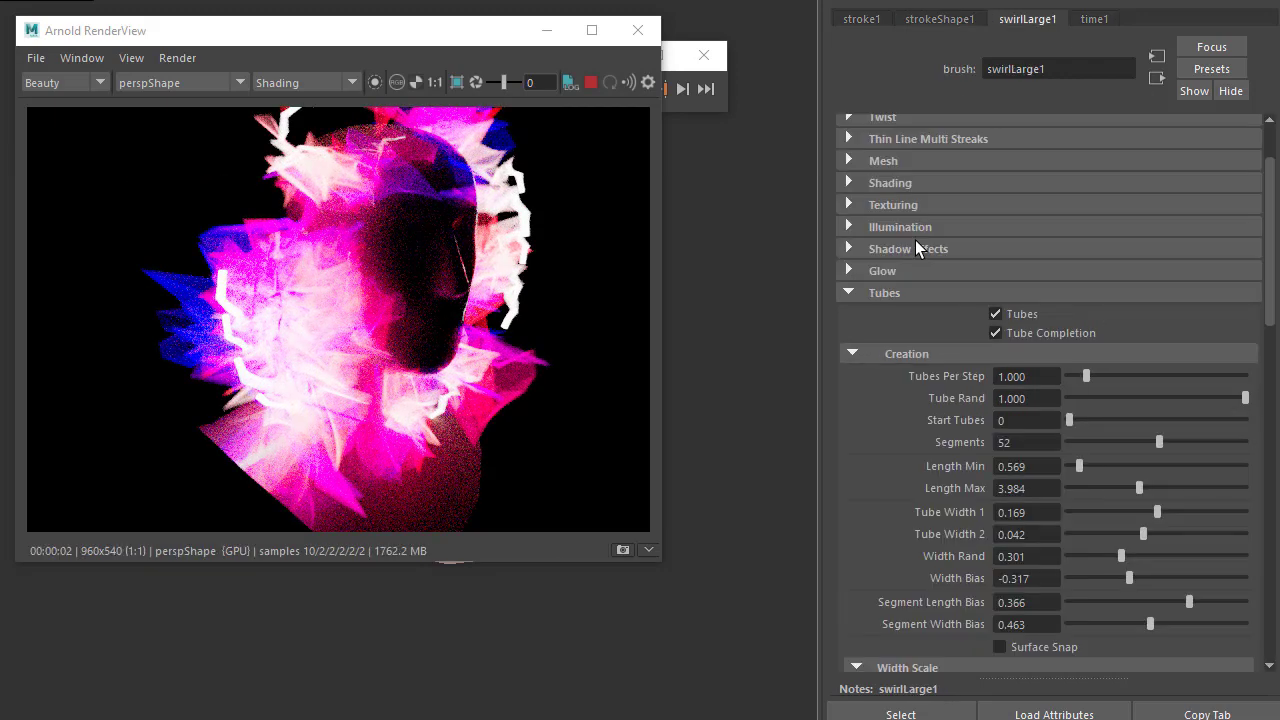
Set the Width Scale value at position 0 of the swirlLarge1 brush to 0.2 to thin the tubes
scroll(916, 240, down, 3)
scroll(916, 240, down, 3)
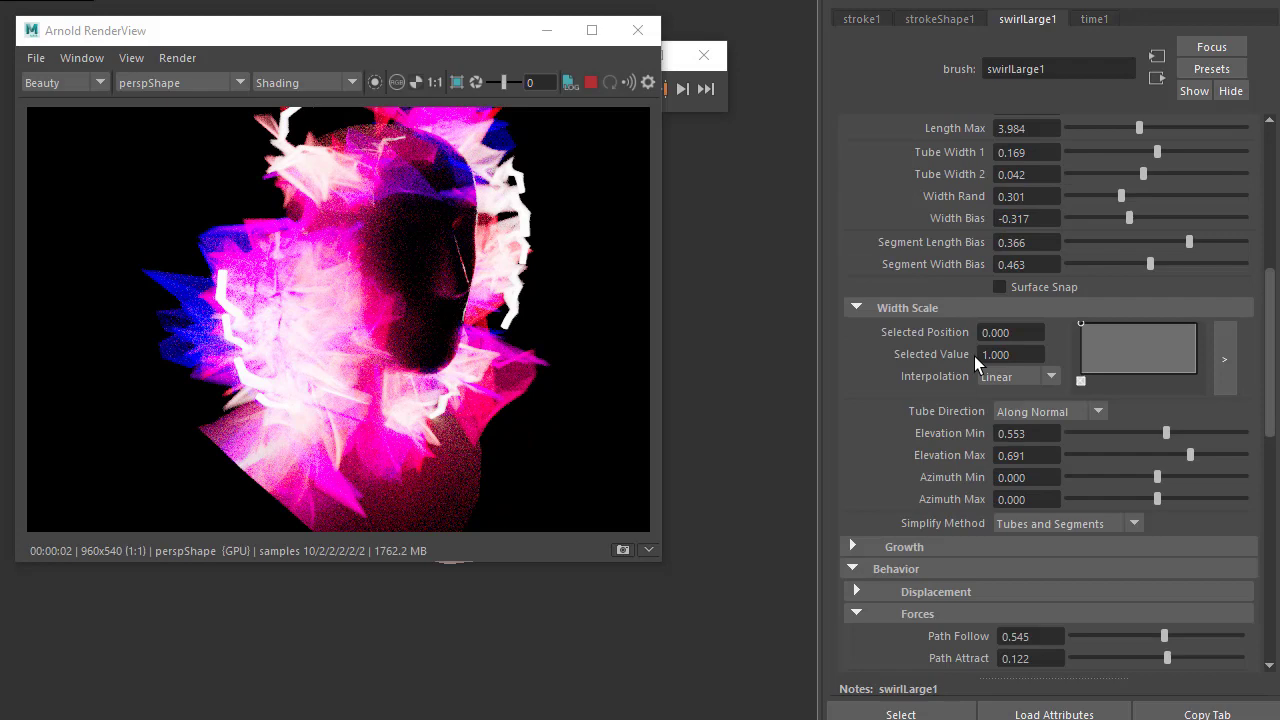
click(1028, 353)
text(.2)
key(Return)
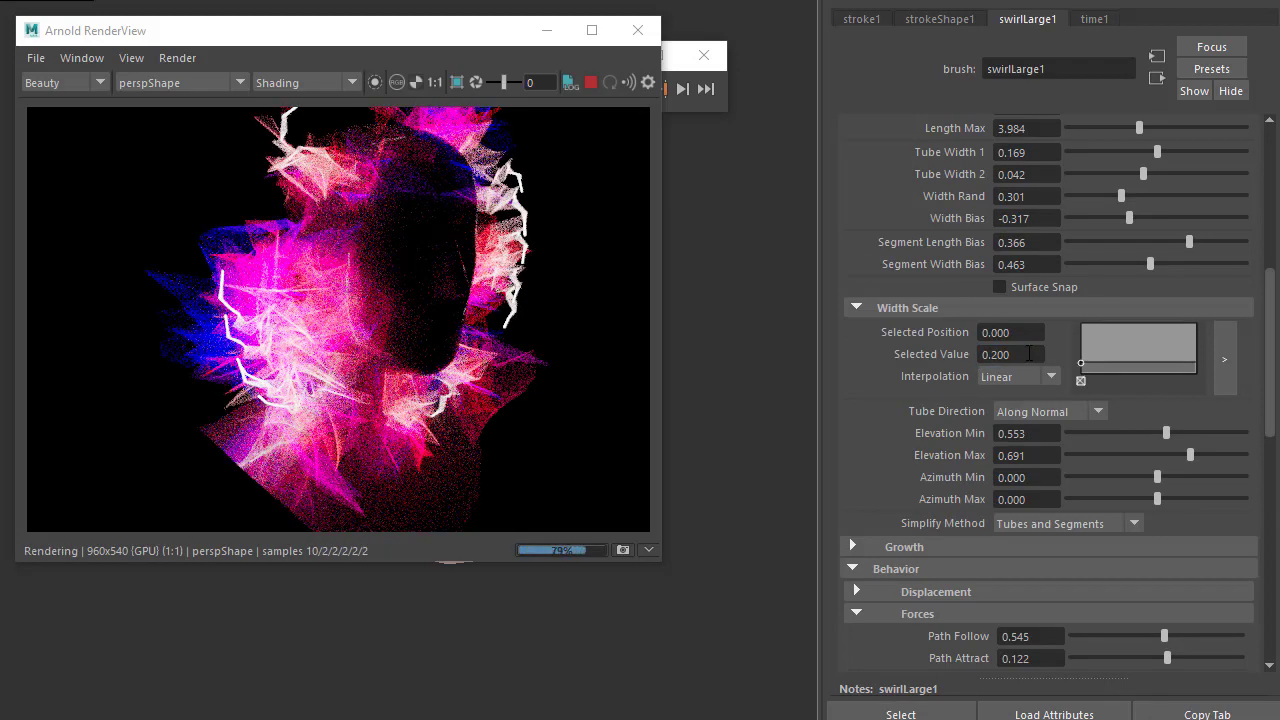
Try the Grass Wind turbulence type on the swirlLarge1 brush
scroll(887, 372, down, 3)
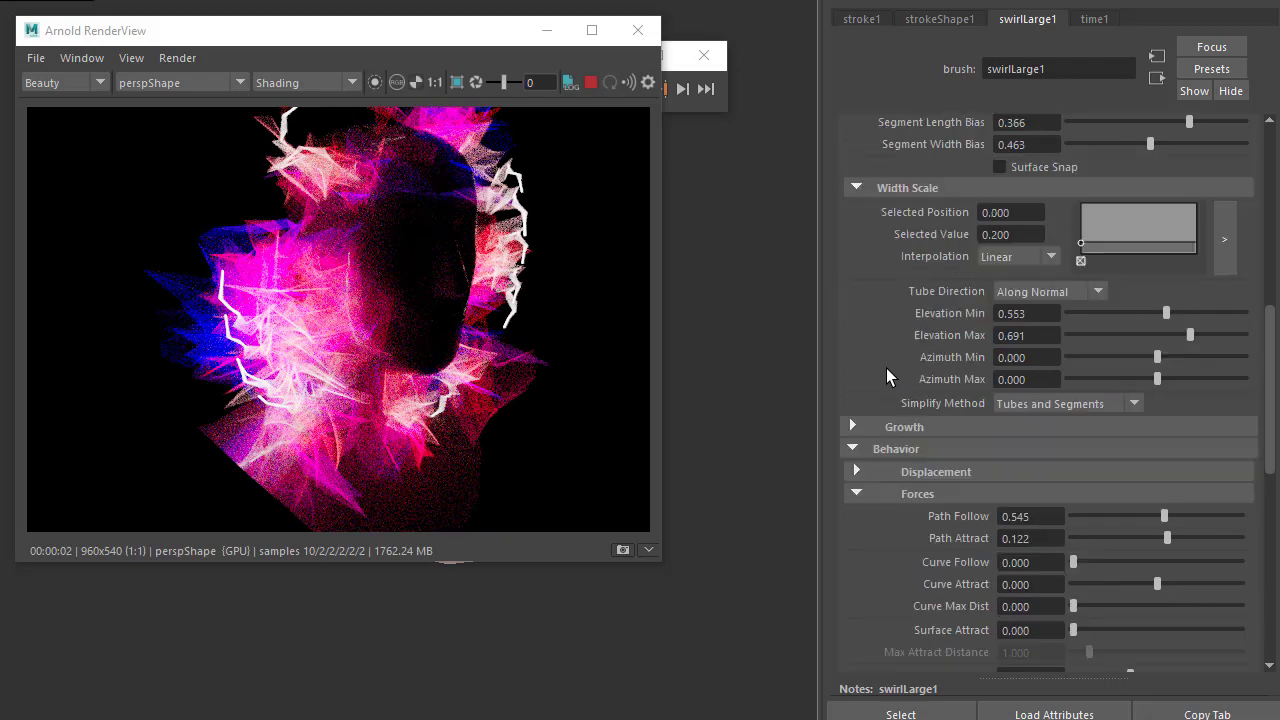
scroll(886, 375, down, 13)
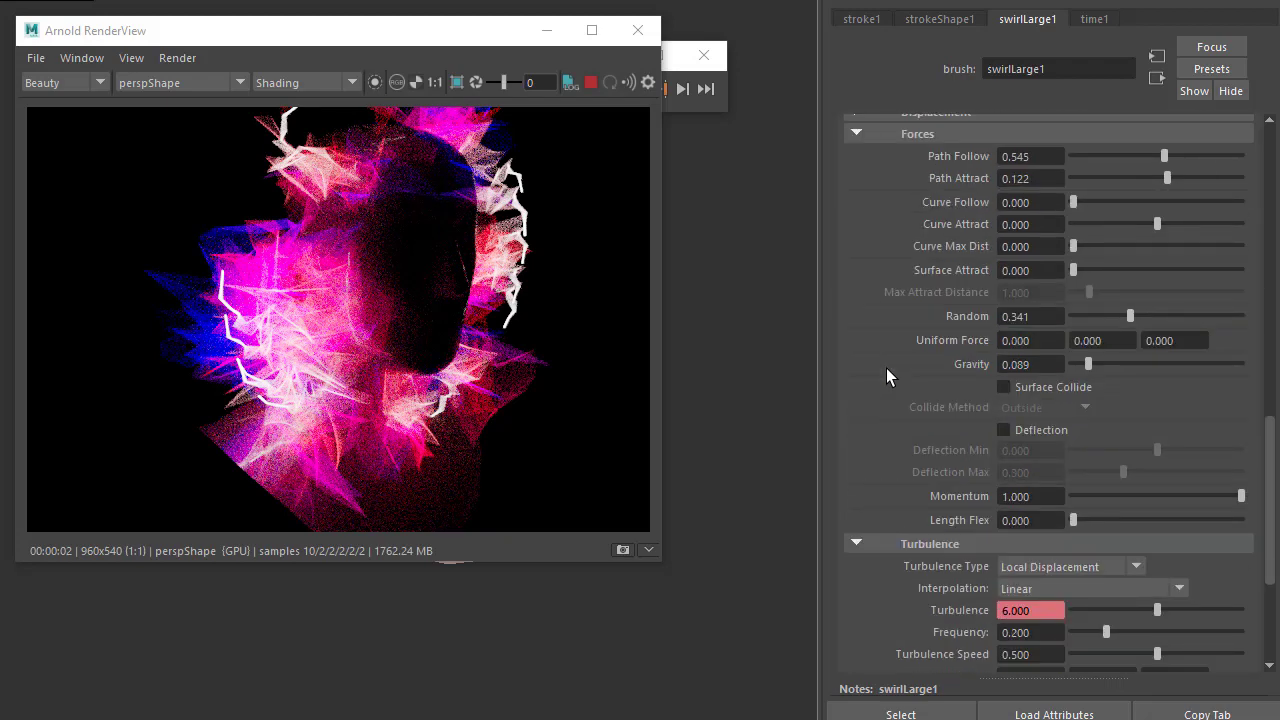
click(1016, 385)
click(1032, 505)
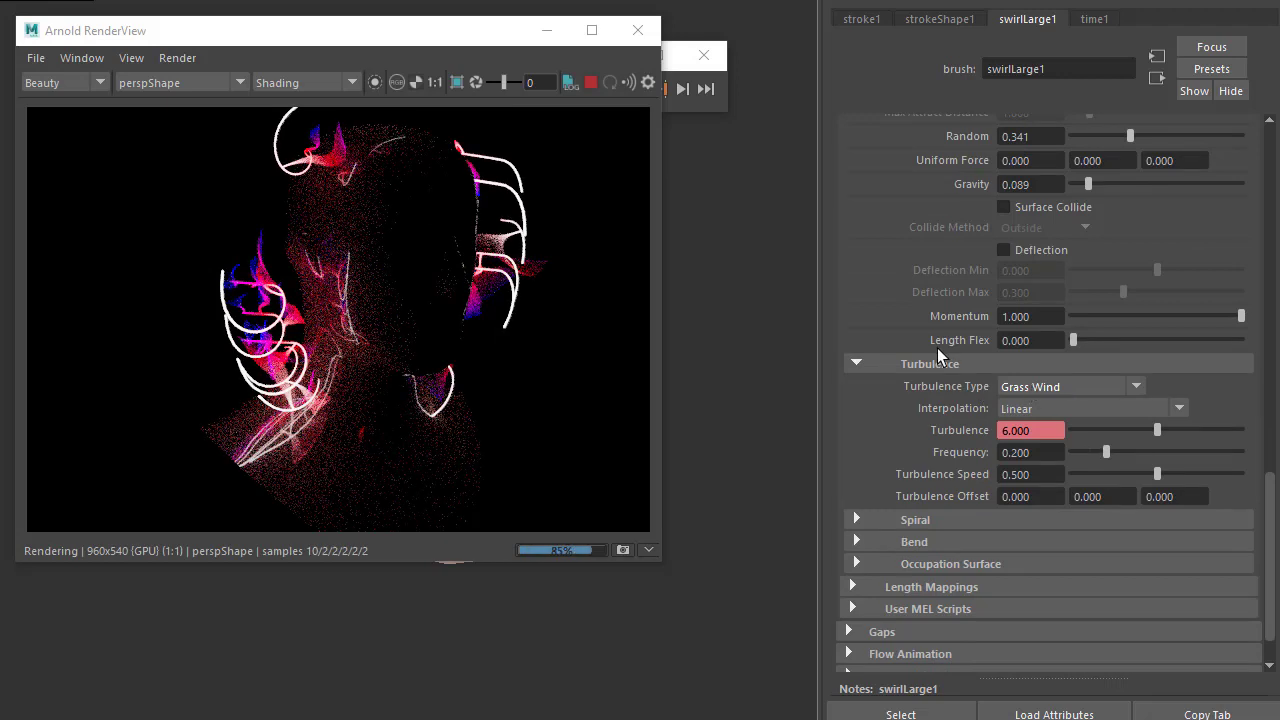
Raise the swirl stroke's Sample Density to 1.376
scroll(924, 428, up, 13)
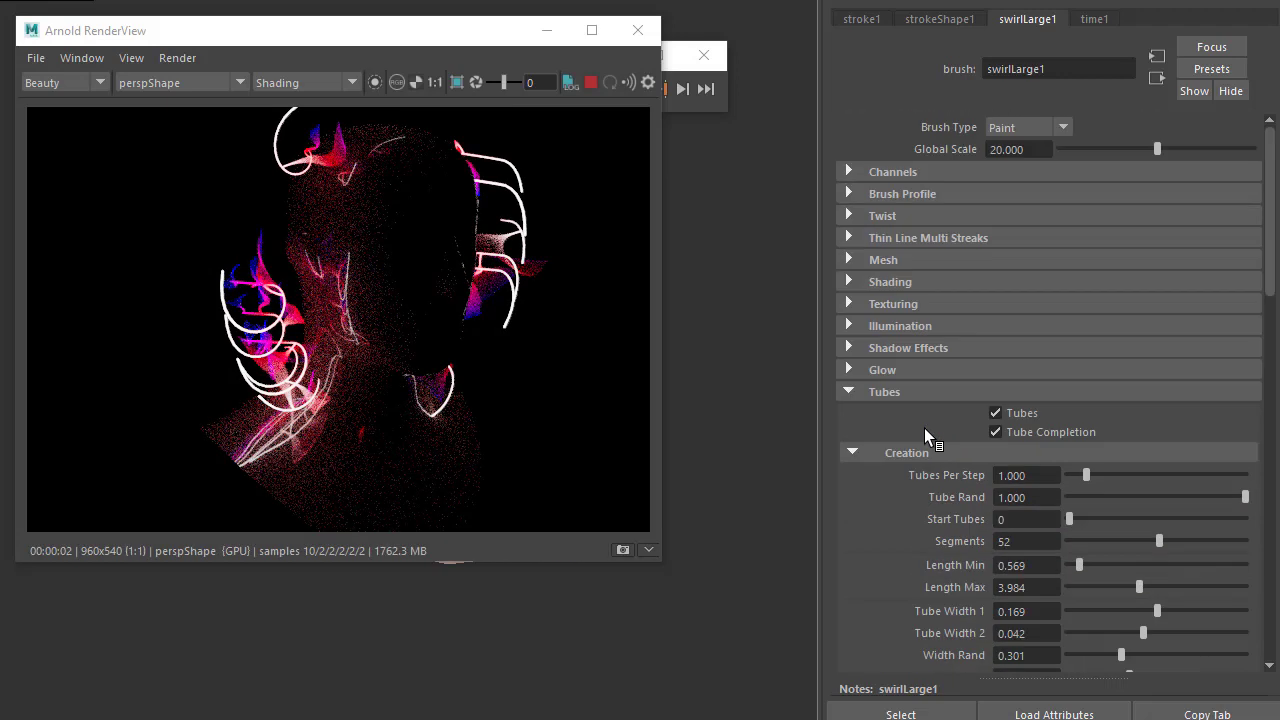
click(945, 19)
drag(1116, 186, 1199, 197)
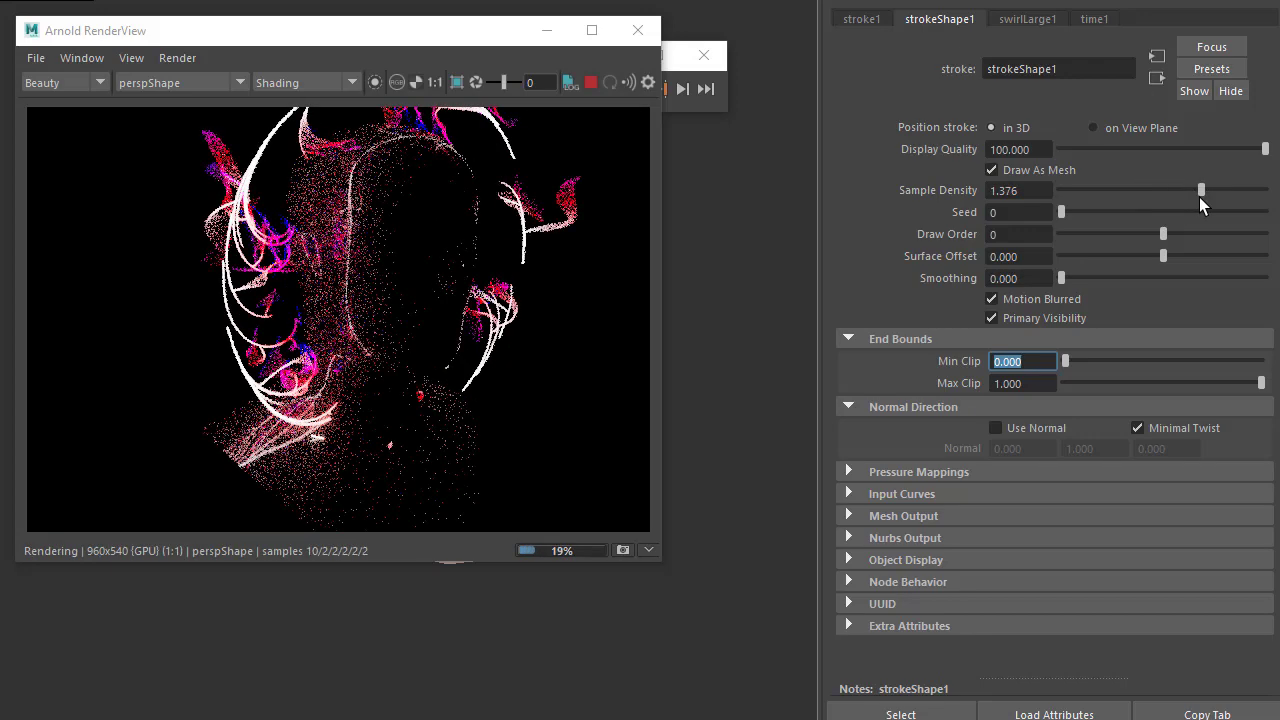
Examine the head and the surrounding swirl from the front and at an angle, comparing the viewport with the live render
drag(403, 40, 823, 59)
click(385, 300)
alt+drag(385, 299, 289, 315)
click(289, 315)
scroll(289, 320, up, 2)
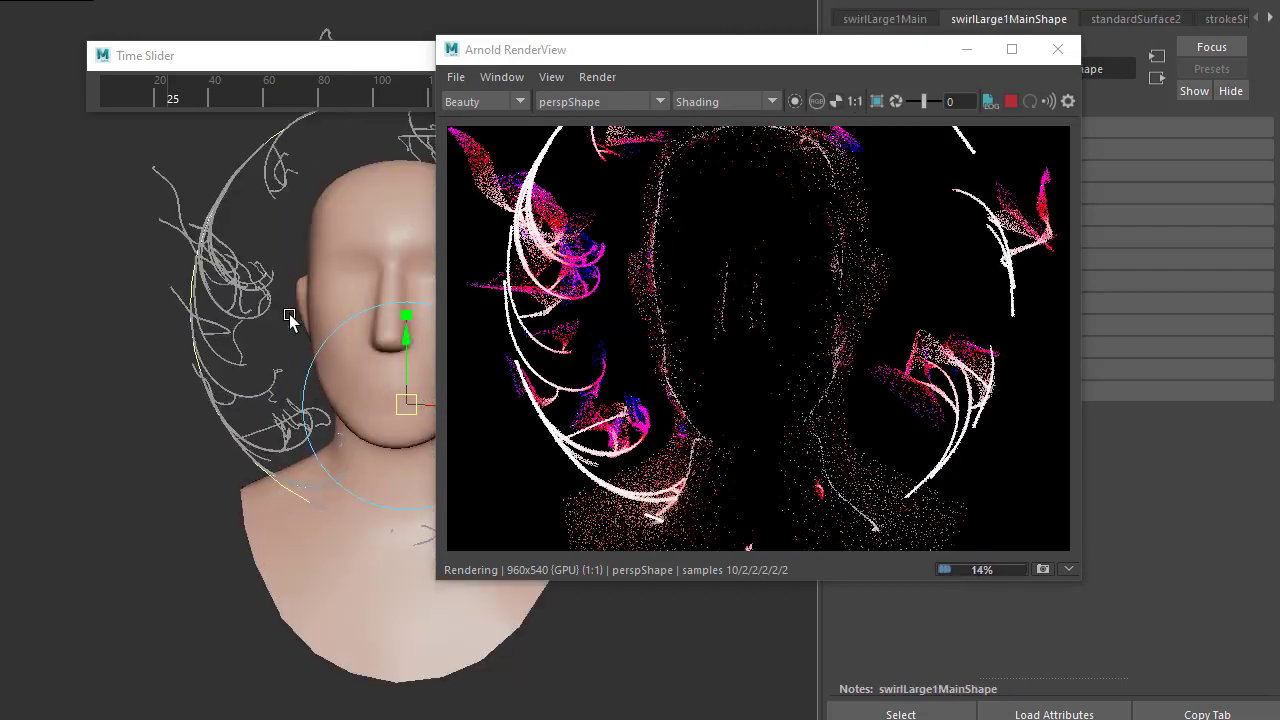
scroll(289, 320, down, 2)
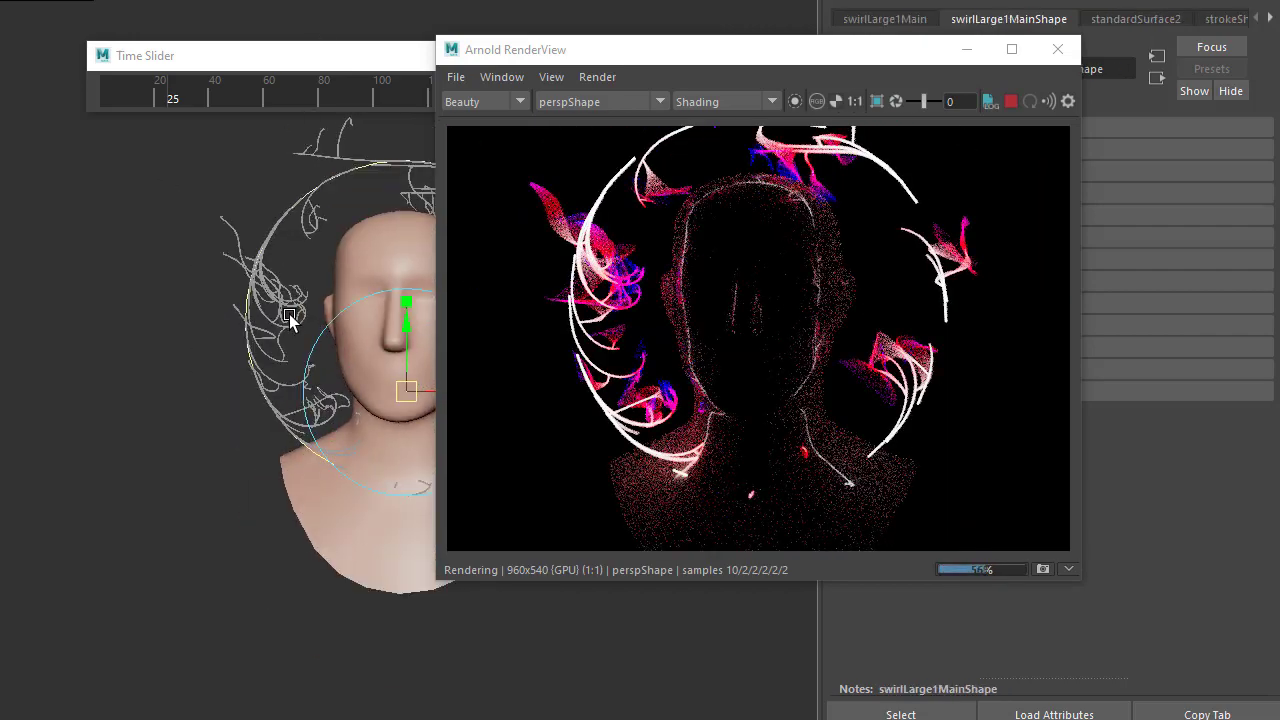
alt+middle_drag(289, 315, 196, 347)
alt+drag(196, 347, 299, 349)
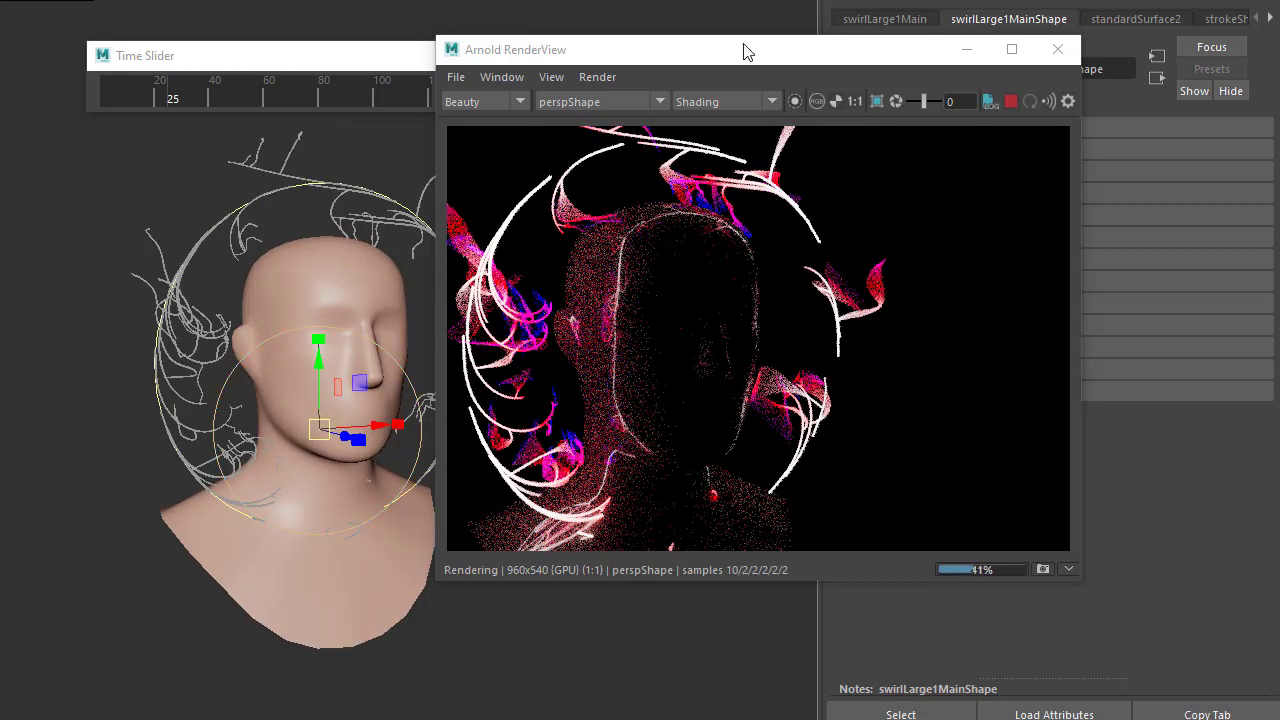
drag(598, 60, 227, 36)
Try a Turbulence strength of 20 on the swirlLarge1 brush and settle on 40
scroll(910, 507, down, 5)
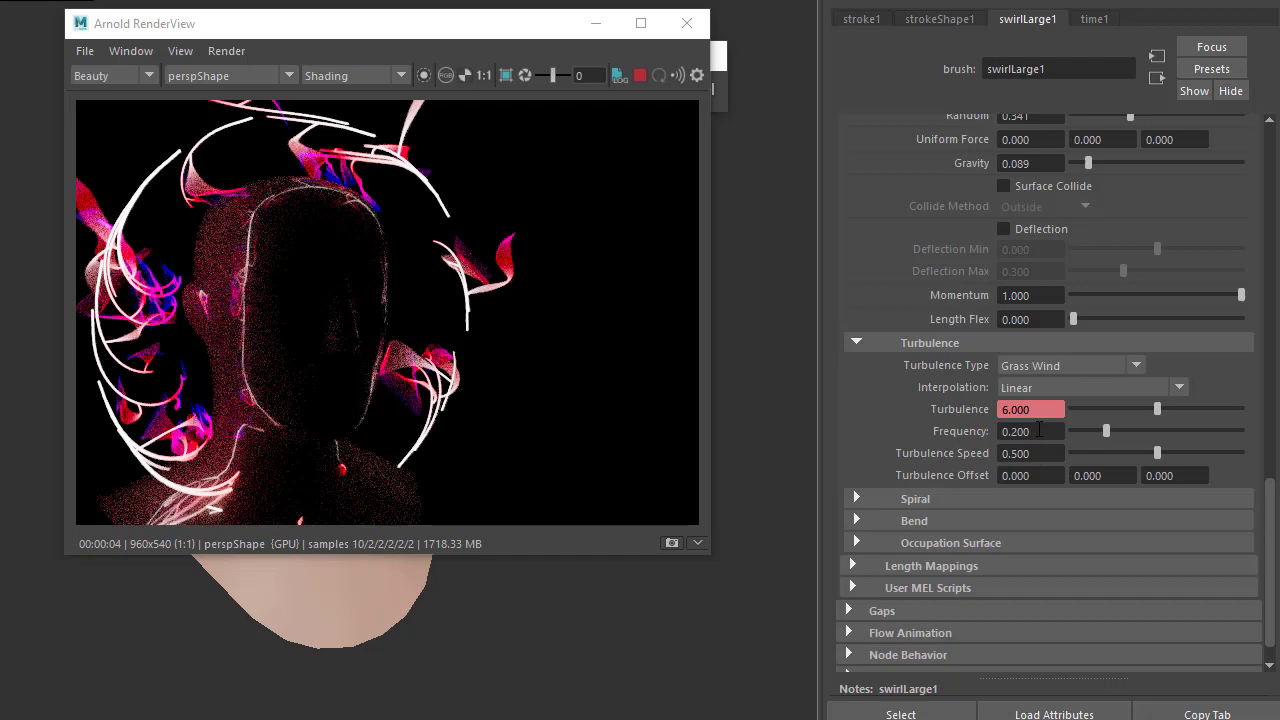
click(1052, 409)
text(20)
key(Return)
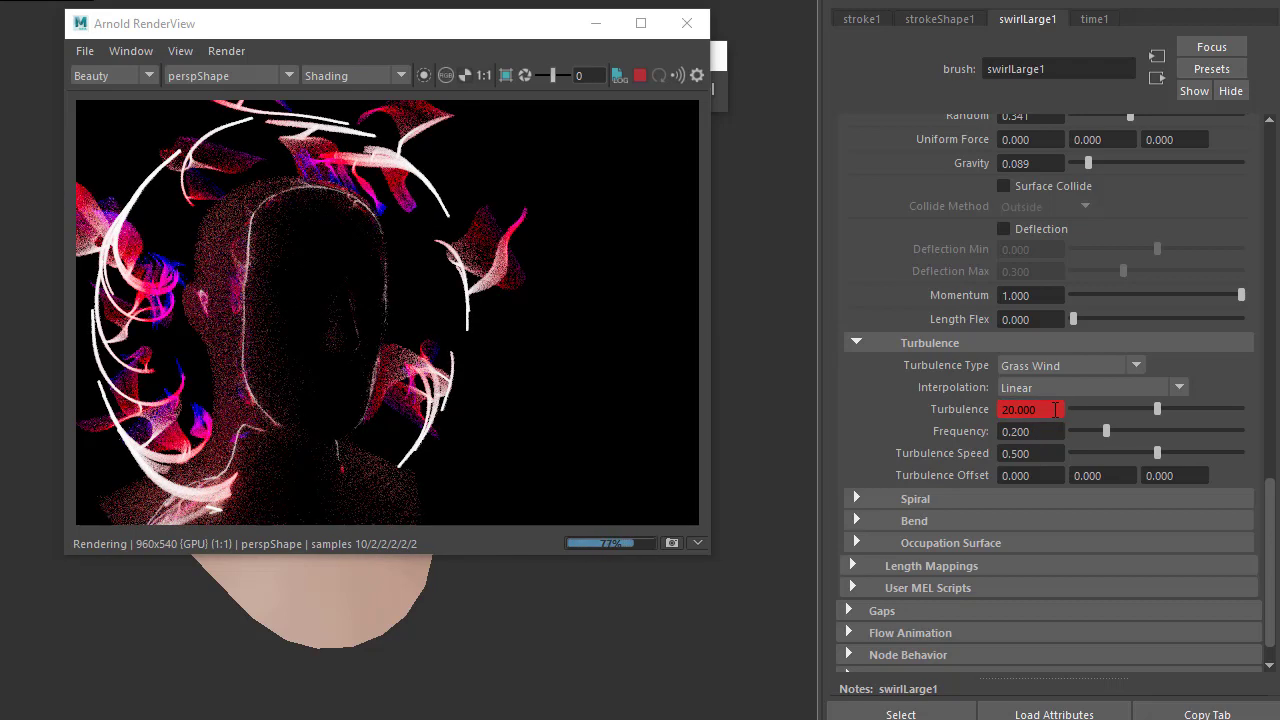
click(1053, 409)
text(4)
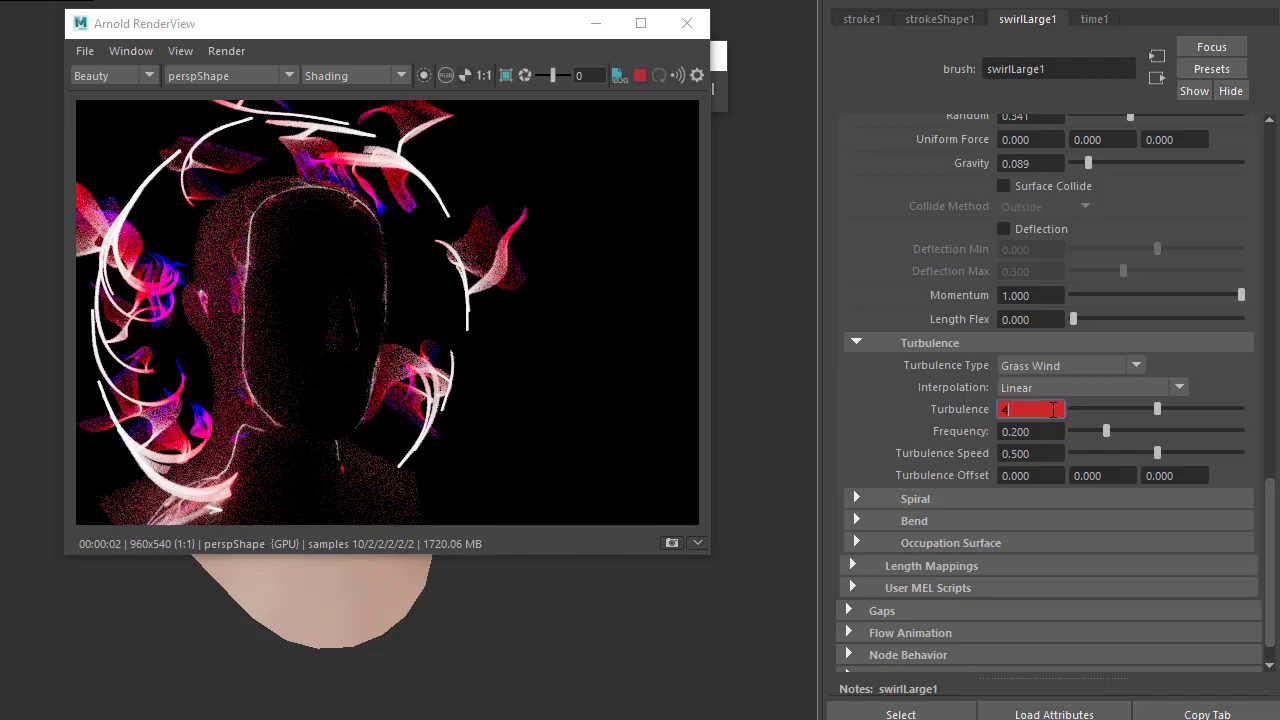
text(0)
key(Return)
Try Local Force as the brush's turbulence type again and settle on World Displacement
click(1070, 366)
click(1030, 406)
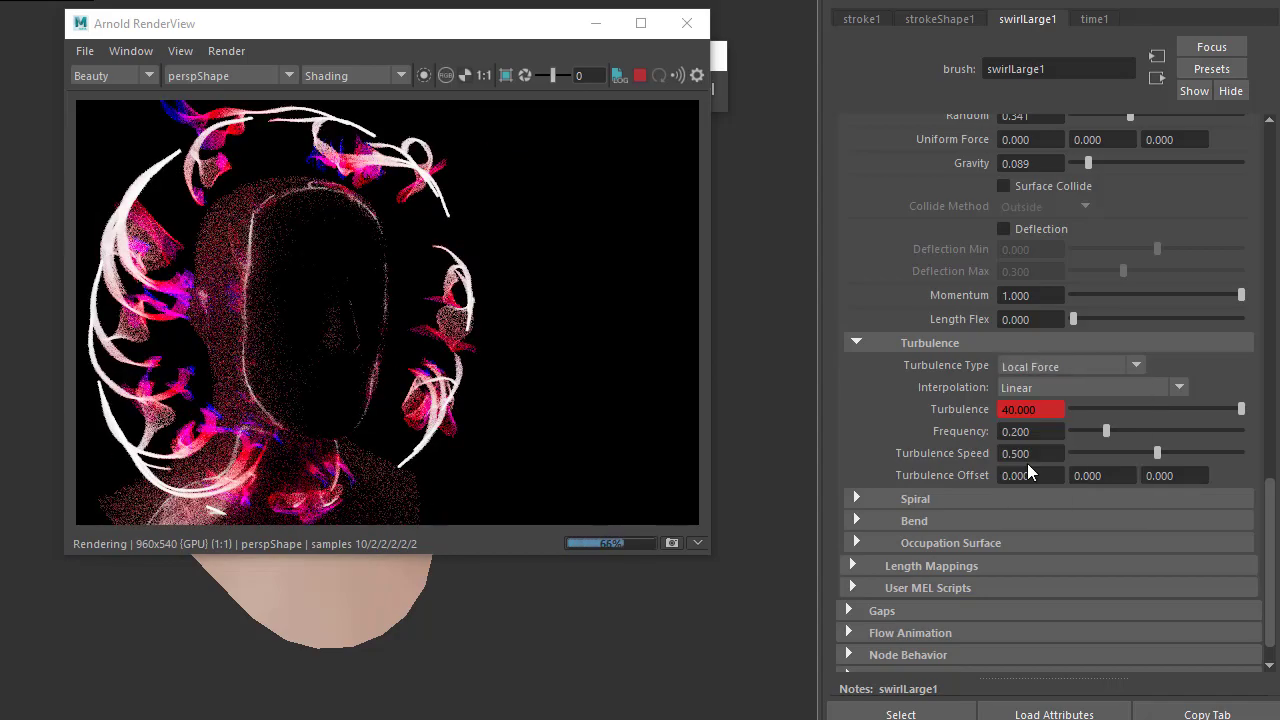
click(1070, 366)
click(1028, 468)
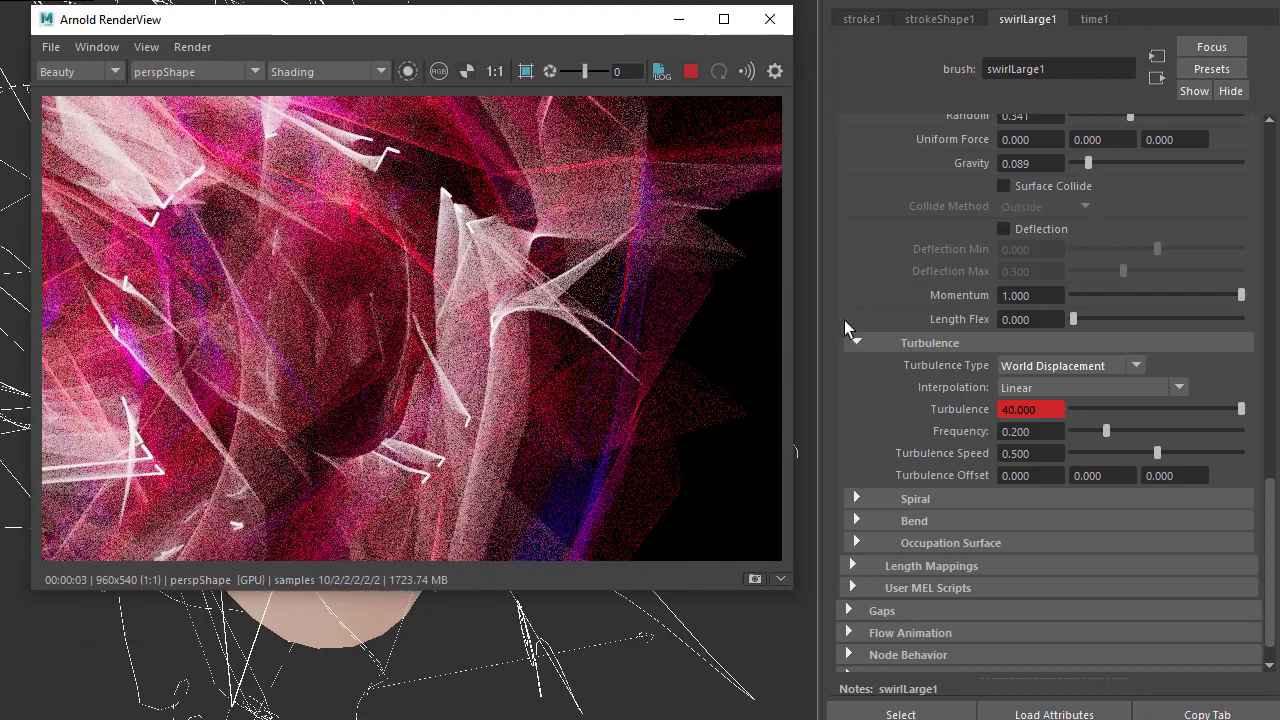
Try a Camera (AA) sampling value of 20 in the Arnold render settings
click(825, 310)
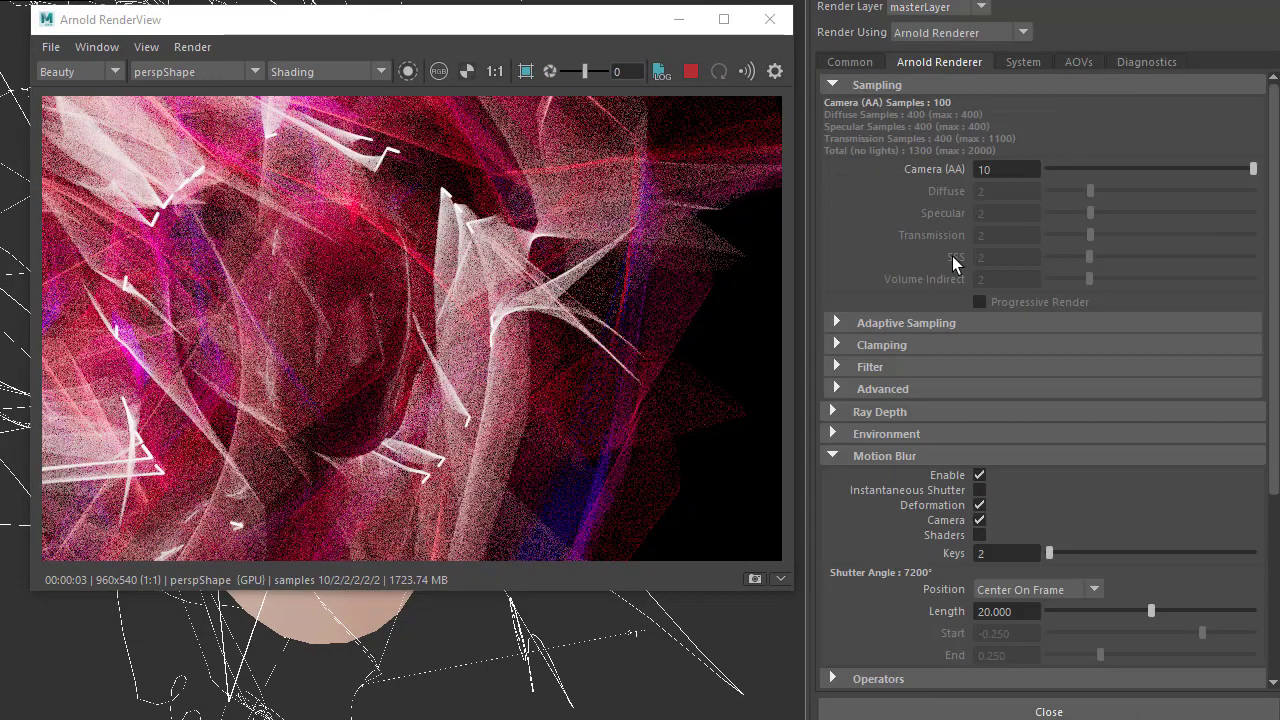
click(1003, 169)
text(200)
key(BackSpace)
key(Return)
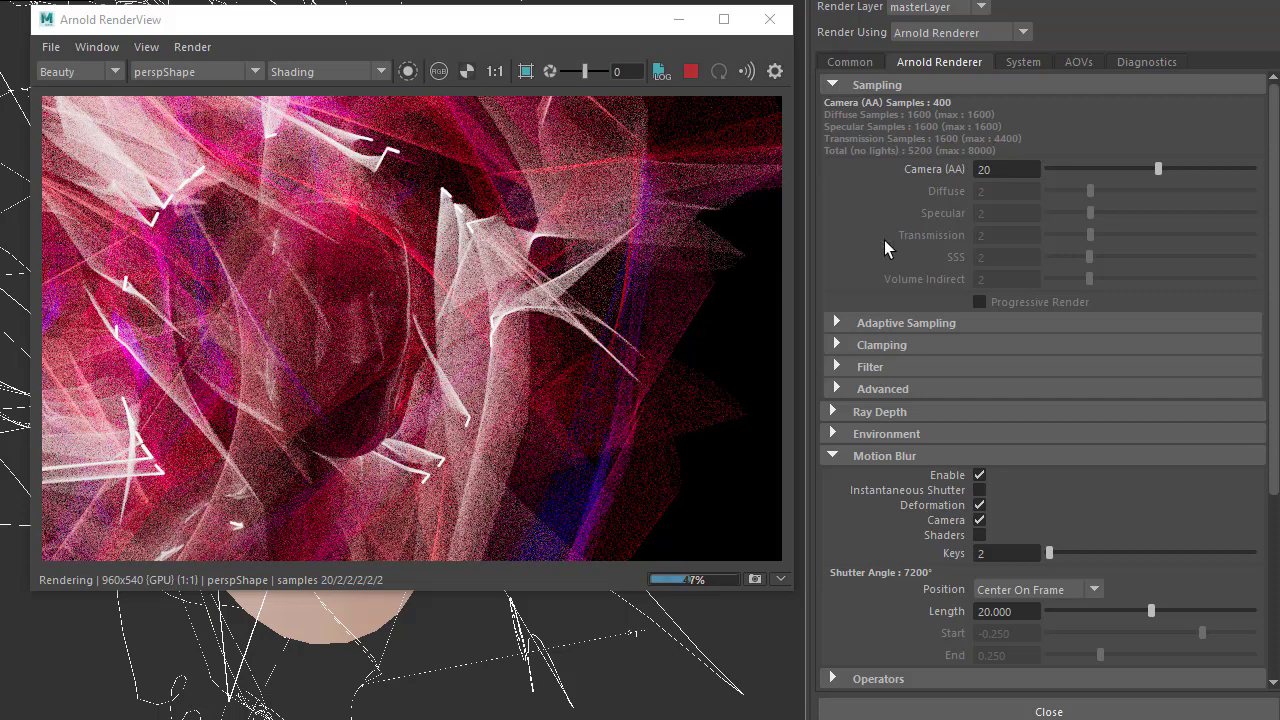
Set Camera (AA) to 5 and enable adaptive sampling with a Max. Camera (AA) of 50
click(892, 322)
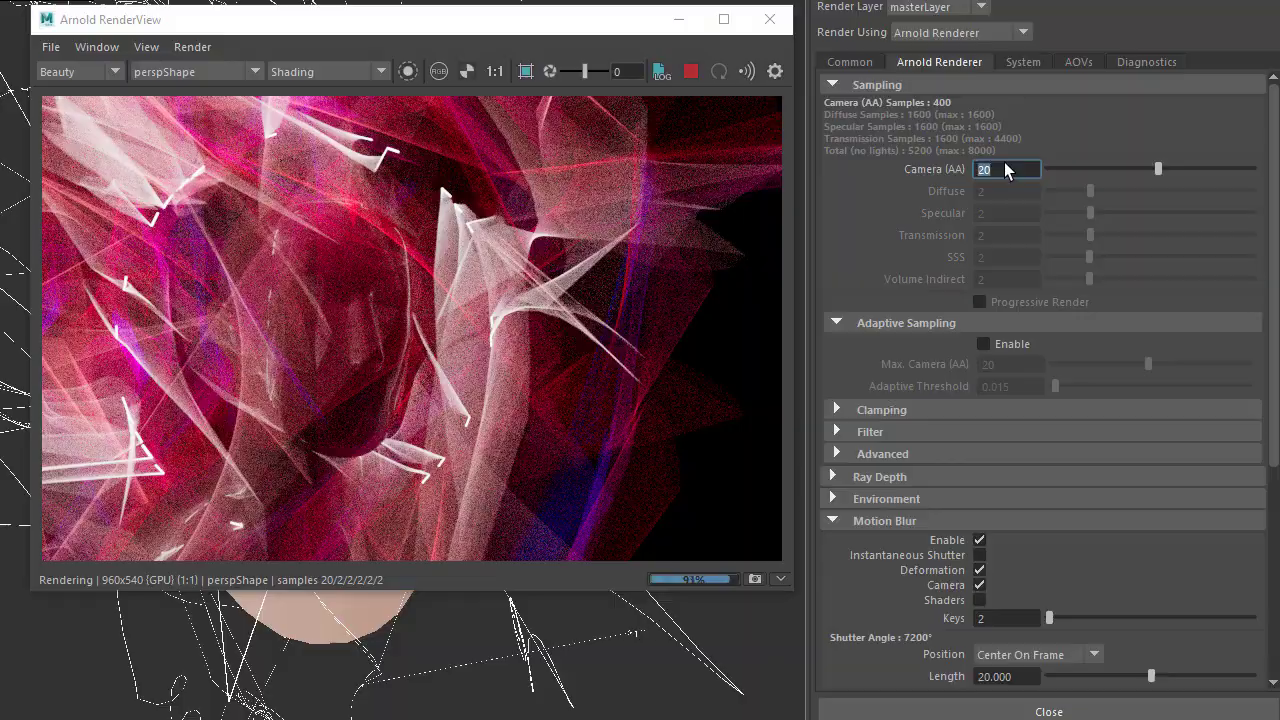
text(5)
key(Return)
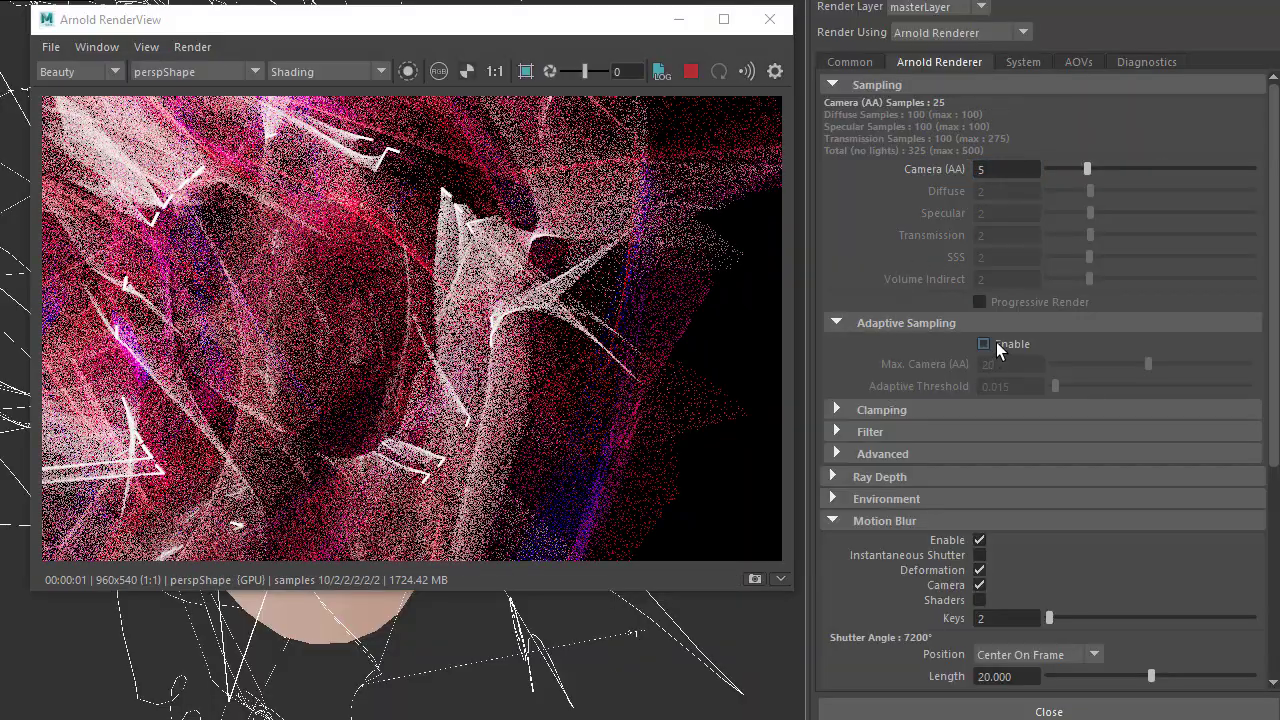
click(983, 343)
double_click(1008, 364)
text(5)
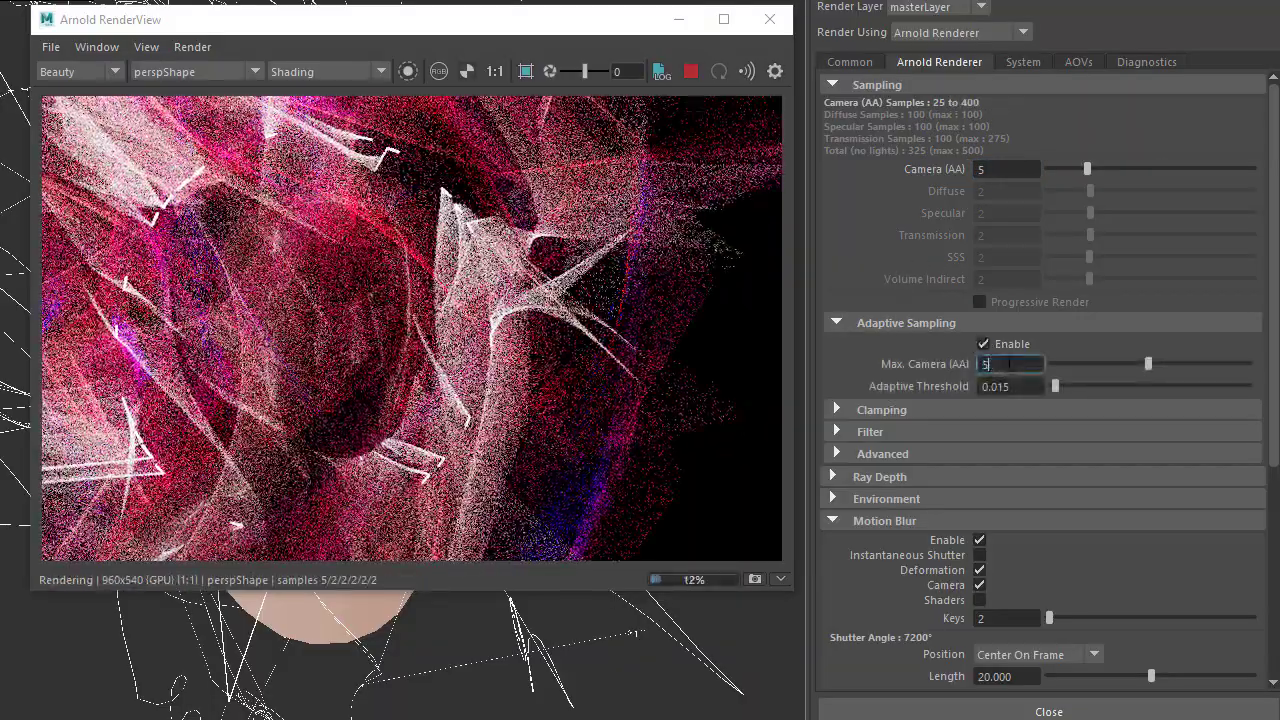
text(0)
key(Return)
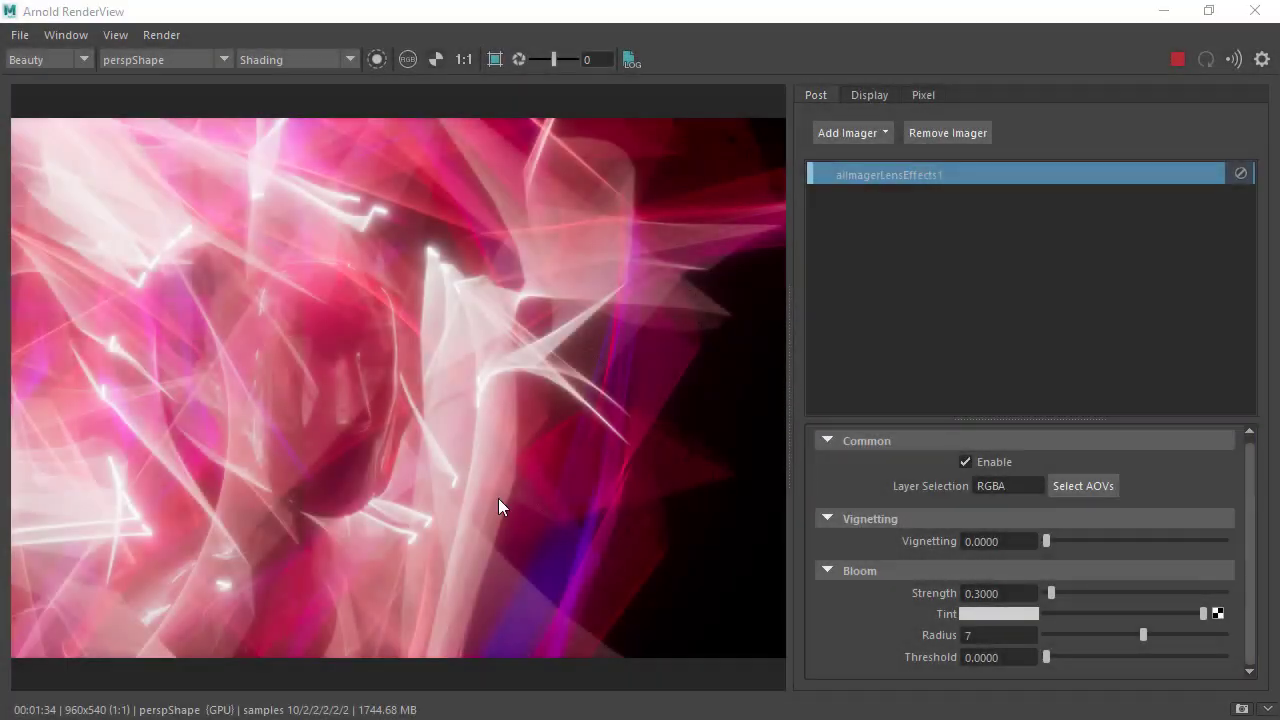
Toggle the lens effects imager off and on to compare the render with and without bloom
click(1241, 175)
click(1241, 175)
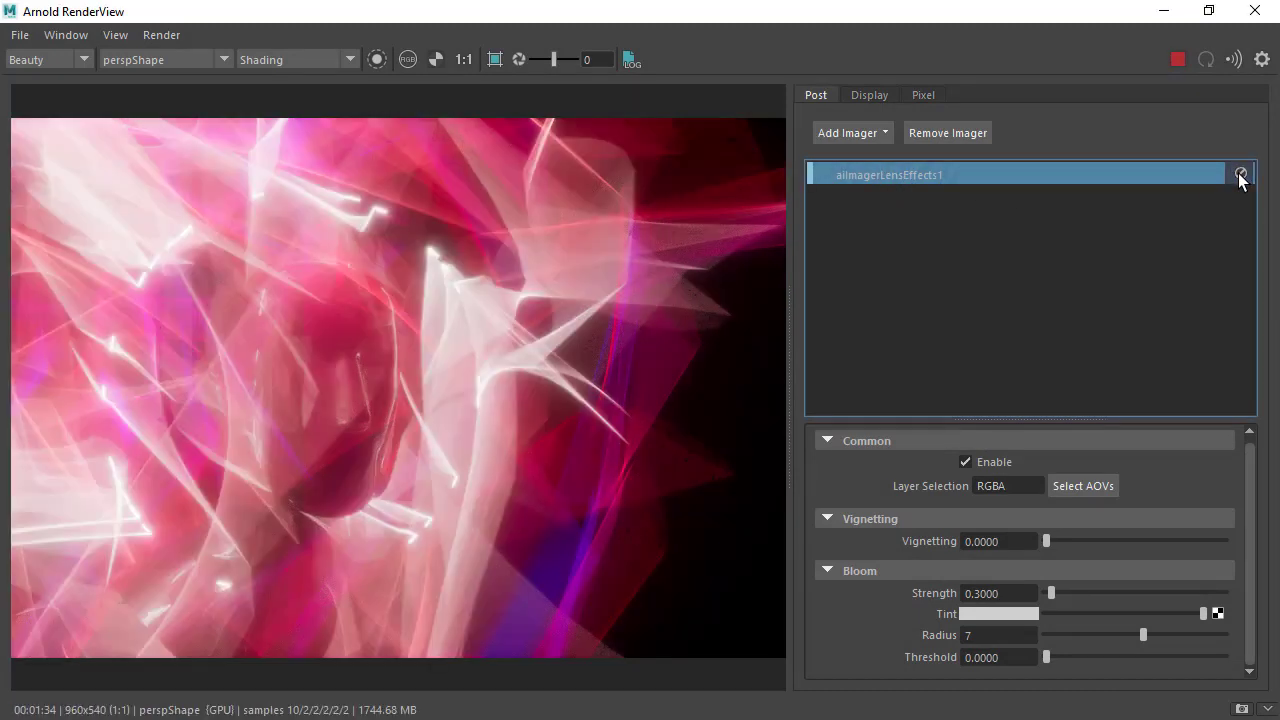